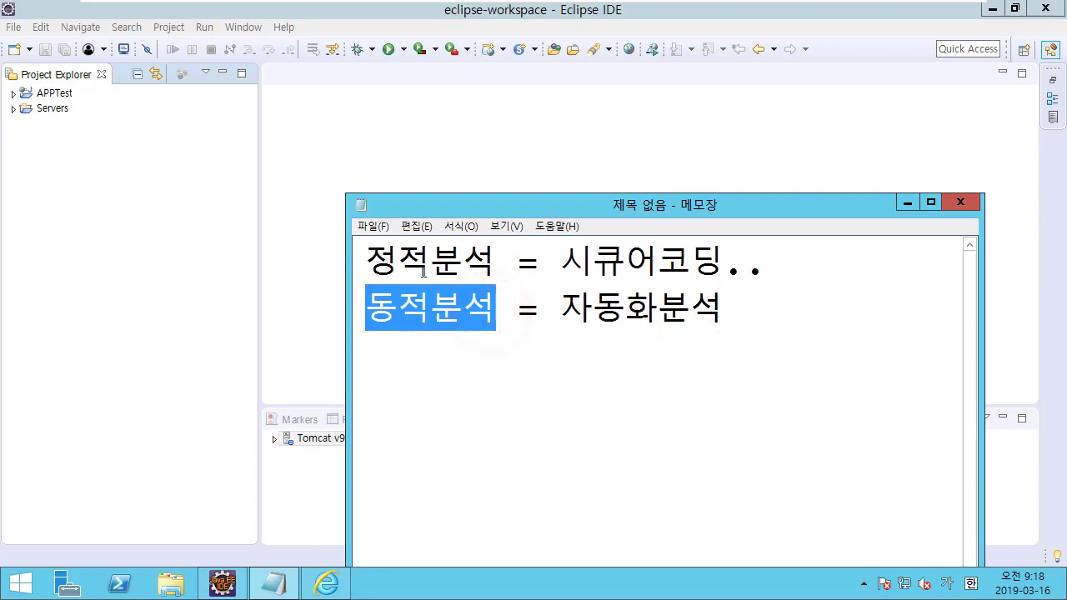
Review the Notepad notes that equate 정적분석 with 시큐어코딩 and 동적분석 with 자동화분석.
{"action": "left_click_drag", "start_coordinate": [642, 208], "coordinate": [648, 164]}
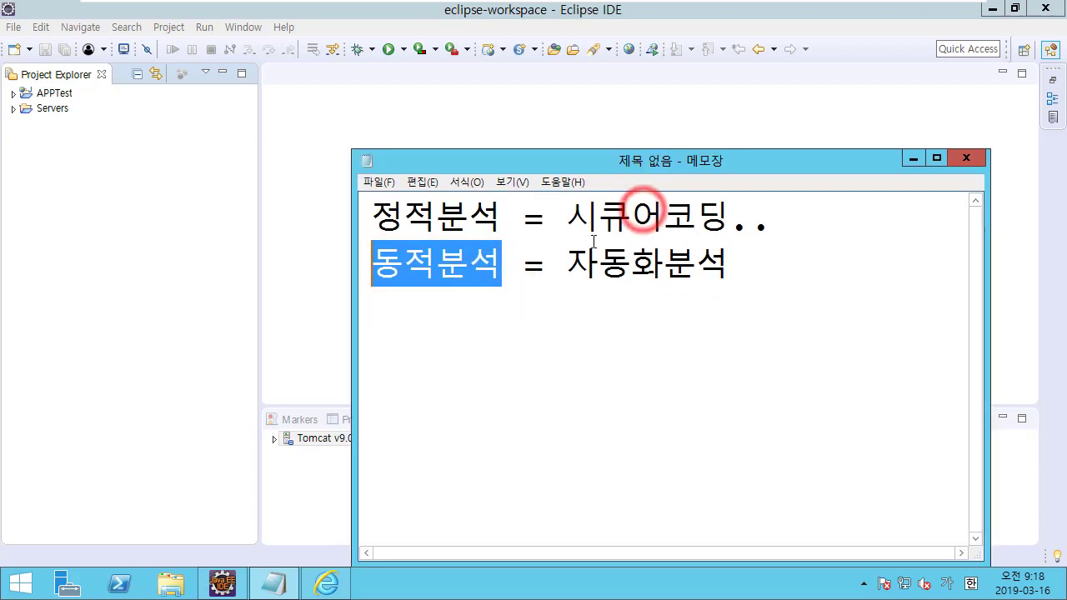
{"action": "left_click", "coordinate": [611, 271]}
{"action": "left_click", "coordinate": [775, 260]}
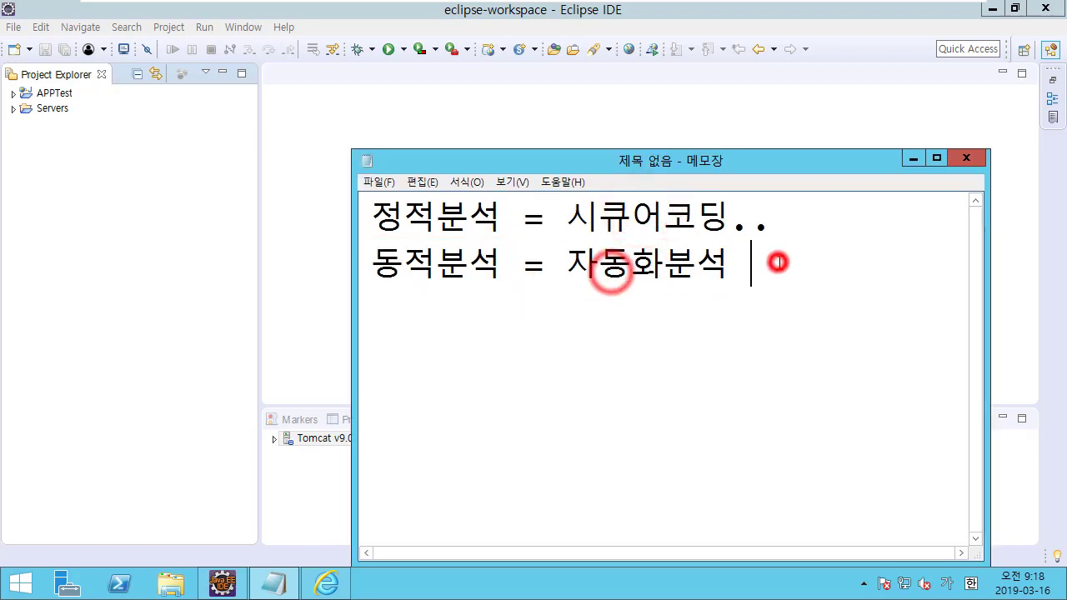
{"action": "double_click", "coordinate": [504, 260]}
{"action": "left_click", "coordinate": [476, 265]}
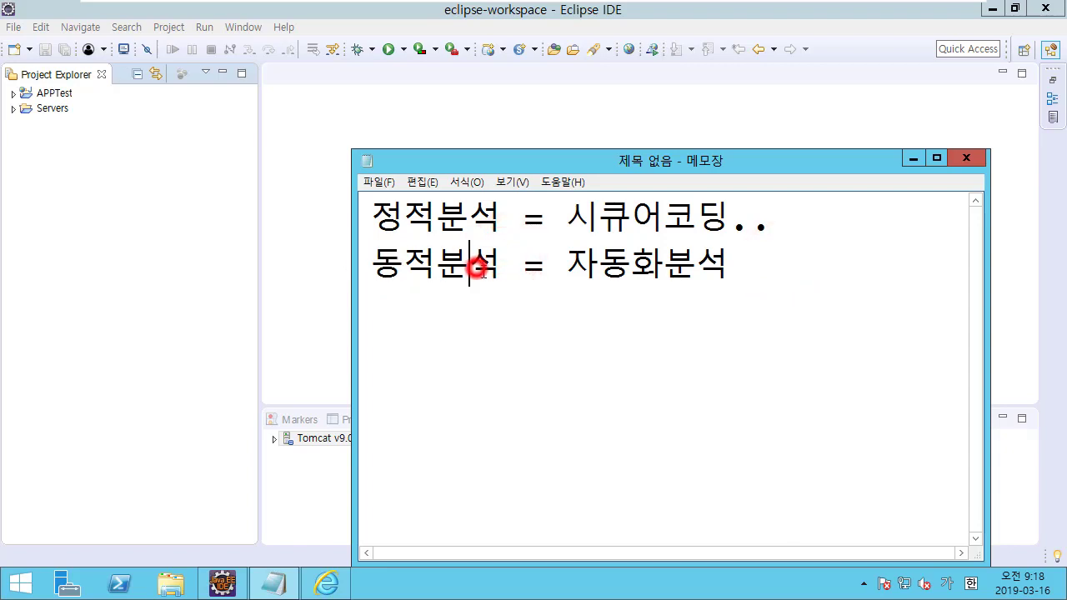
{"action": "left_click", "coordinate": [579, 230]}
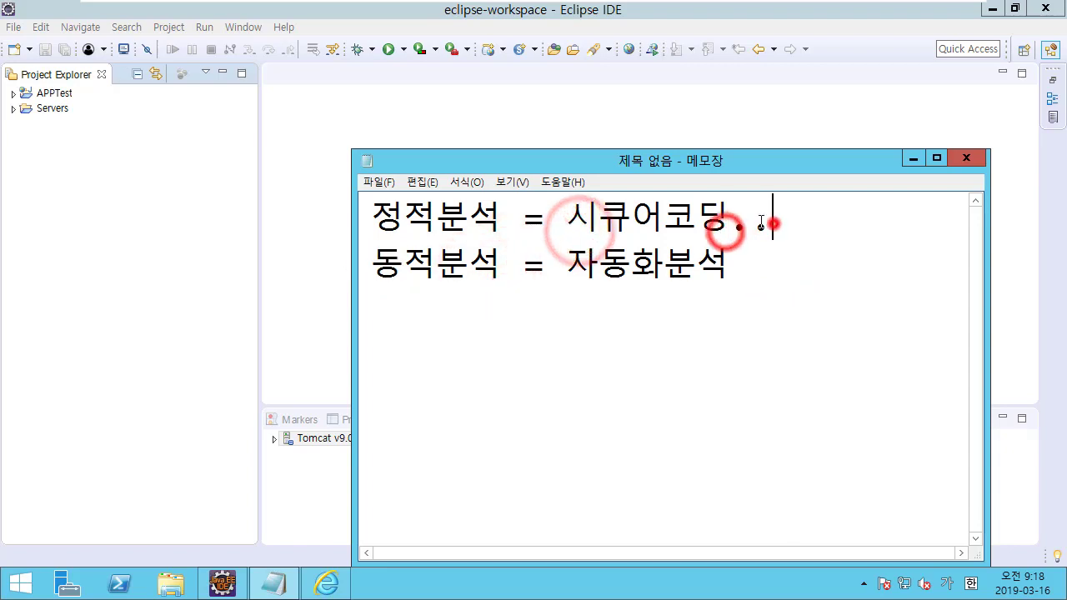
{"action": "left_click", "coordinate": [771, 222], "text": "shift"}
{"action": "left_click", "coordinate": [573, 262]}
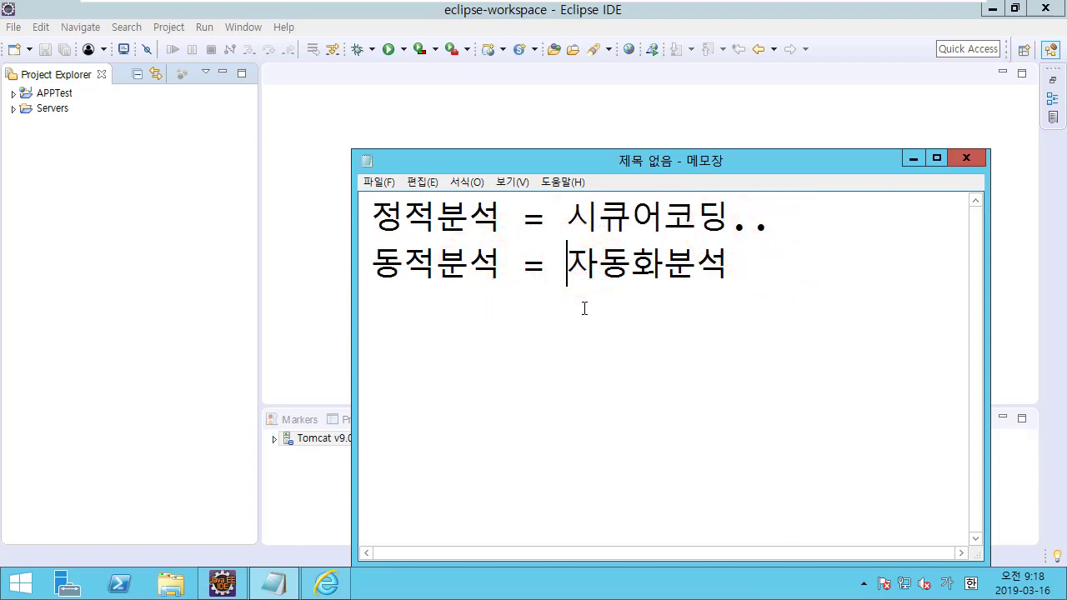
{"action": "left_click_drag", "start_coordinate": [584, 218], "coordinate": [632, 220]}
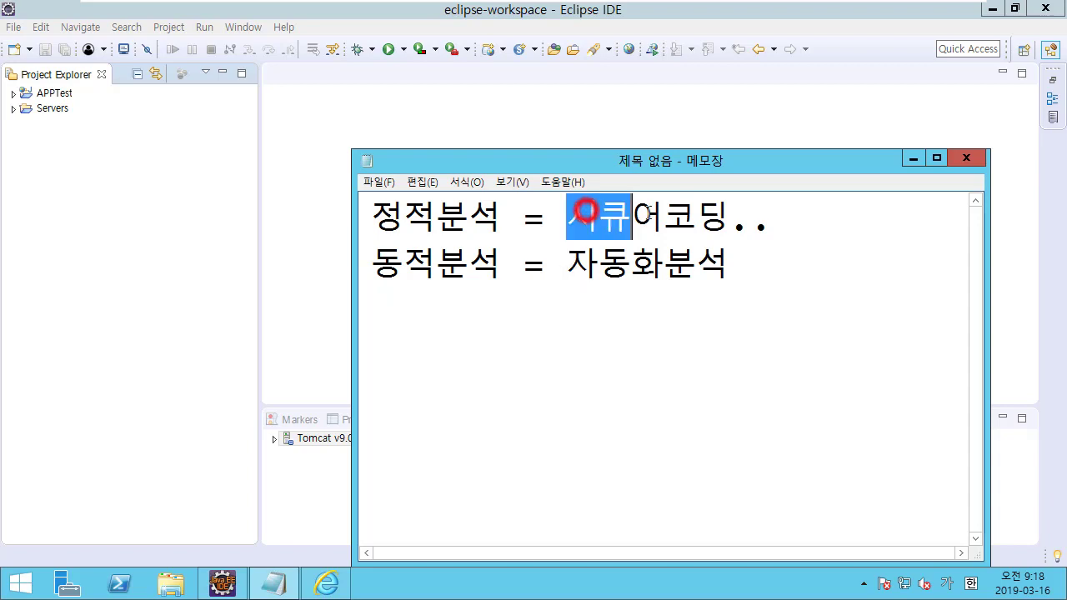
{"action": "left_click", "coordinate": [681, 252]}
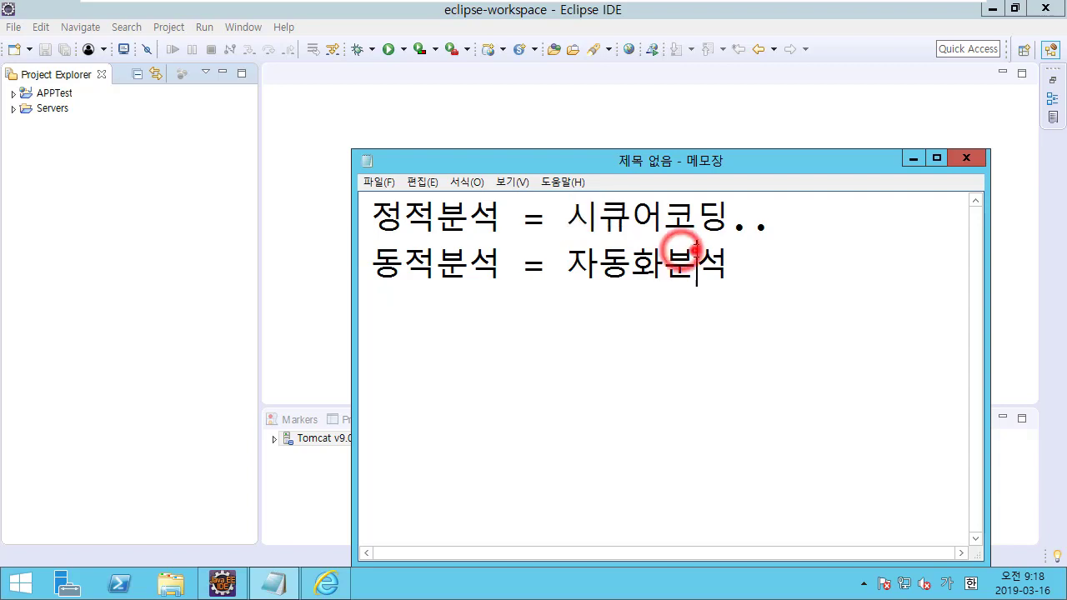
{"action": "left_click", "coordinate": [724, 221]}
{"action": "left_click", "coordinate": [699, 221]}
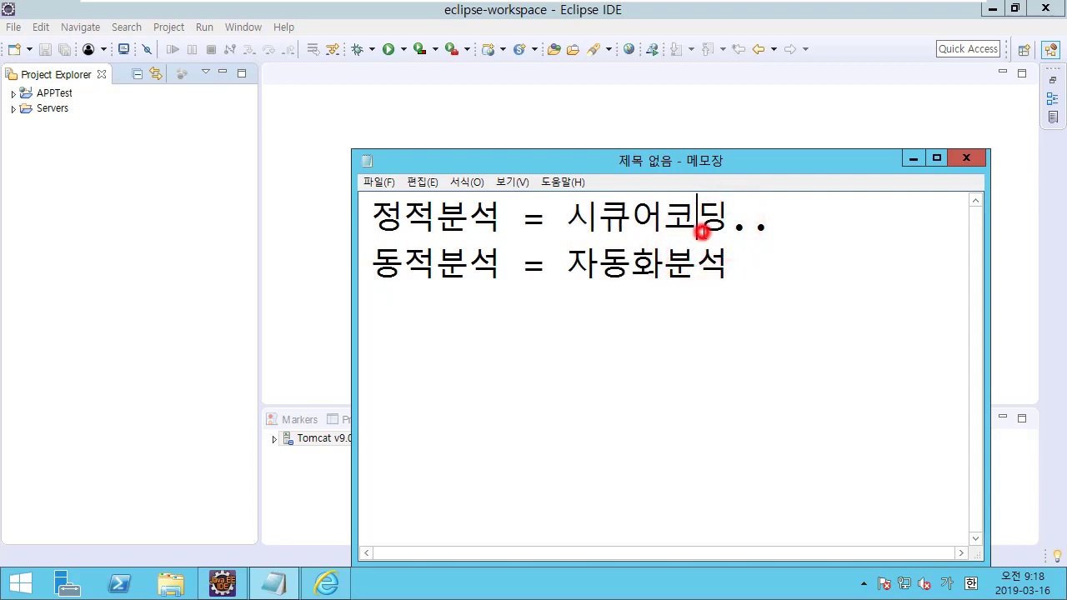
{"action": "double_click", "coordinate": [502, 219]}
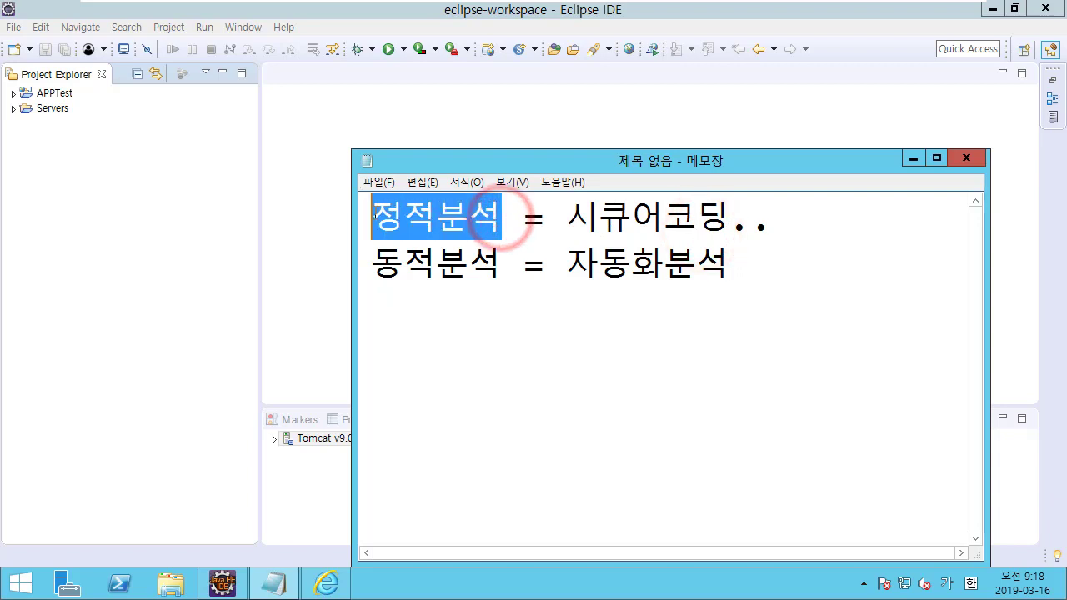
{"action": "left_click", "coordinate": [430, 240]}
{"action": "left_click", "coordinate": [612, 215]}
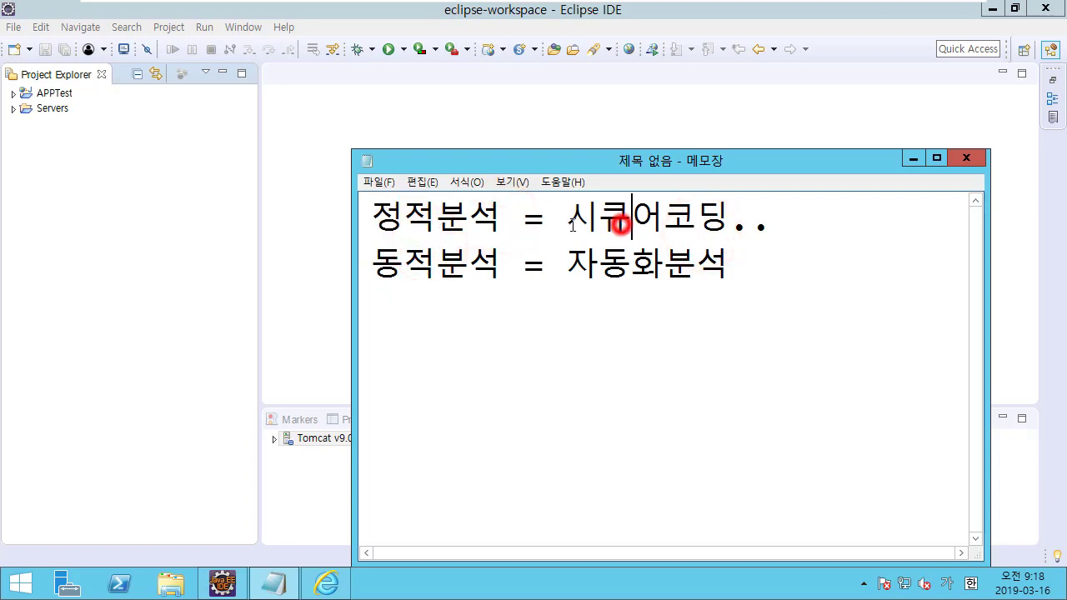
{"action": "left_click_drag", "start_coordinate": [503, 218], "coordinate": [372, 218]}
{"action": "left_click", "coordinate": [476, 245]}
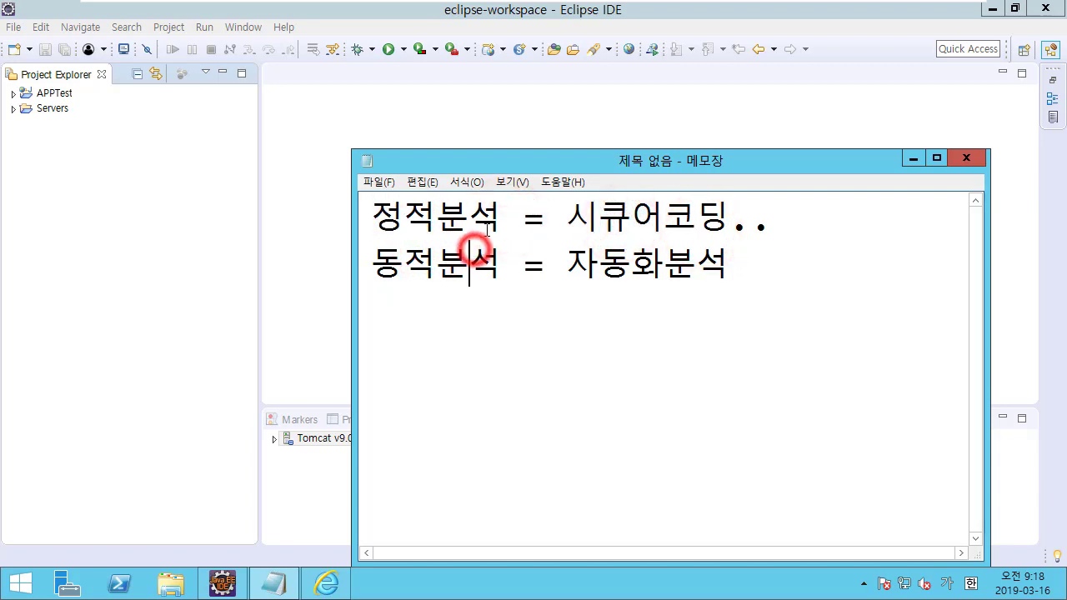
{"action": "left_click_drag", "start_coordinate": [500, 218], "coordinate": [391, 250]}
{"action": "left_click", "coordinate": [469, 263]}
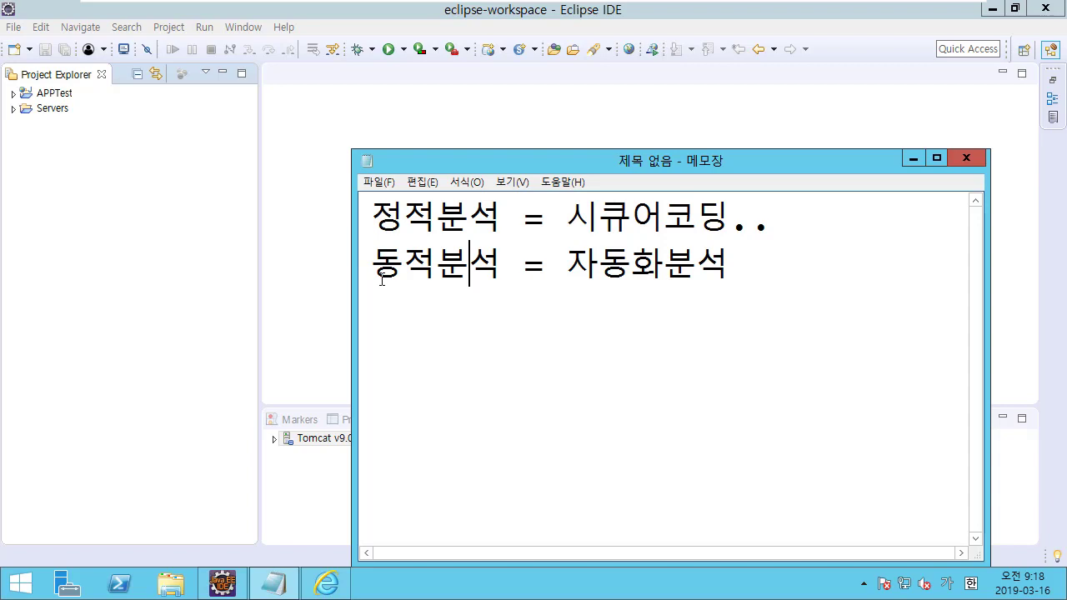
{"action": "left_click", "coordinate": [779, 270]}
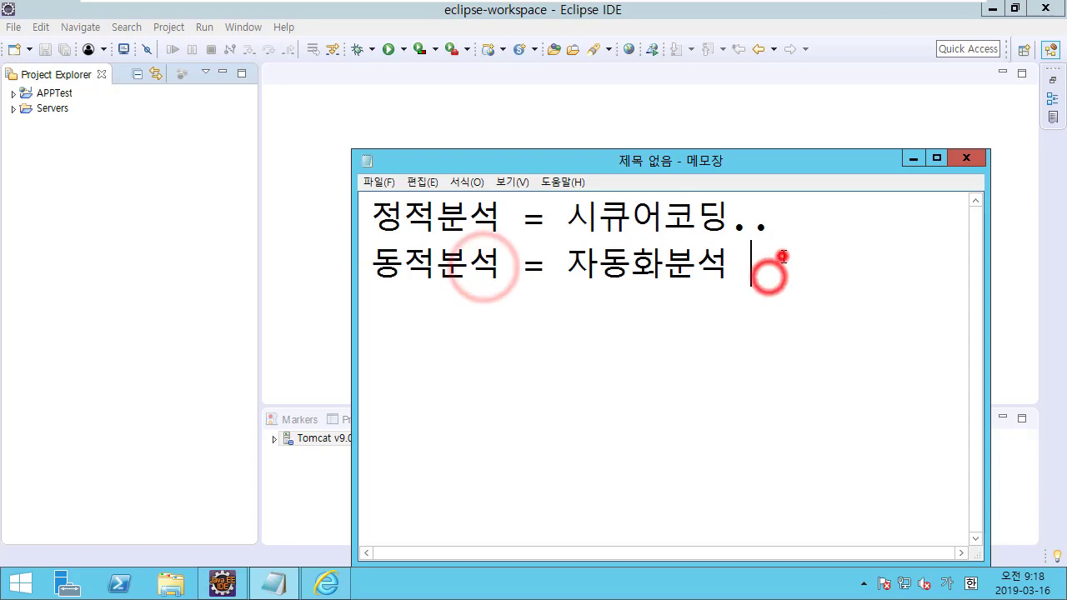
{"action": "key", "text": "ctrl+a"}
{"action": "left_click", "coordinate": [550, 274]}
{"action": "left_click", "coordinate": [518, 228]}
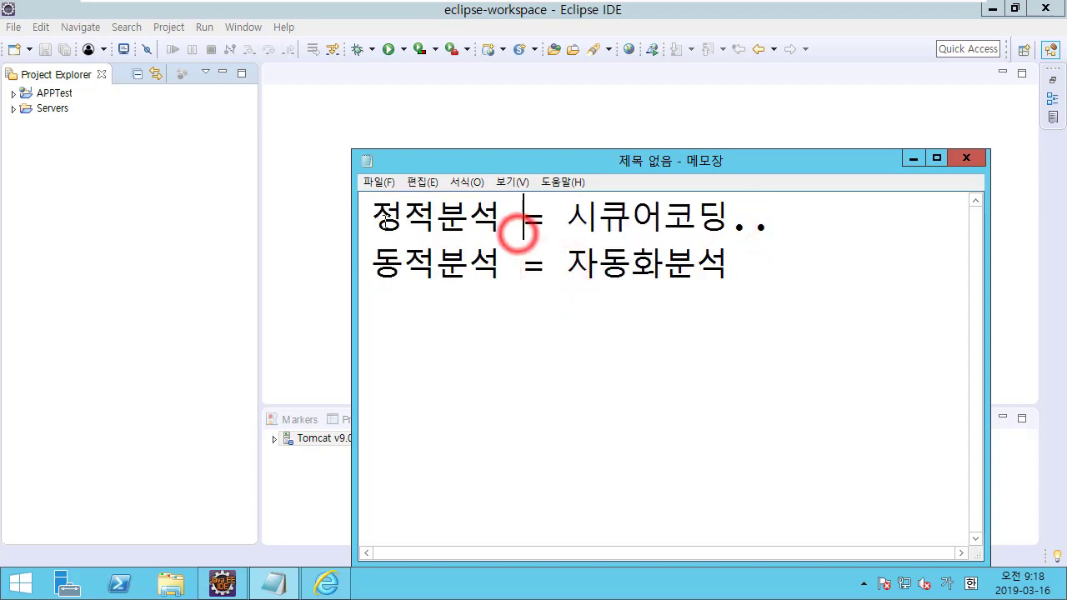
{"action": "left_click", "coordinate": [377, 221]}
{"action": "left_click", "coordinate": [482, 225]}
{"action": "left_click_drag", "start_coordinate": [598, 218], "coordinate": [696, 220]}
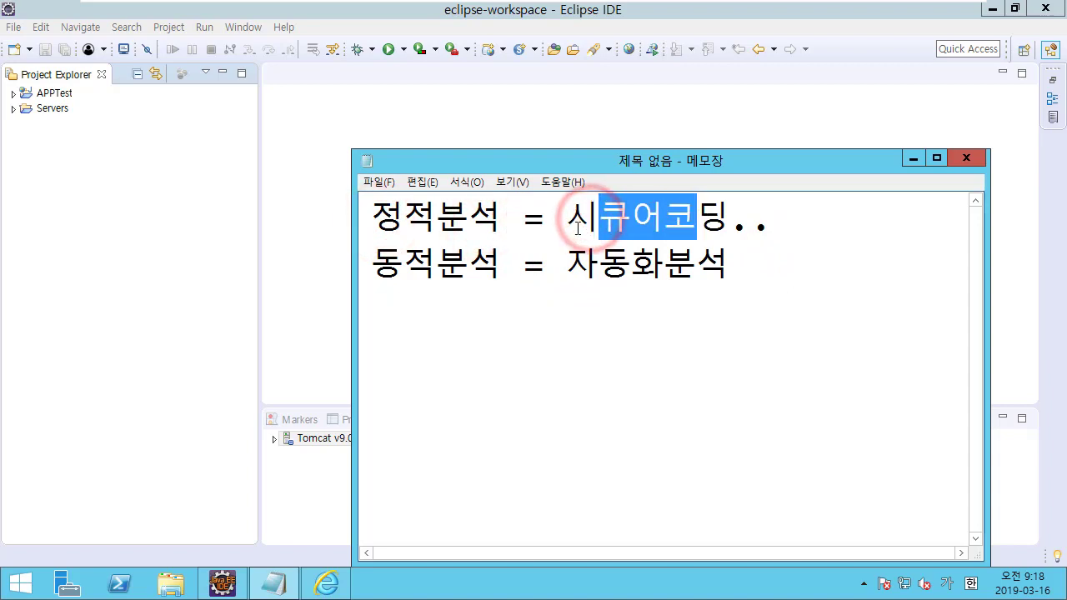
Switch to Eclipse and expand the APPTest project in the Project Explorer.
{"action": "left_click", "coordinate": [518, 99]}
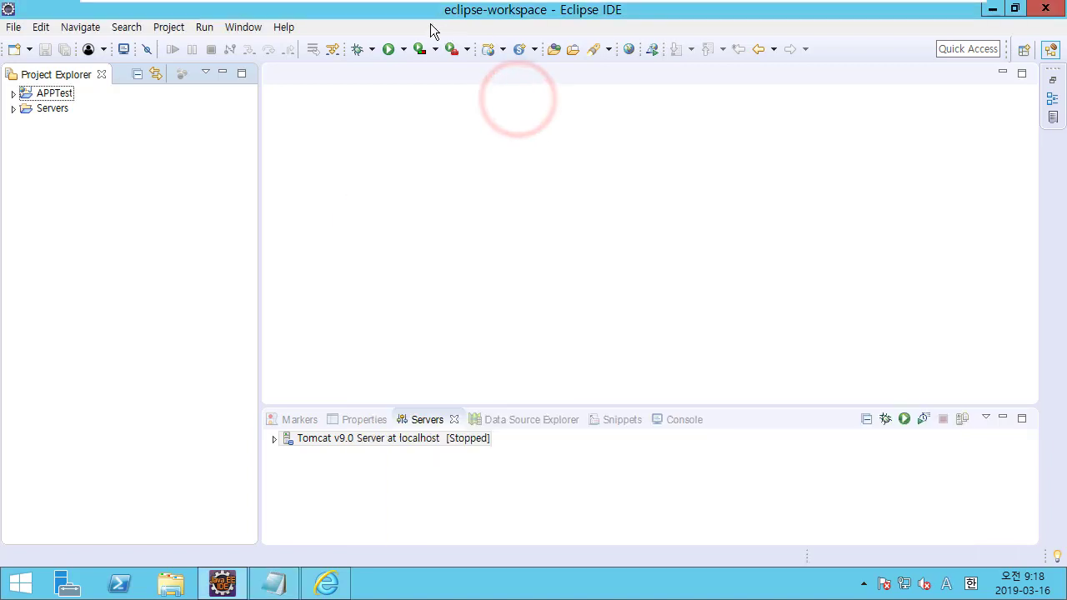
{"action": "left_click", "coordinate": [507, 12]}
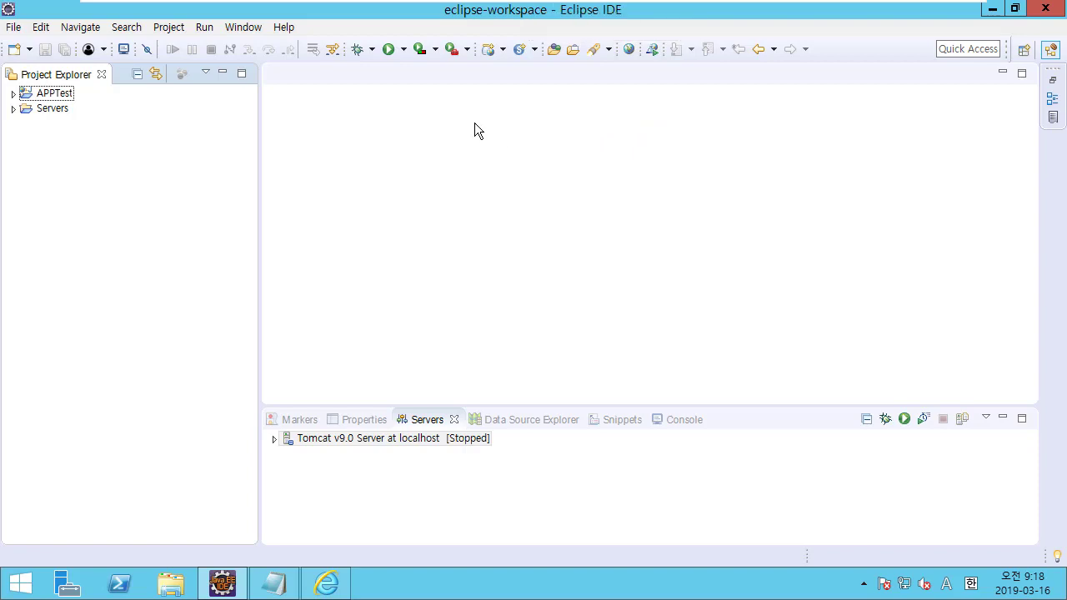
{"action": "left_click", "coordinate": [13, 94]}
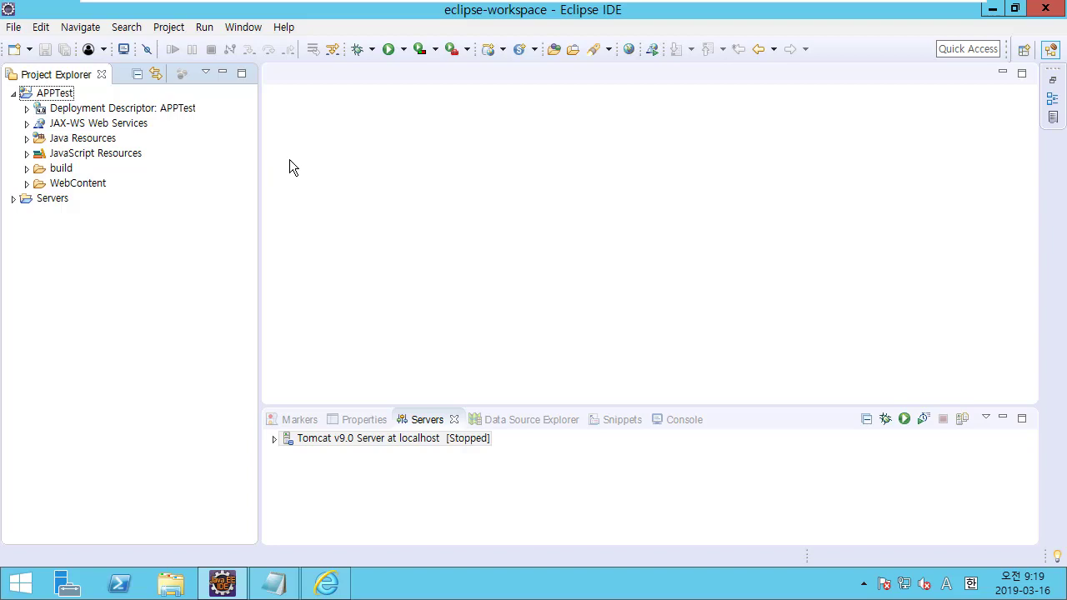
Open the Install New Software wizard and move its window clear of the project tree.
{"action": "left_click", "coordinate": [264, 28]}
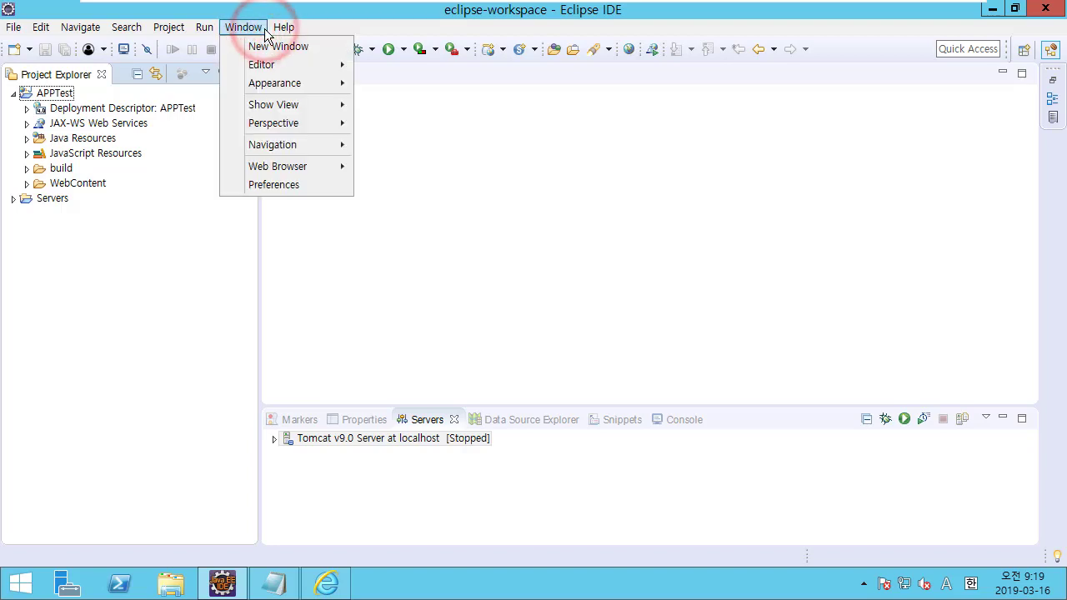
{"action": "mouse_move", "coordinate": [297, 28]}
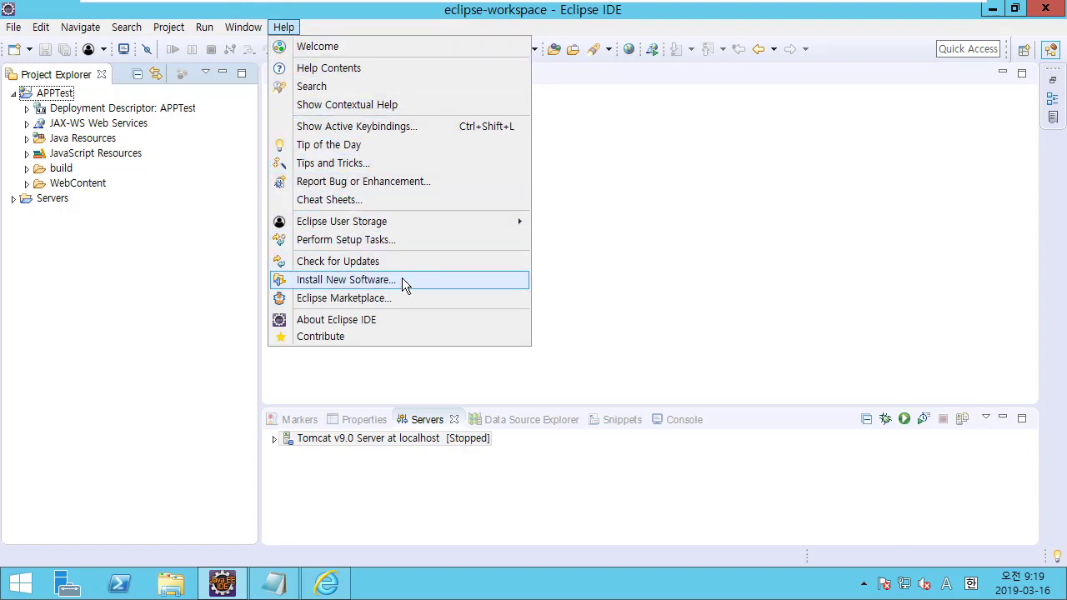
{"action": "left_click", "coordinate": [355, 281]}
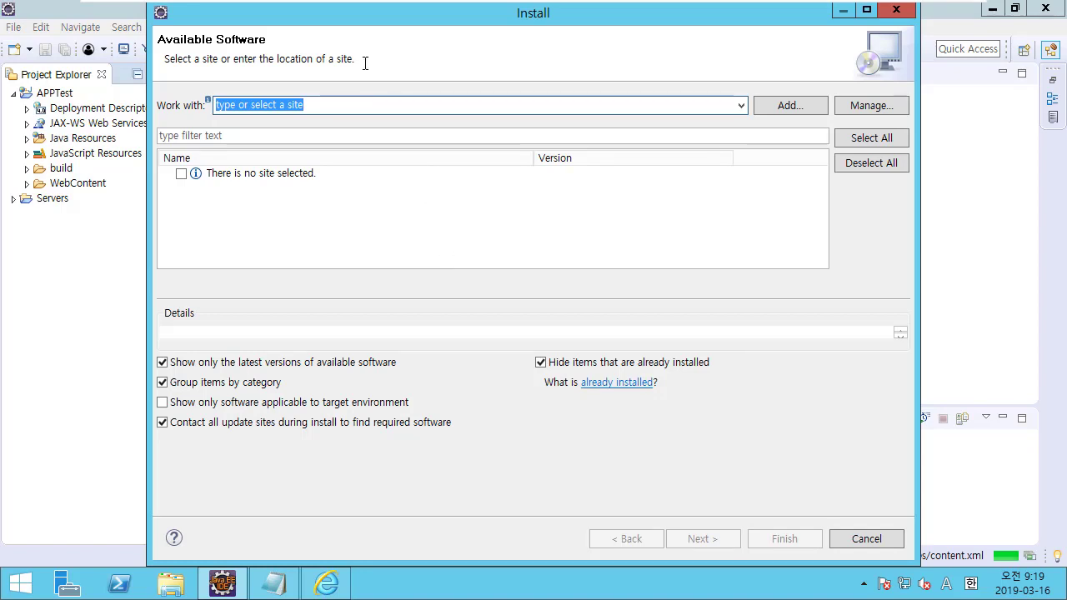
{"action": "left_click", "coordinate": [335, 15]}
{"action": "left_click_drag", "start_coordinate": [335, 15], "coordinate": [402, 21]}
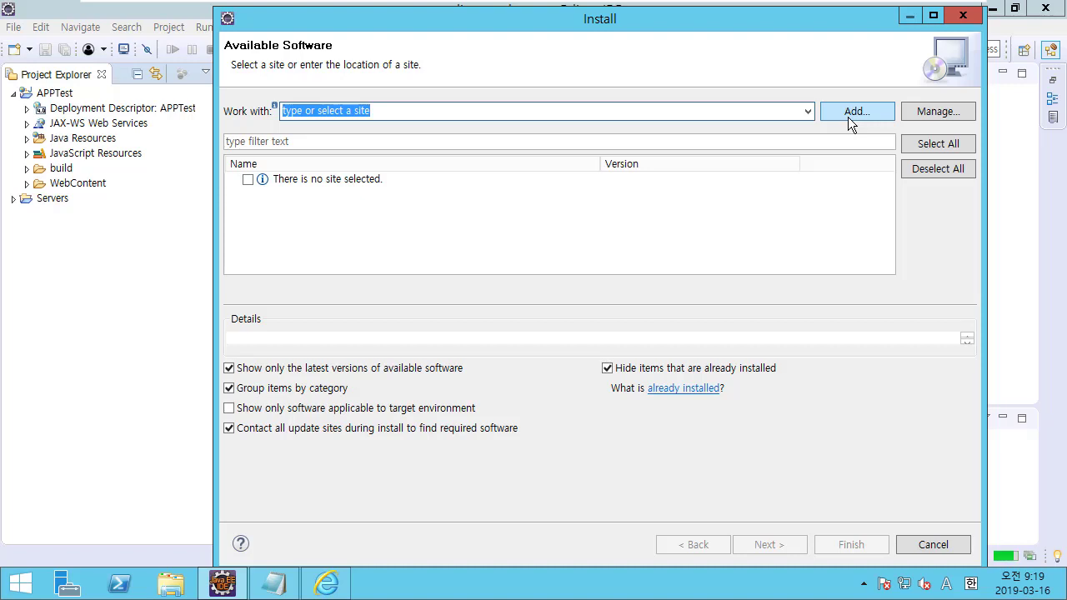
{"action": "left_click", "coordinate": [847, 144]}
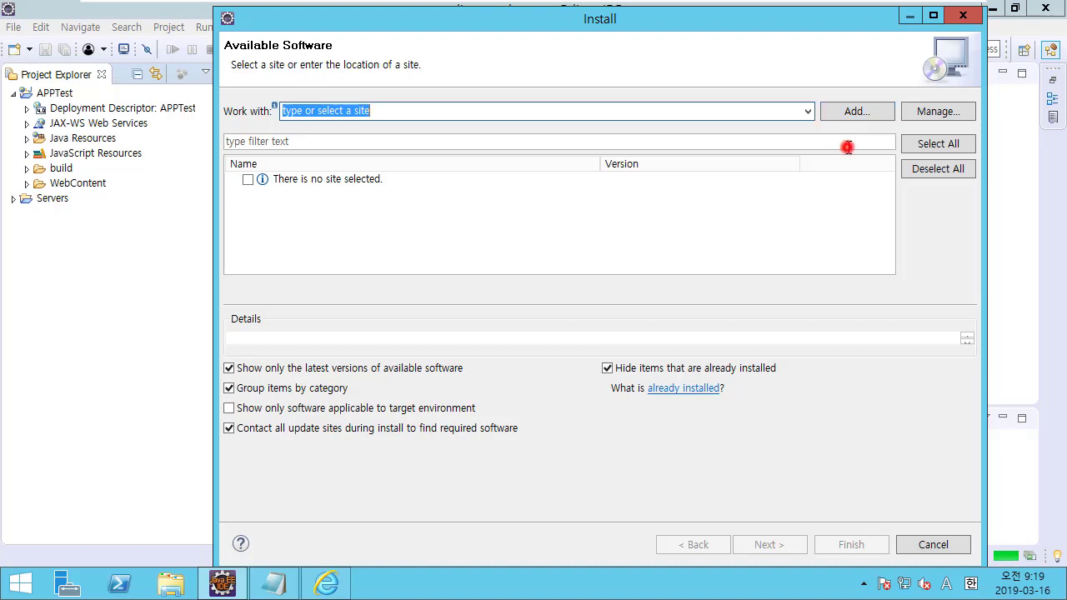
{"action": "left_click", "coordinate": [589, 110]}
{"action": "left_click", "coordinate": [580, 139]}
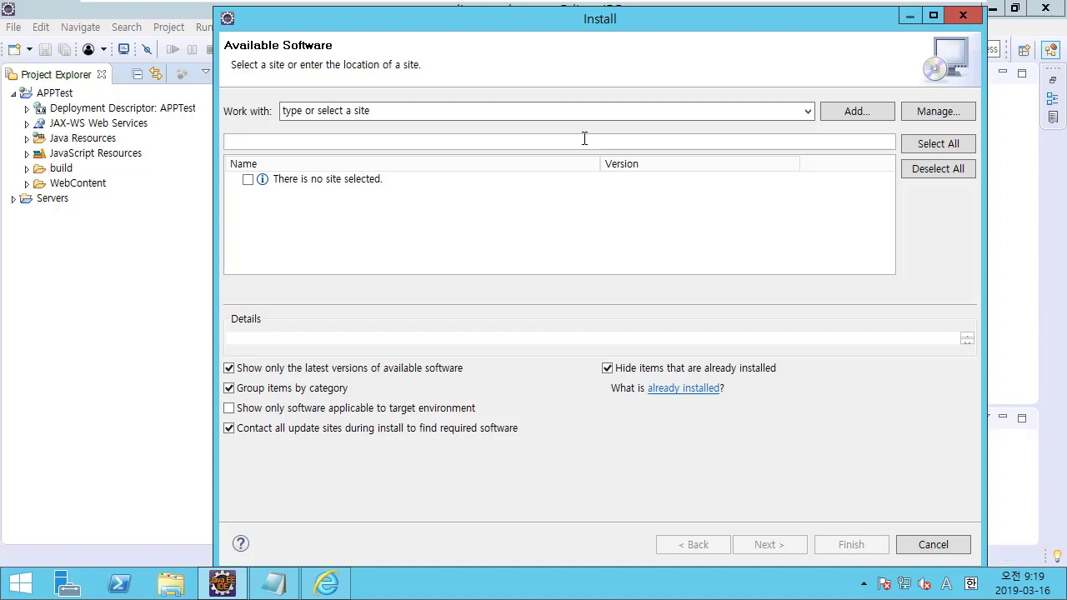
{"action": "left_click", "coordinate": [566, 110]}
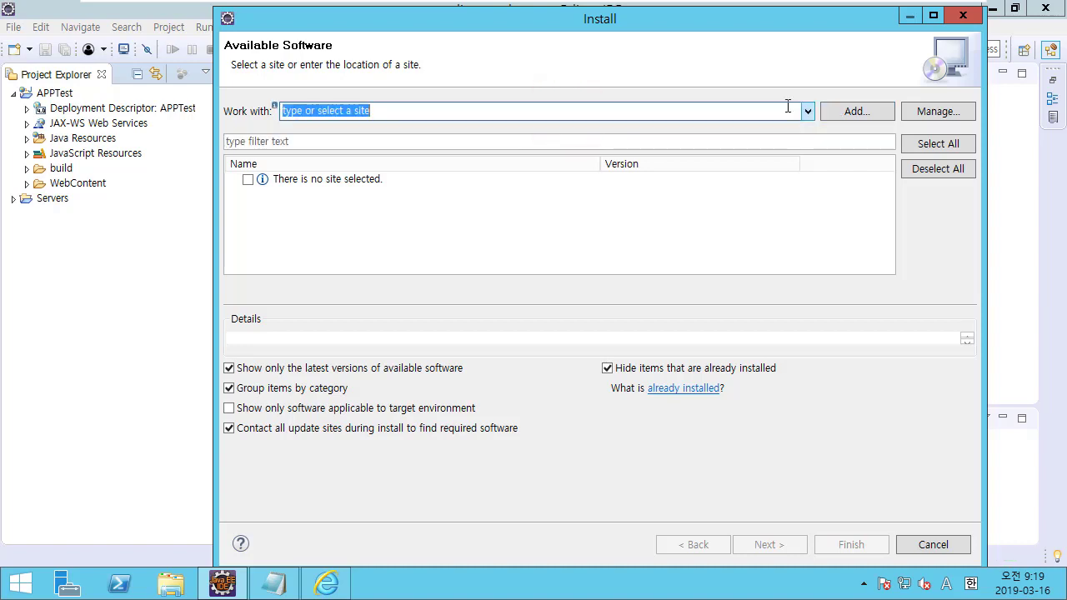
{"action": "left_click", "coordinate": [858, 111]}
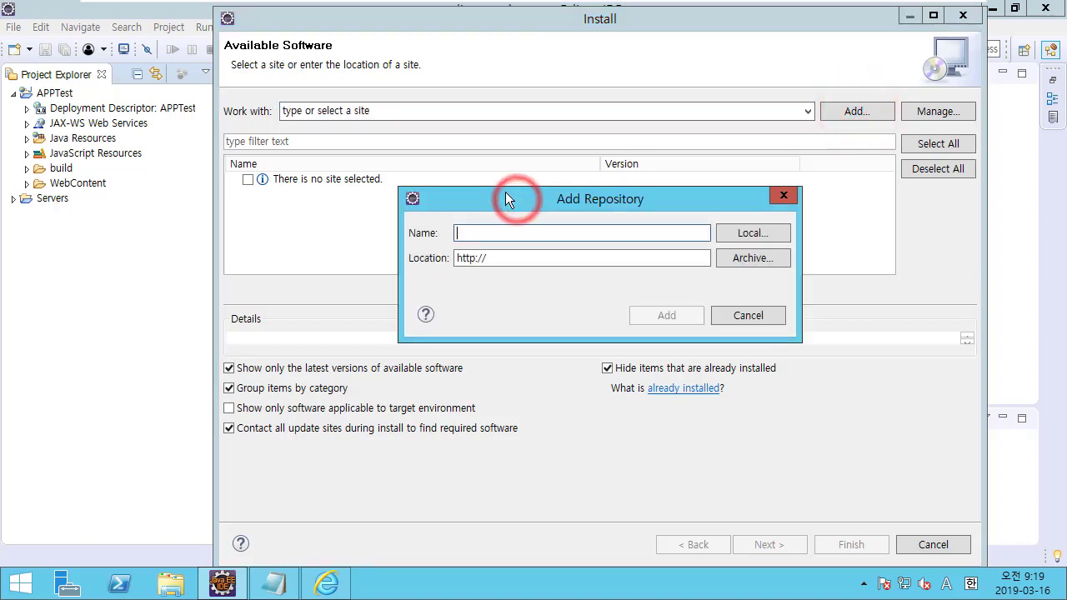
{"action": "type", "text": "http://findb"}
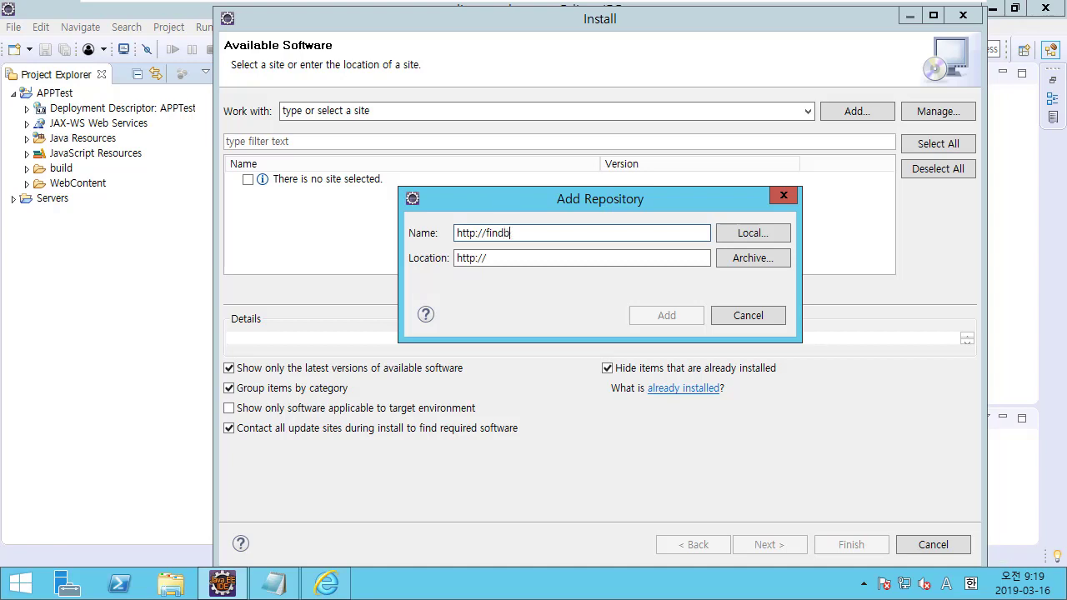
{"action": "type", "text": "ugs.cs.umd"}
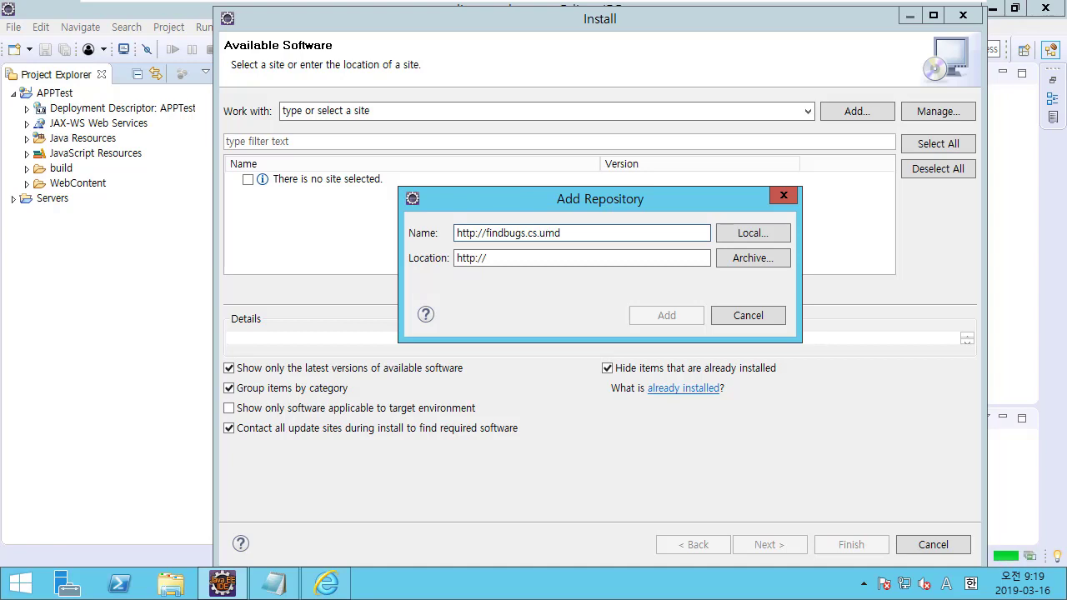
{"action": "type", "text": ".edu/eclipse"}
{"action": "key", "text": "ctrl+a"}
{"action": "key", "text": "ctrl+x"}
{"action": "double_click", "coordinate": [519, 260]}
{"action": "key", "text": "ctrl+v"}
{"action": "left_click", "coordinate": [526, 232]}
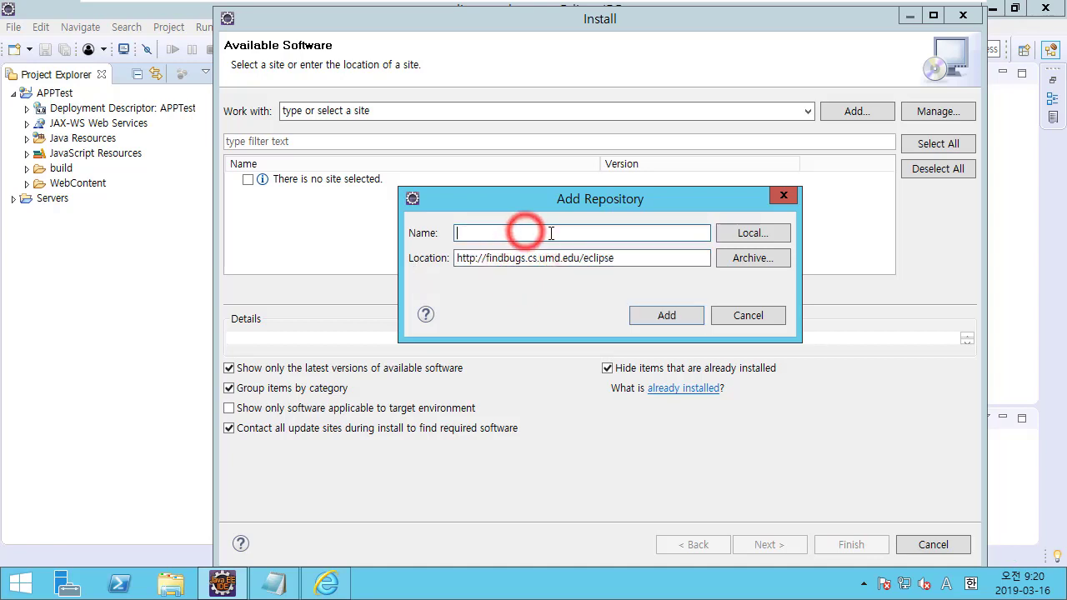
Name the repository findbugs, add it to the install sites, and expand its FindBugs category.
{"action": "type", "text": "findbu"}
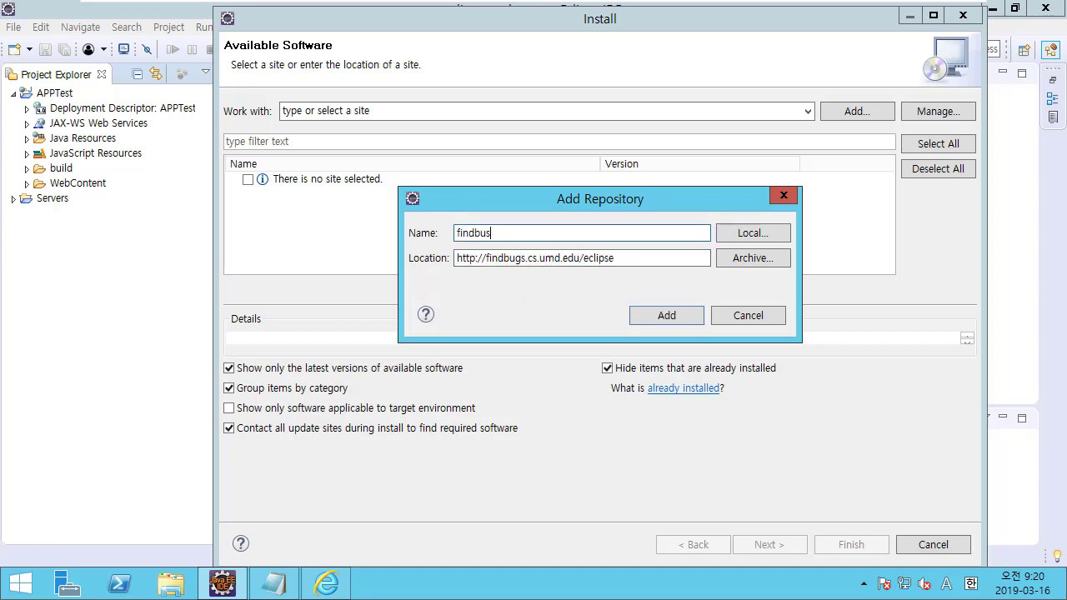
{"action": "type", "text": "gs"}
{"action": "left_click", "coordinate": [559, 258]}
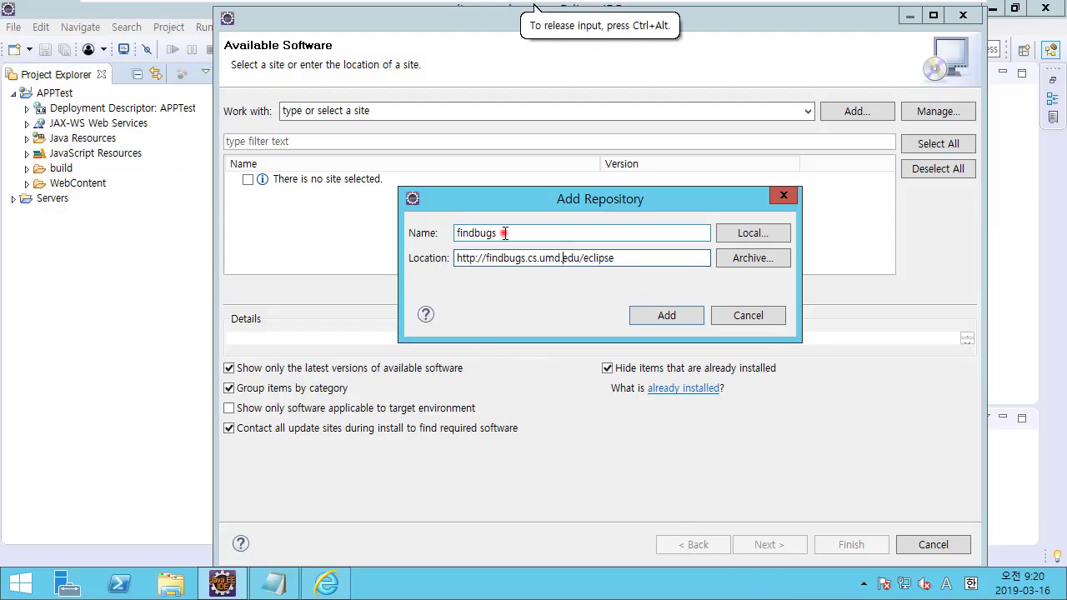
{"action": "double_click", "coordinate": [543, 232]}
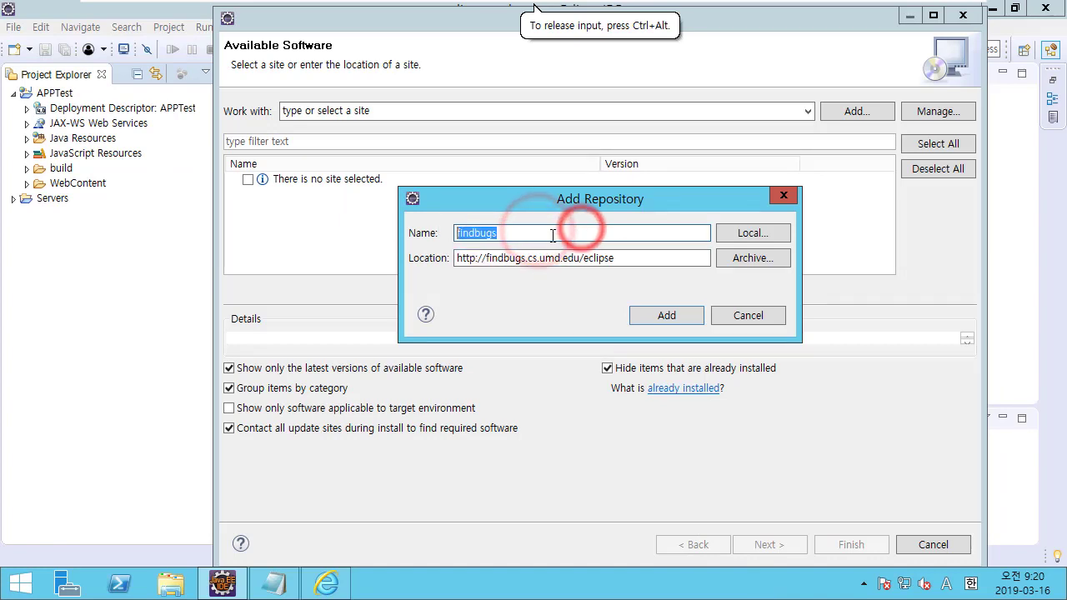
{"action": "left_click", "coordinate": [552, 235]}
{"action": "left_click_drag", "start_coordinate": [572, 197], "coordinate": [545, 173]}
{"action": "left_click", "coordinate": [521, 212]}
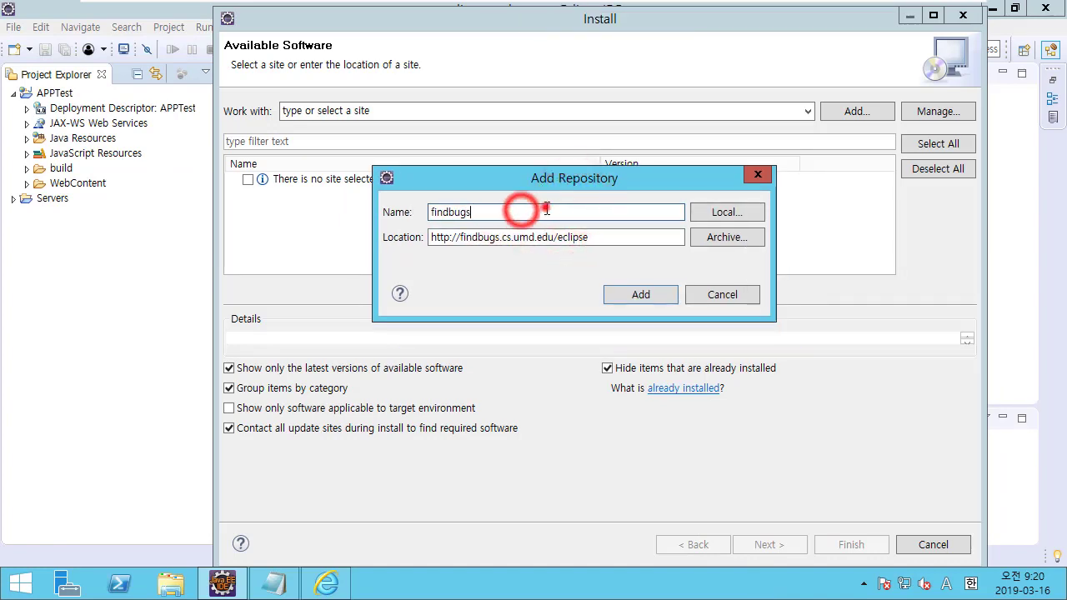
{"action": "double_click", "coordinate": [537, 211]}
{"action": "left_click", "coordinate": [644, 293]}
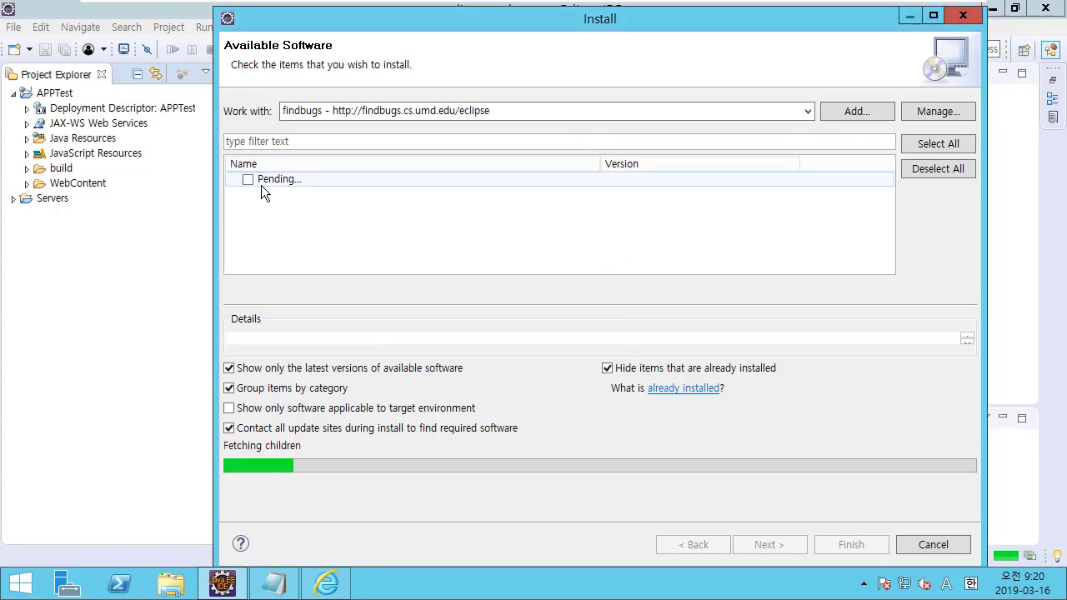
{"action": "left_click", "coordinate": [236, 180]}
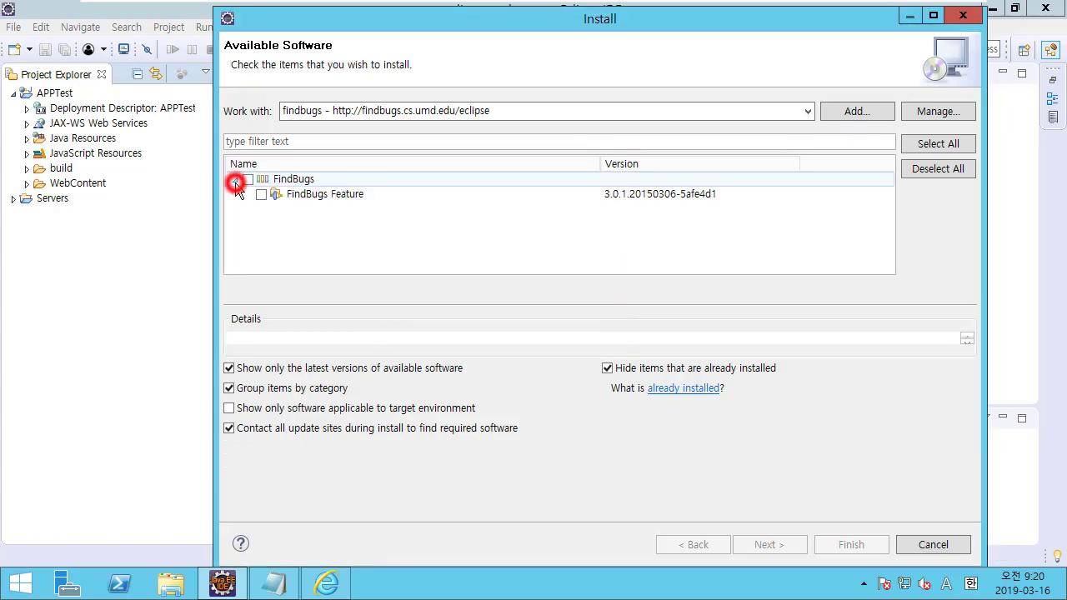
Select the FindBugs category with its FindBugs Feature for installation and continue to the install details.
{"action": "left_click", "coordinate": [330, 195]}
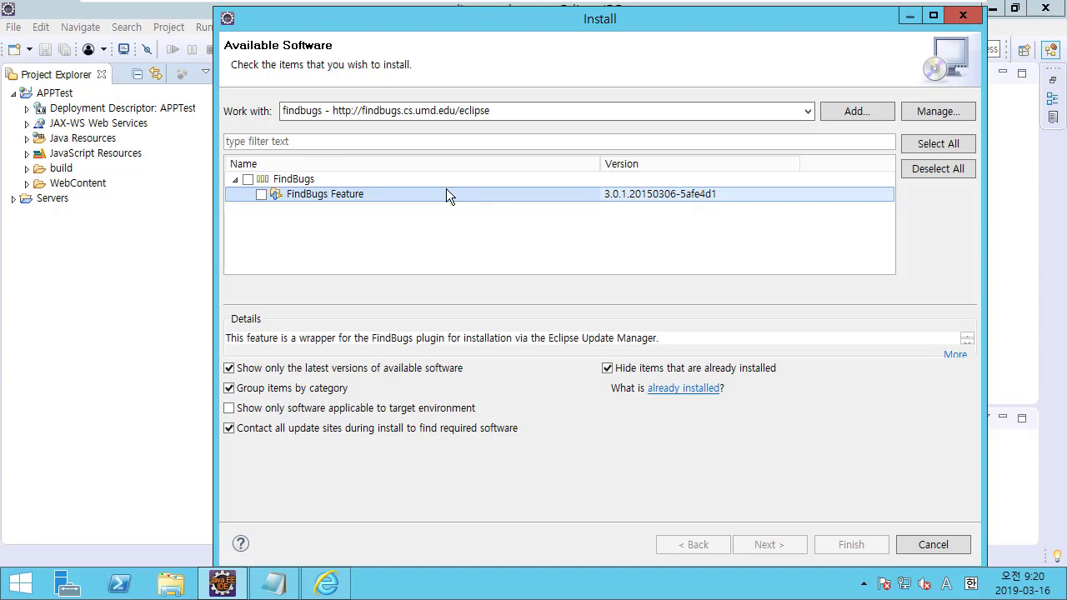
{"action": "left_click", "coordinate": [248, 179]}
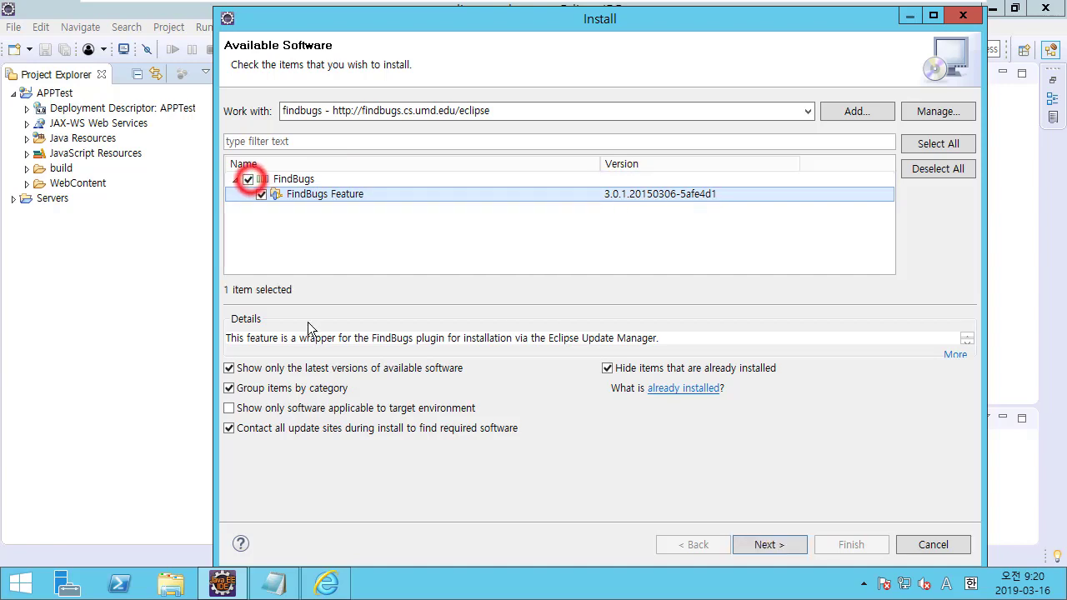
{"action": "left_click", "coordinate": [778, 545]}
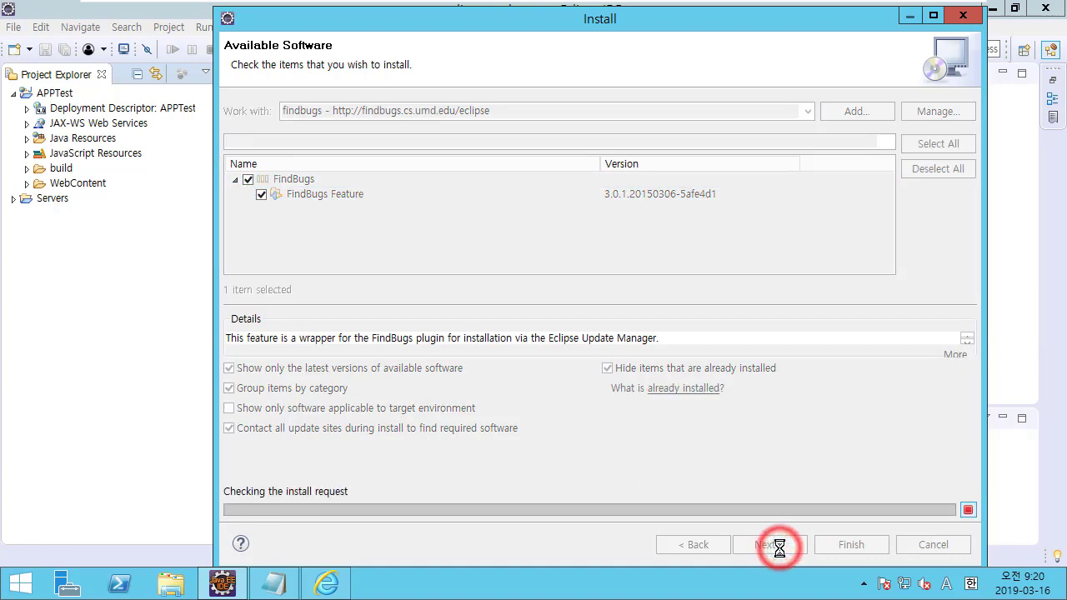
{"action": "left_click", "coordinate": [573, 11]}
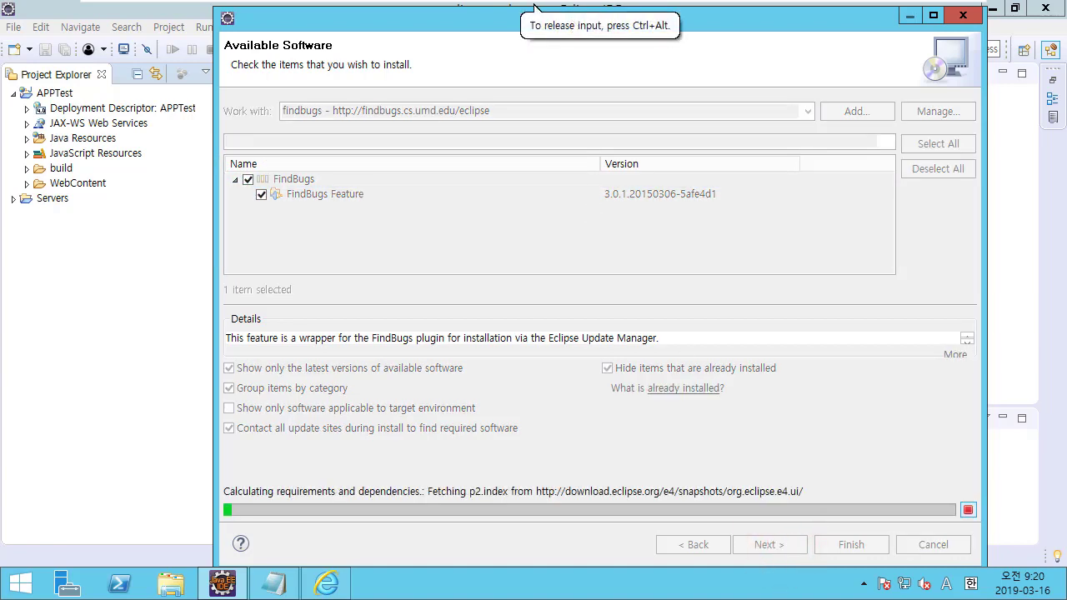
{"action": "left_click_drag", "start_coordinate": [468, 15], "coordinate": [431, 10]}
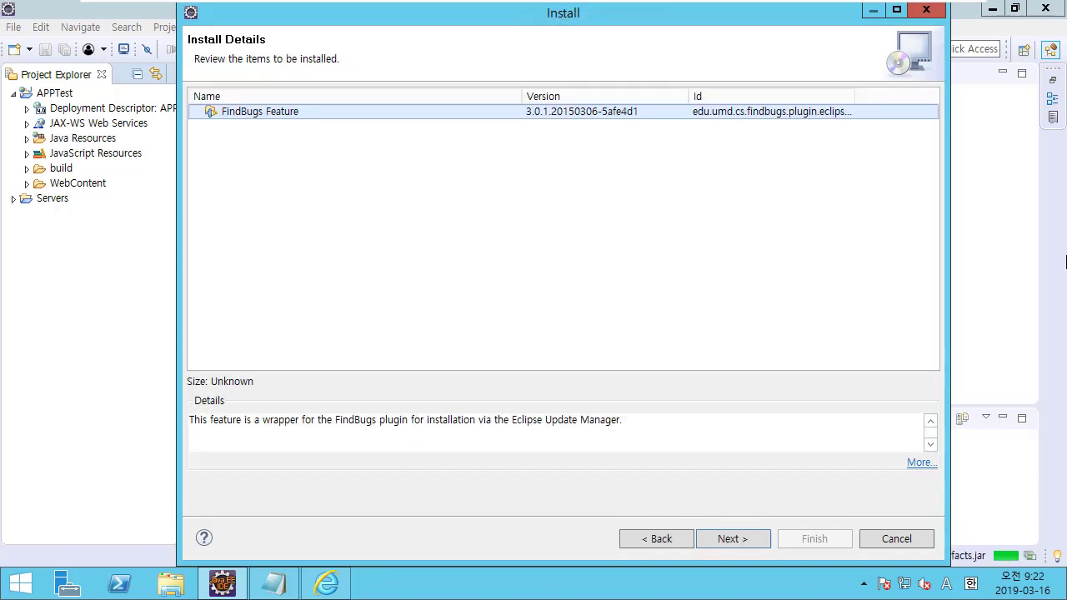
Confirm the FindBugs Feature as the item to install, accept its license agreement, and start the installation.
{"action": "left_click", "coordinate": [436, 113]}
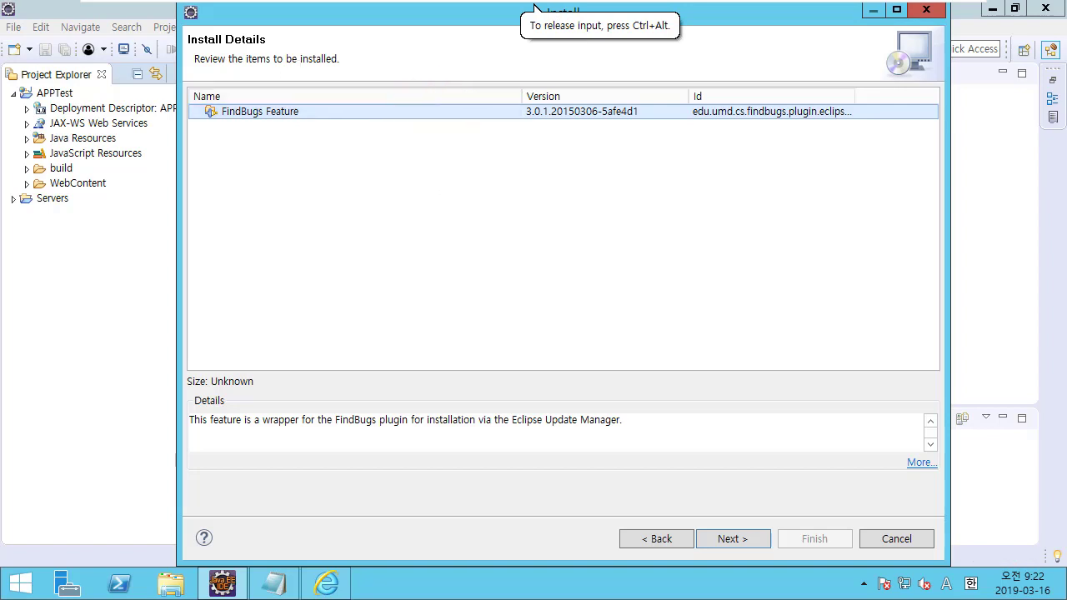
{"action": "left_click", "coordinate": [731, 538]}
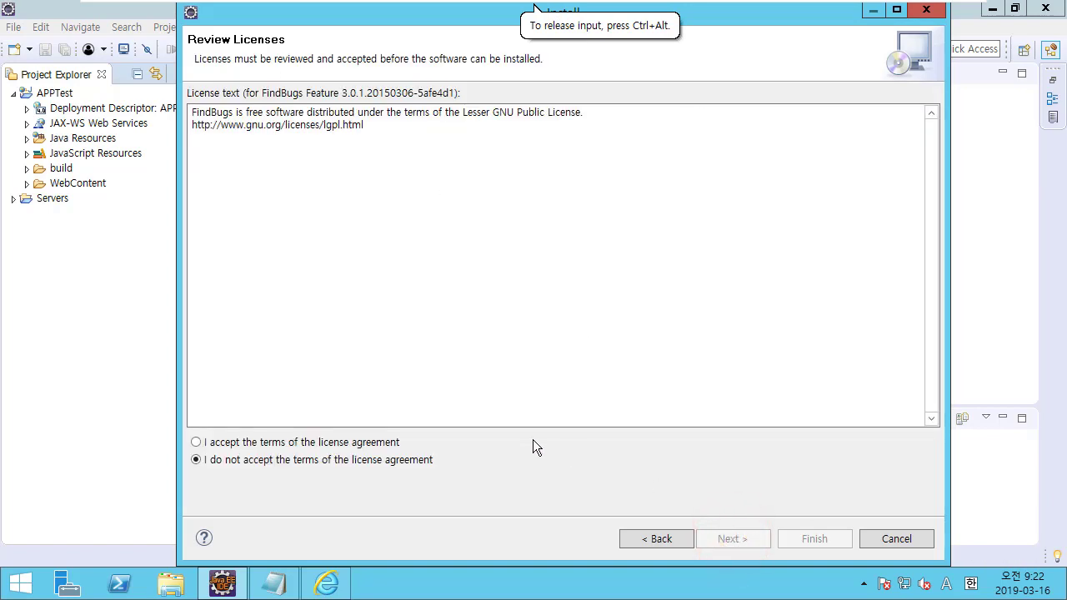
{"action": "left_click", "coordinate": [371, 442]}
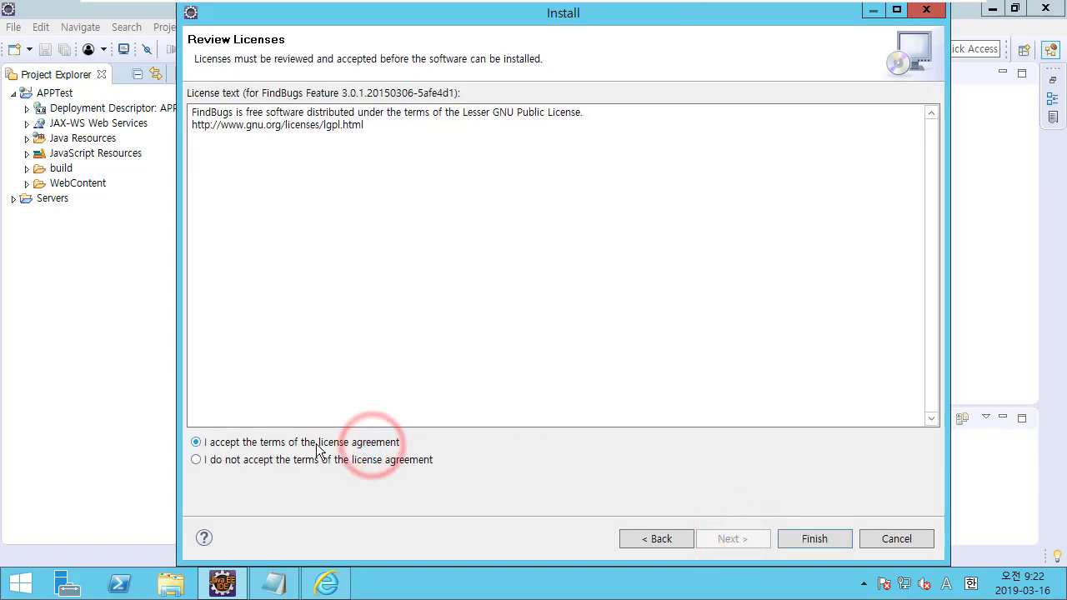
{"action": "left_click", "coordinate": [814, 541]}
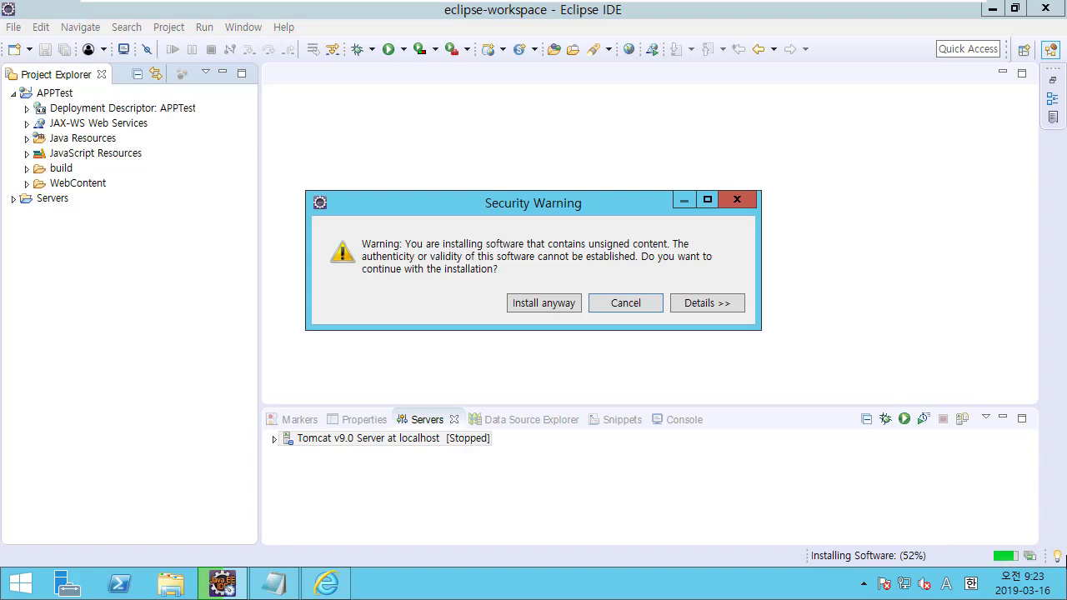
Install the unsigned content anyway and restart Eclipse to apply the changes, minimizing the Notepad window meanwhile.
{"action": "left_click", "coordinate": [481, 203]}
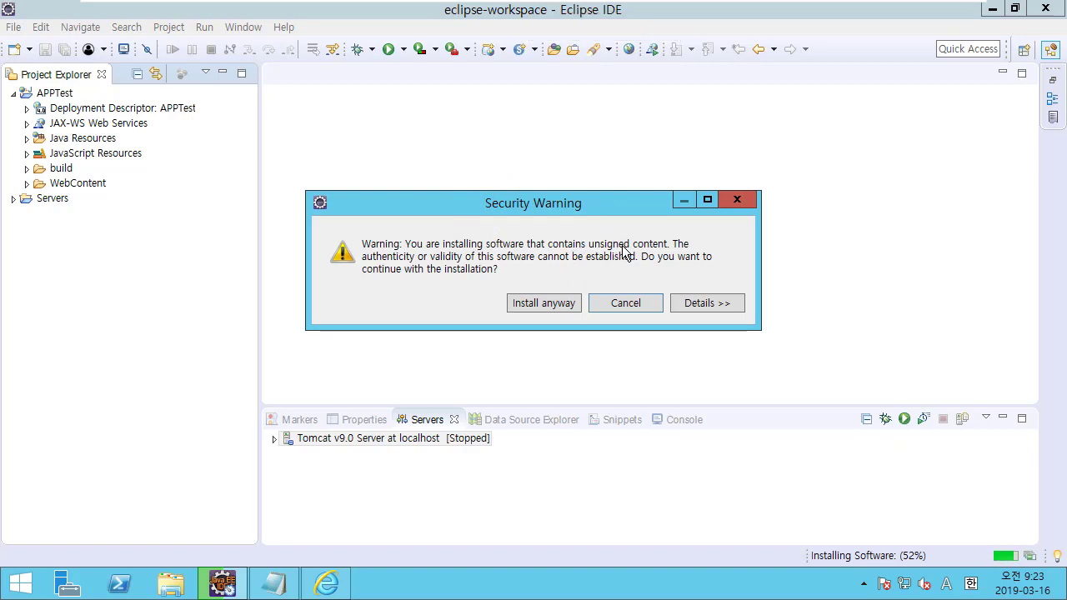
{"action": "left_click", "coordinate": [573, 307]}
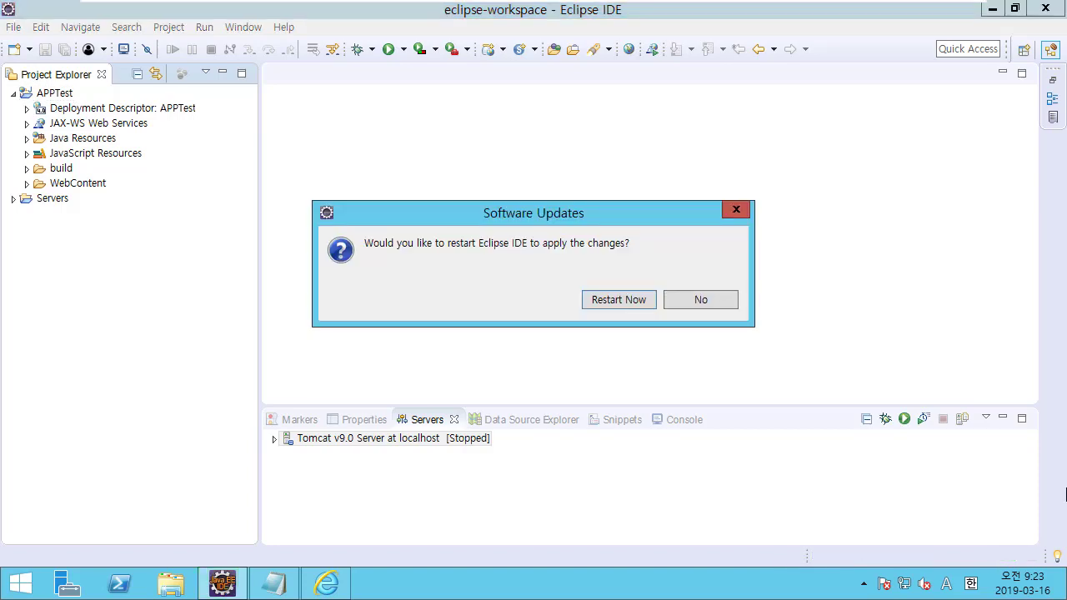
{"action": "left_click", "coordinate": [525, 219]}
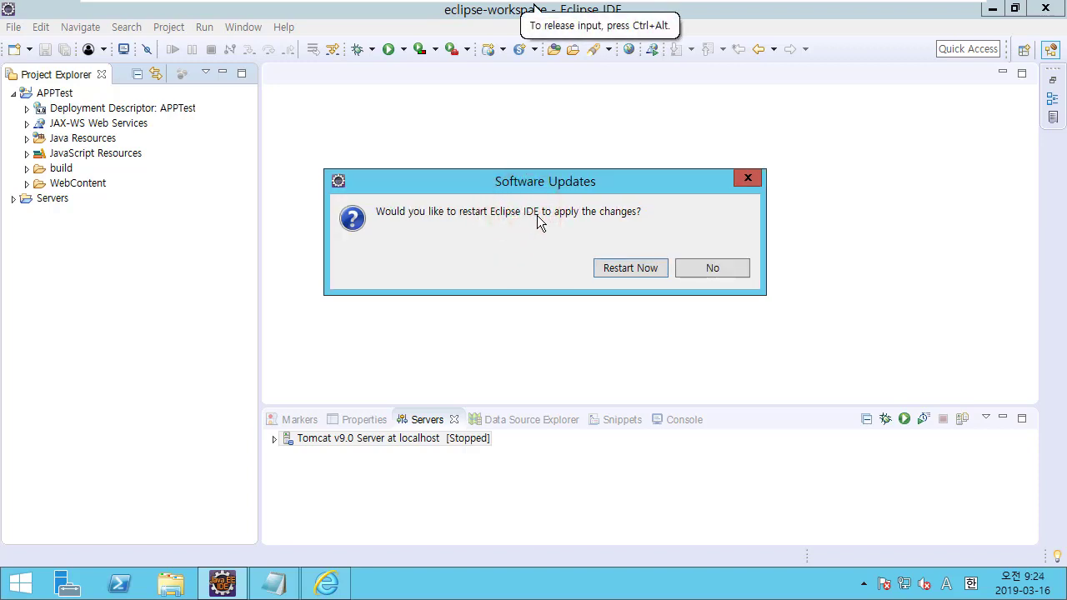
{"action": "left_click", "coordinate": [649, 268]}
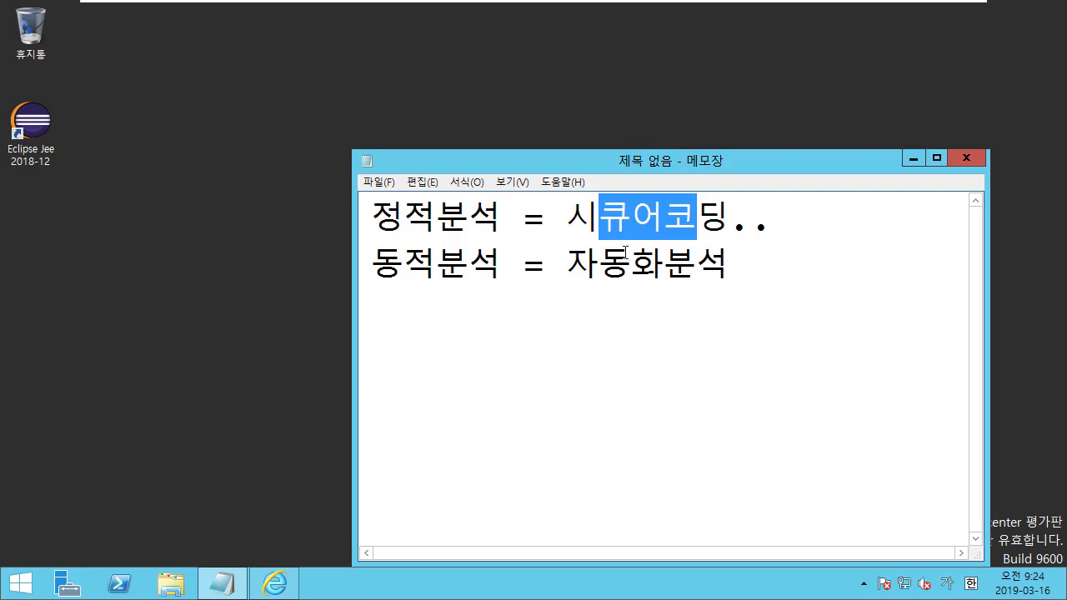
{"action": "left_click", "coordinate": [913, 159]}
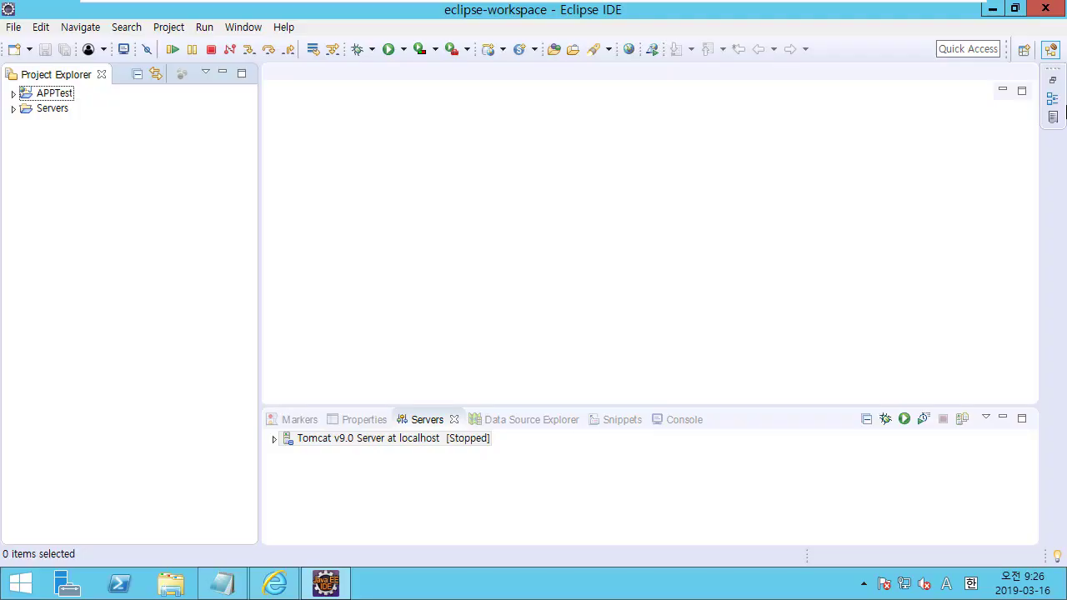
Open the Eclipse preferences and display the FindBugs page under Java.
{"action": "left_click", "coordinate": [531, 176]}
{"action": "left_click", "coordinate": [250, 26]}
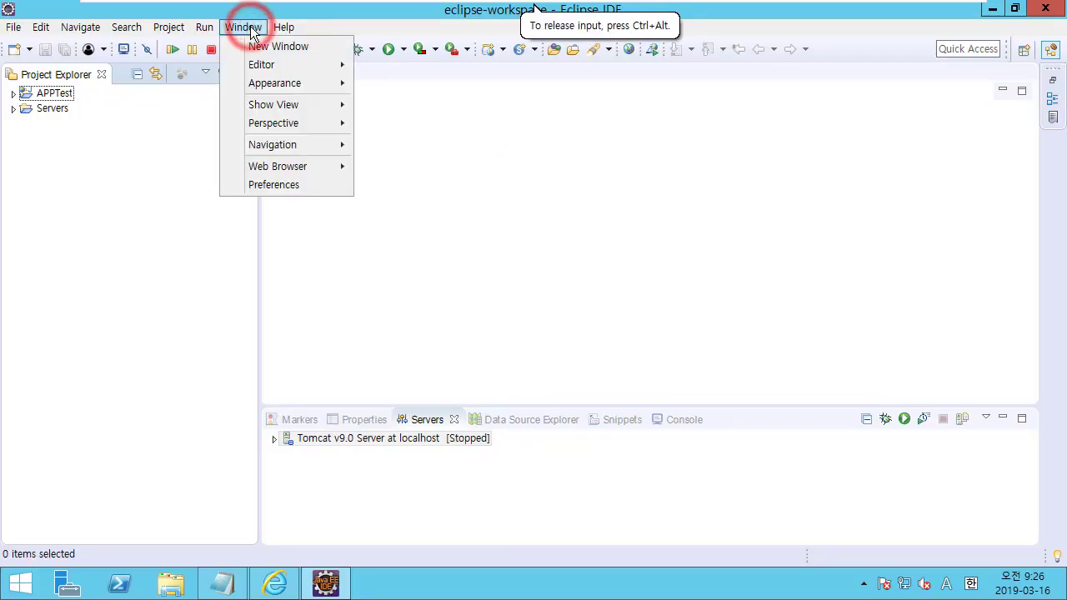
{"action": "left_click", "coordinate": [284, 184]}
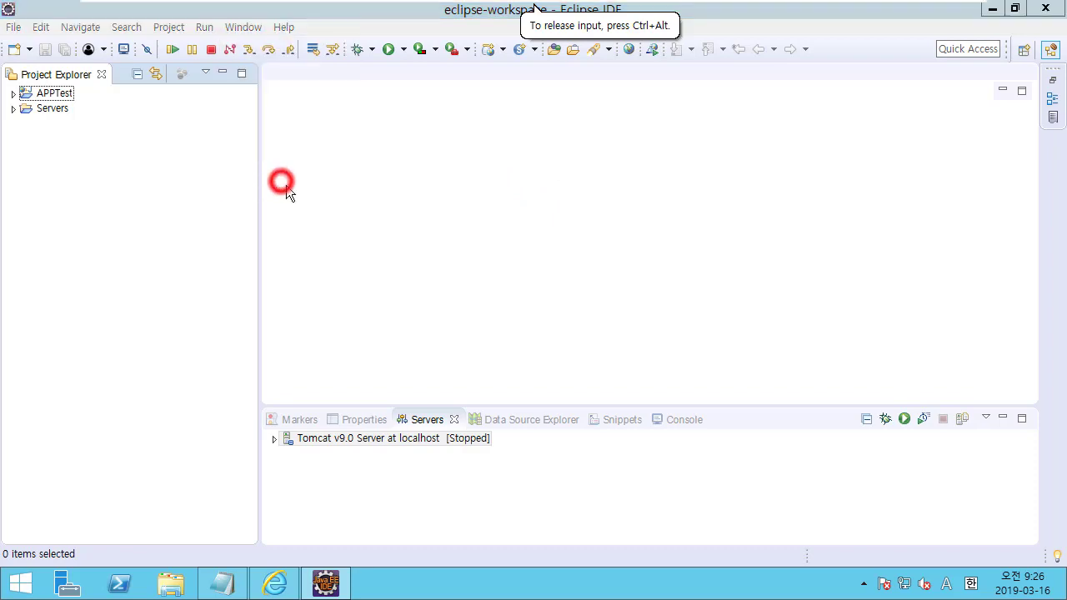
{"action": "left_click", "coordinate": [292, 165]}
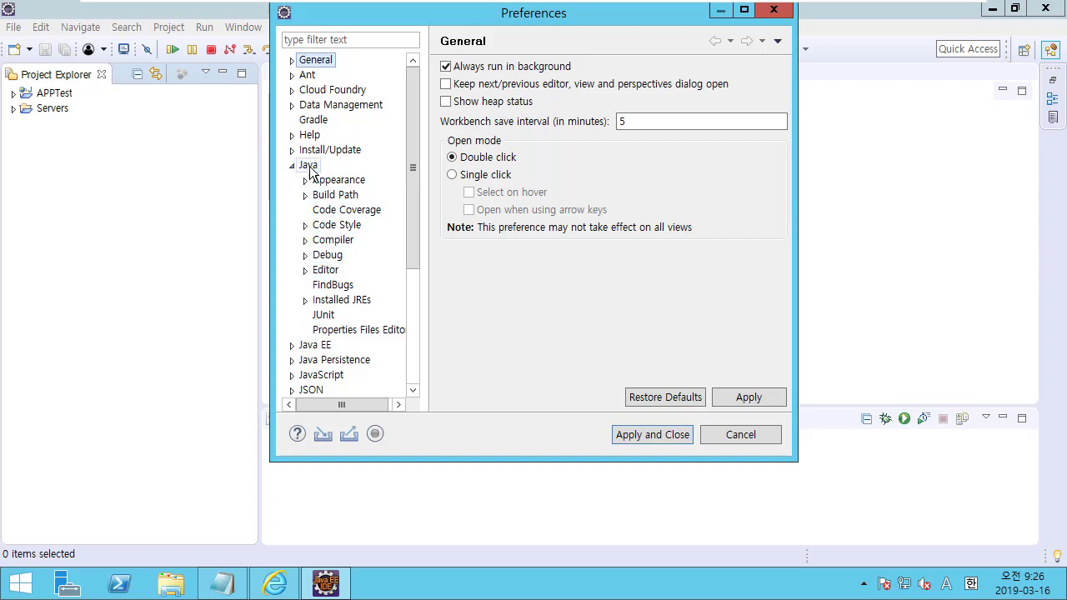
{"action": "left_click", "coordinate": [315, 284]}
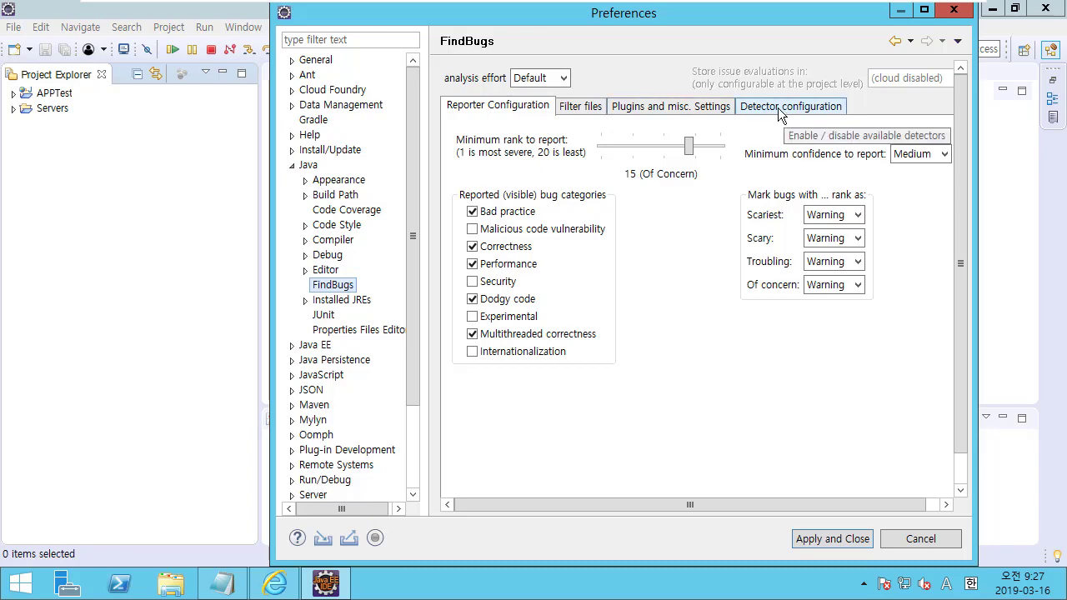
Examine the FindBugs plugin, detector and reporter settings, and close the preferences without changes.
{"action": "left_click", "coordinate": [711, 107]}
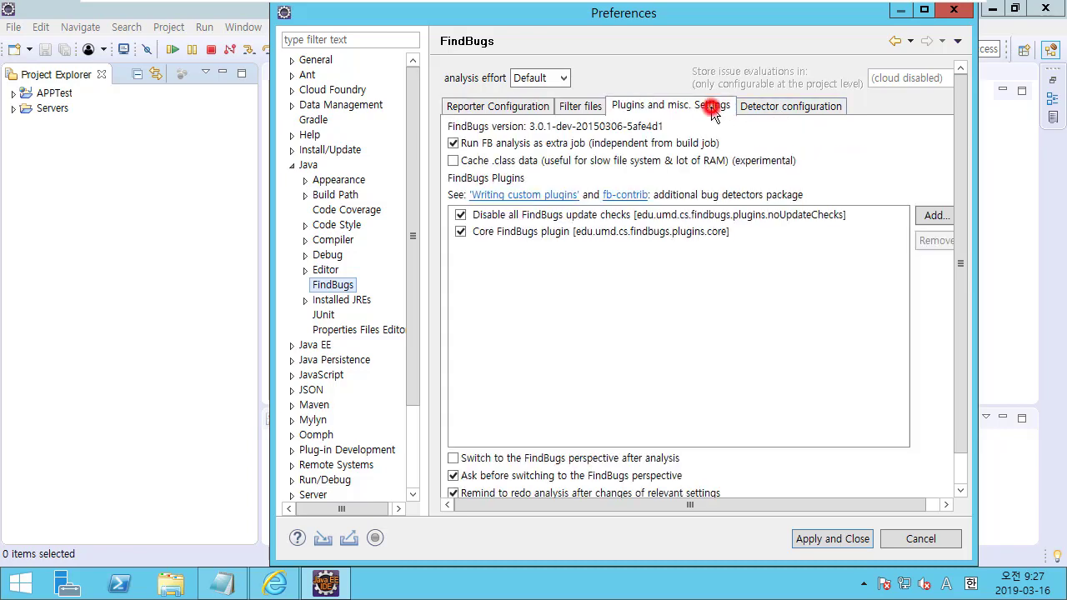
{"action": "left_click", "coordinate": [761, 109]}
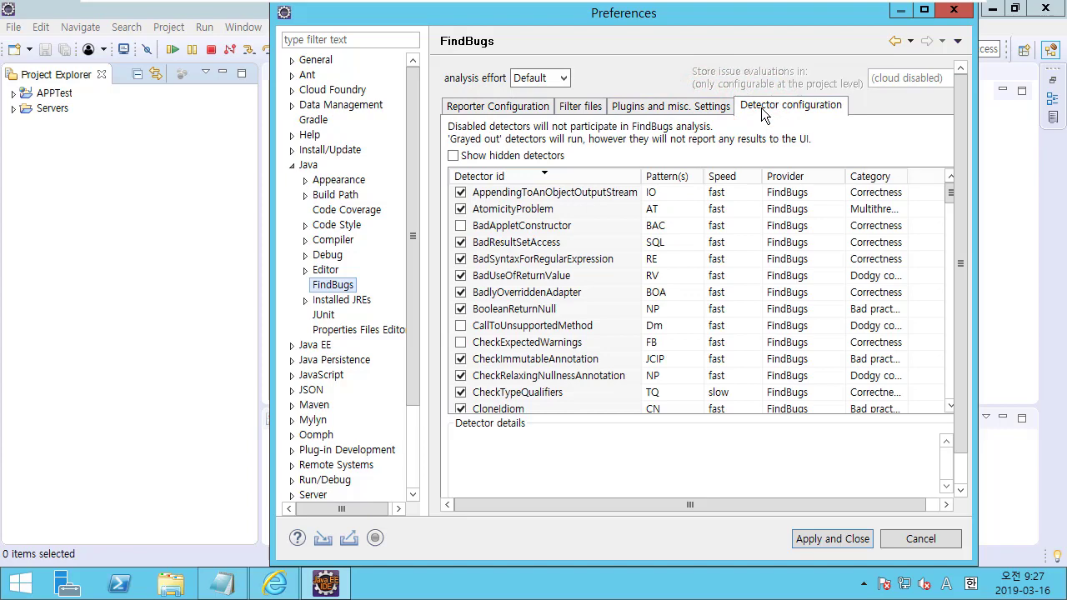
{"action": "left_click", "coordinate": [492, 110]}
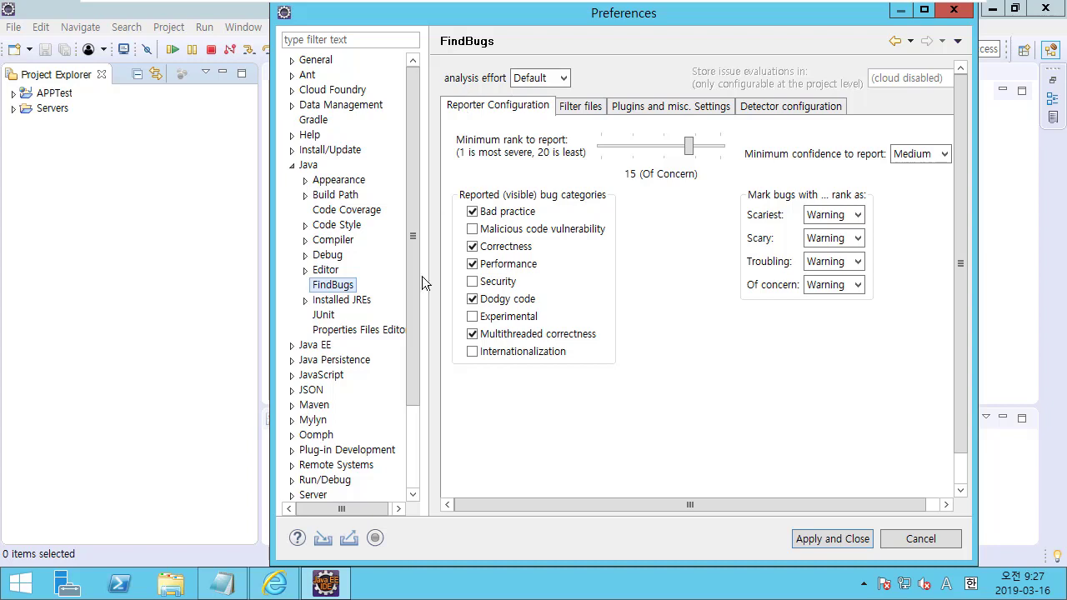
{"action": "left_click", "coordinate": [326, 285]}
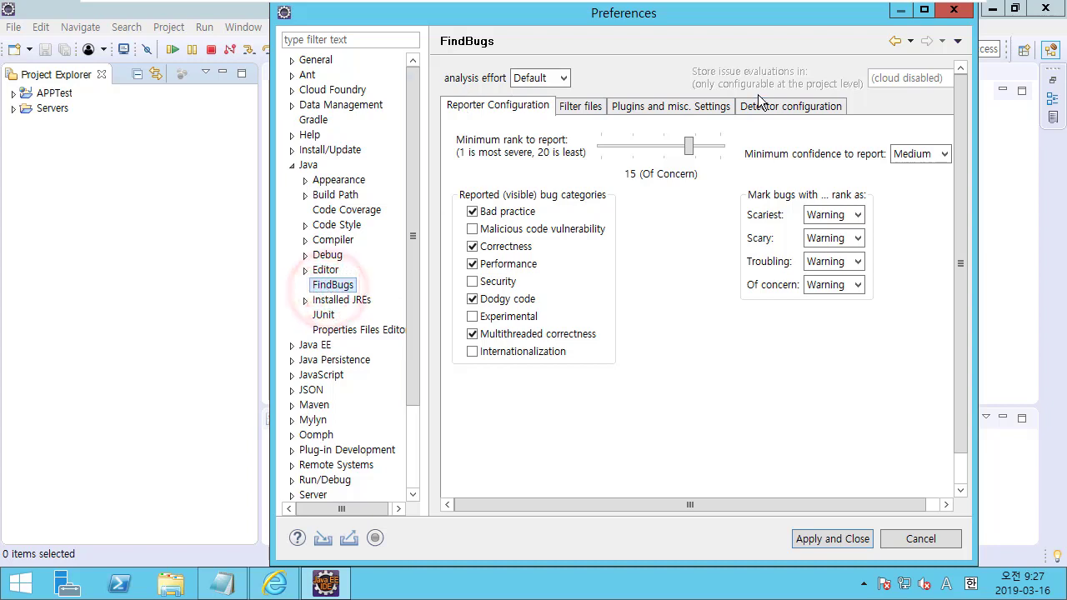
{"action": "left_click", "coordinate": [954, 10]}
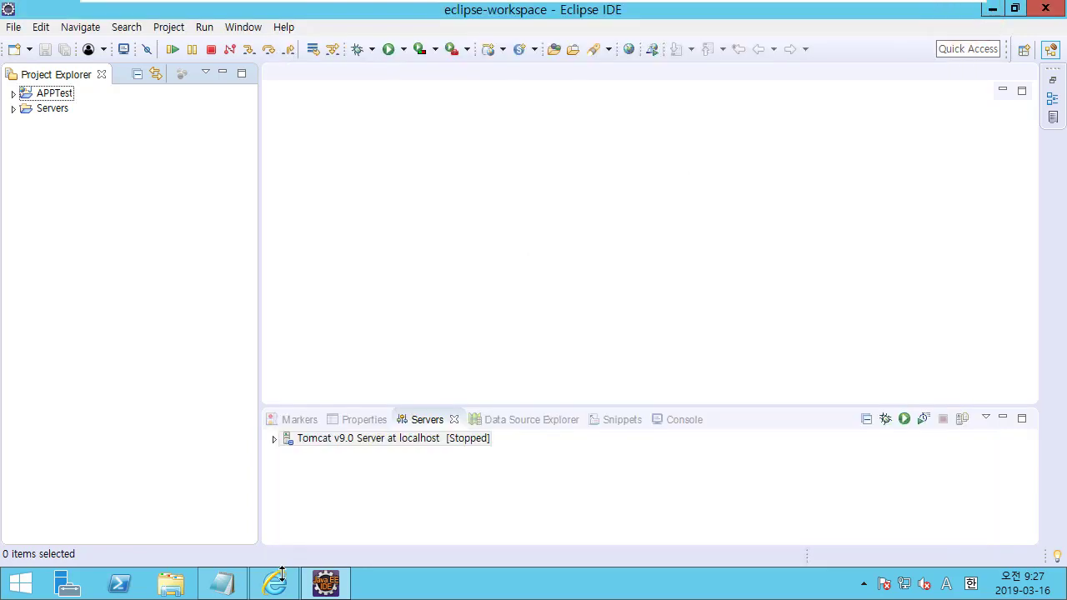
{"action": "left_click", "coordinate": [275, 583]}
{"action": "left_click", "coordinate": [705, 34]}
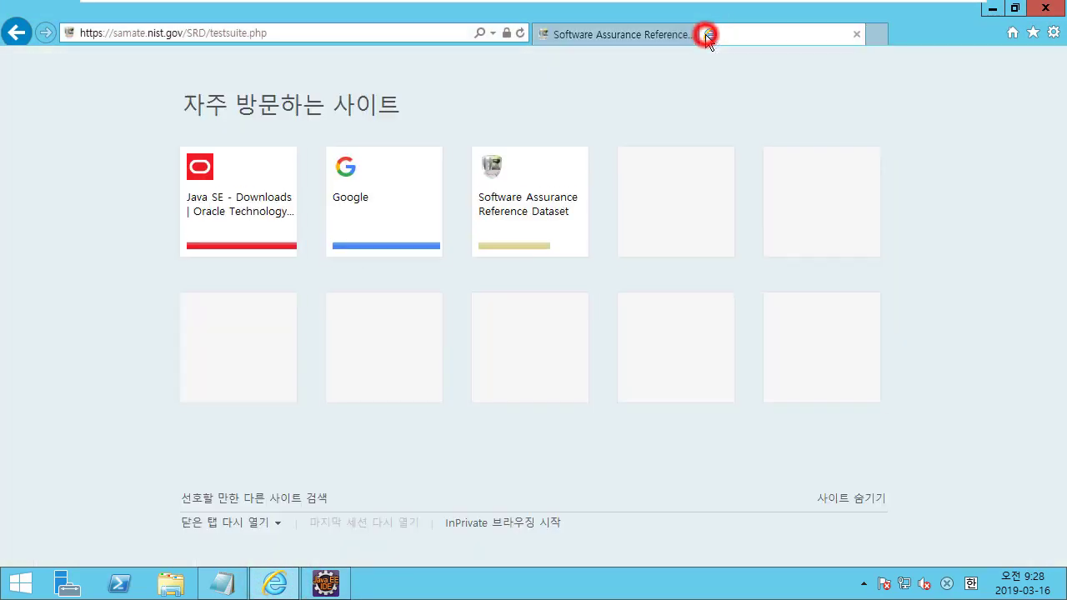
{"action": "type", "text": "www."}
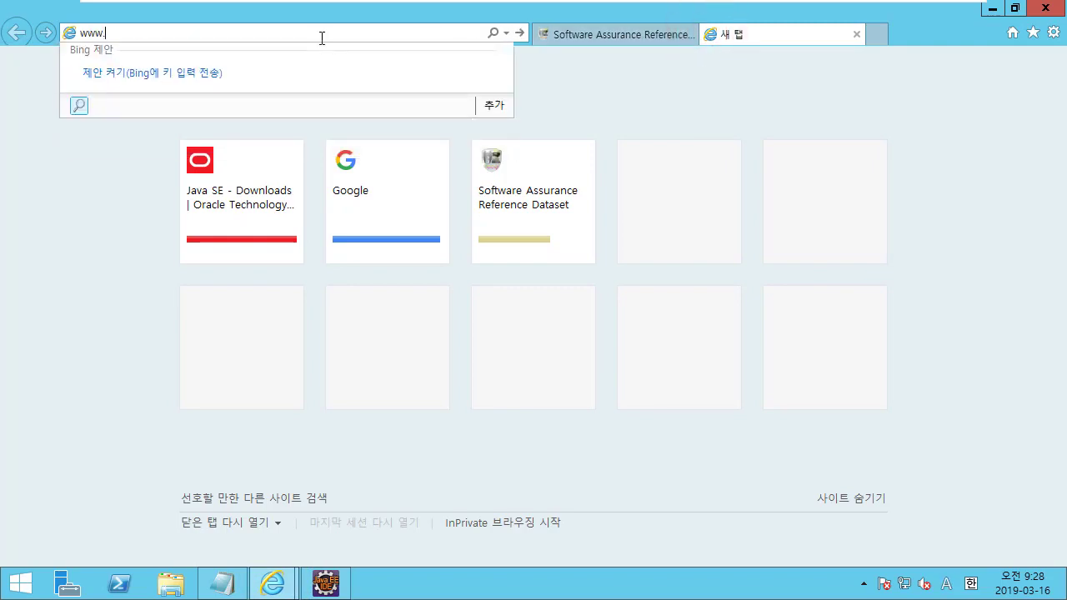
{"action": "type", "text": "google.com/"}
{"action": "key", "text": "Return"}
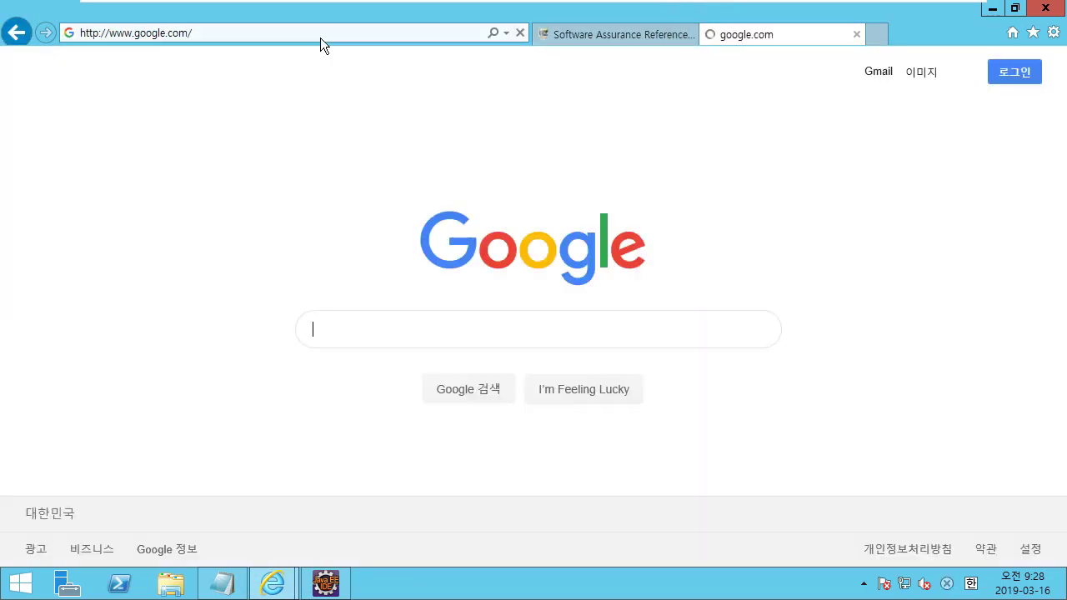
Search Google for findsecuritybugs.
{"action": "left_click", "coordinate": [426, 335]}
{"action": "type", "text": "f"}
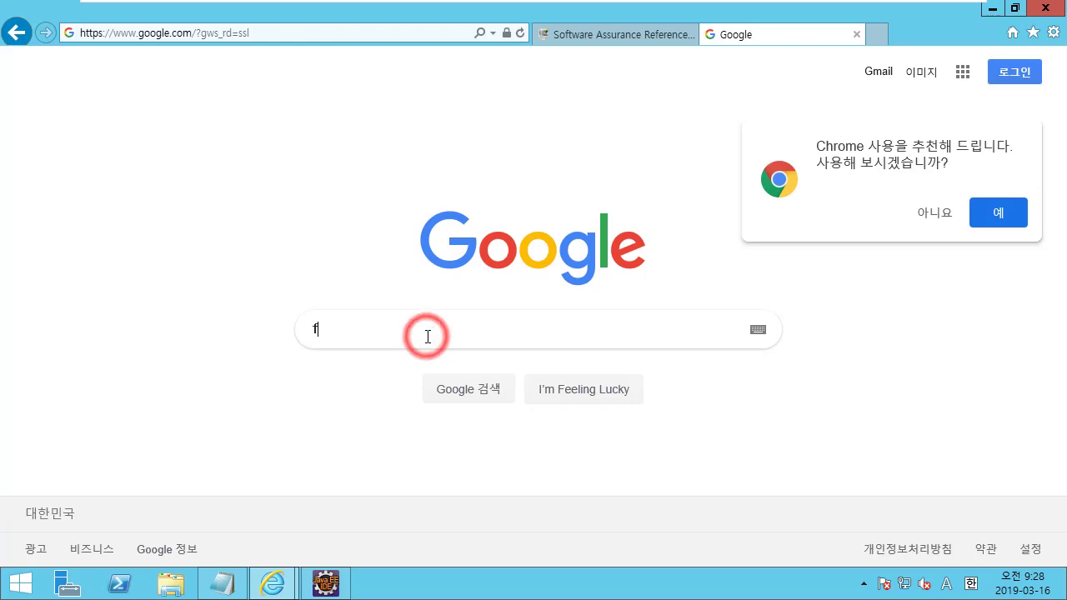
{"action": "type", "text": "indsecurit"}
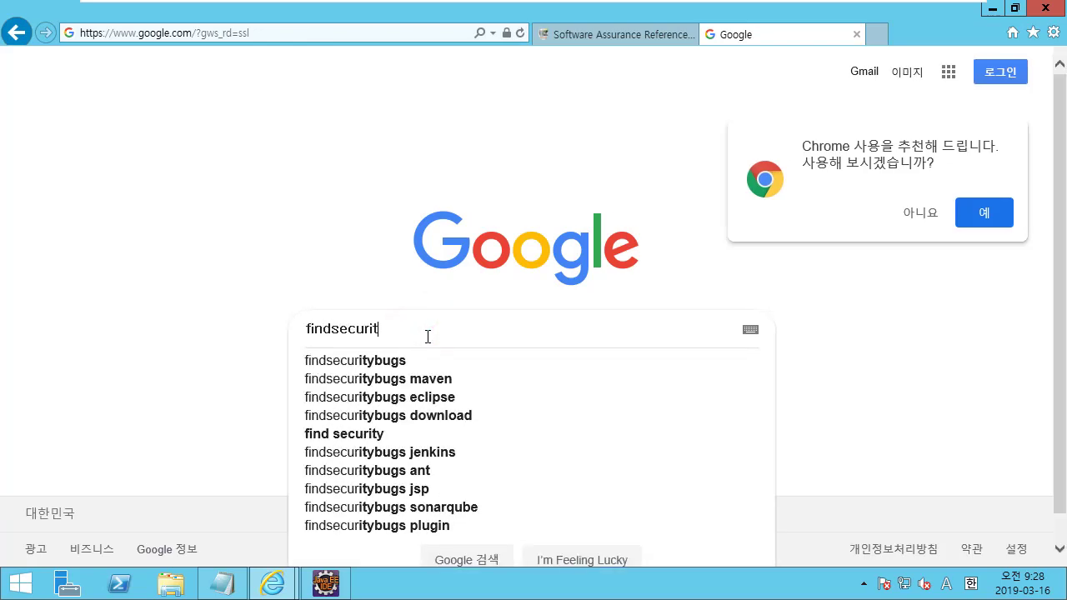
{"action": "type", "text": "y"}
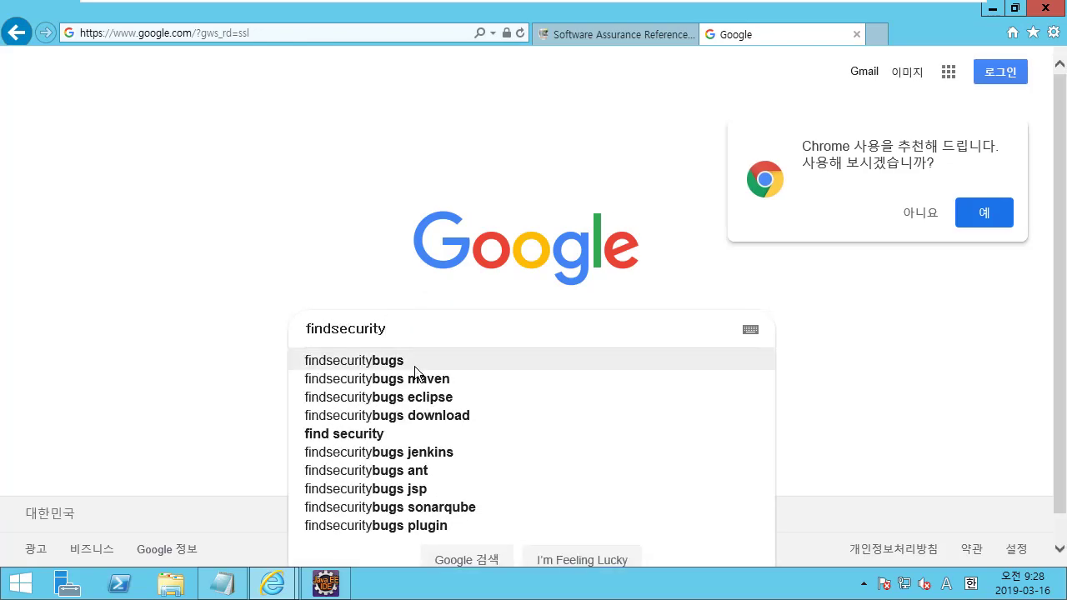
{"action": "left_click", "coordinate": [414, 362]}
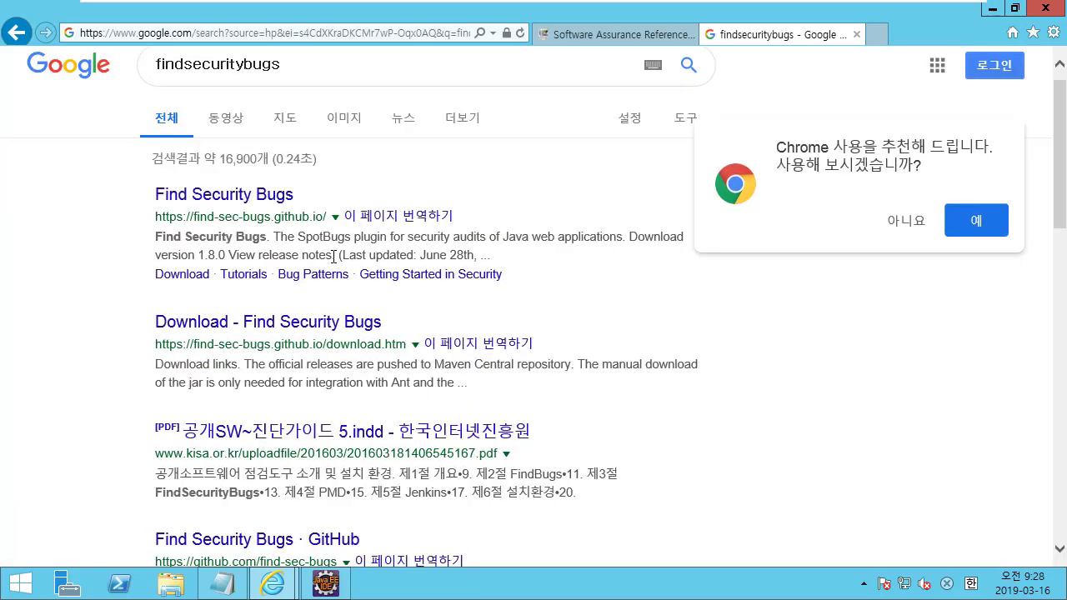
Open the Find Security Bugs site from the search results and go to its download page for version 1.9.0.
{"action": "left_click", "coordinate": [94, 312]}
{"action": "scroll", "coordinate": [94, 314], "scroll_direction": "down", "scroll_amount": 1}
{"action": "scroll", "coordinate": [94, 314], "scroll_direction": "up", "scroll_amount": 1}
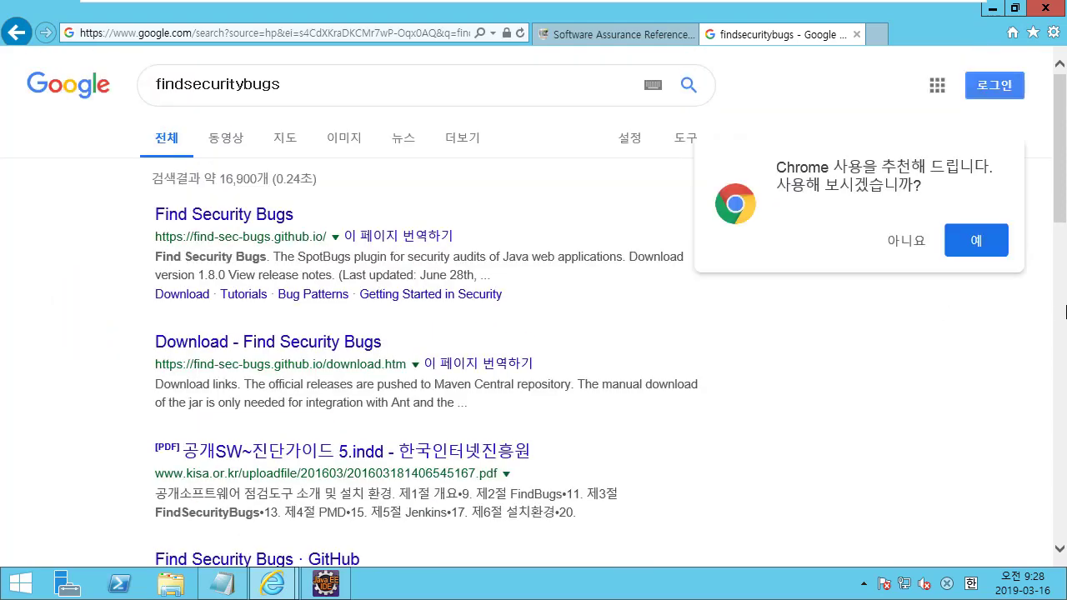
{"action": "left_click", "coordinate": [78, 208]}
{"action": "left_click", "coordinate": [278, 215]}
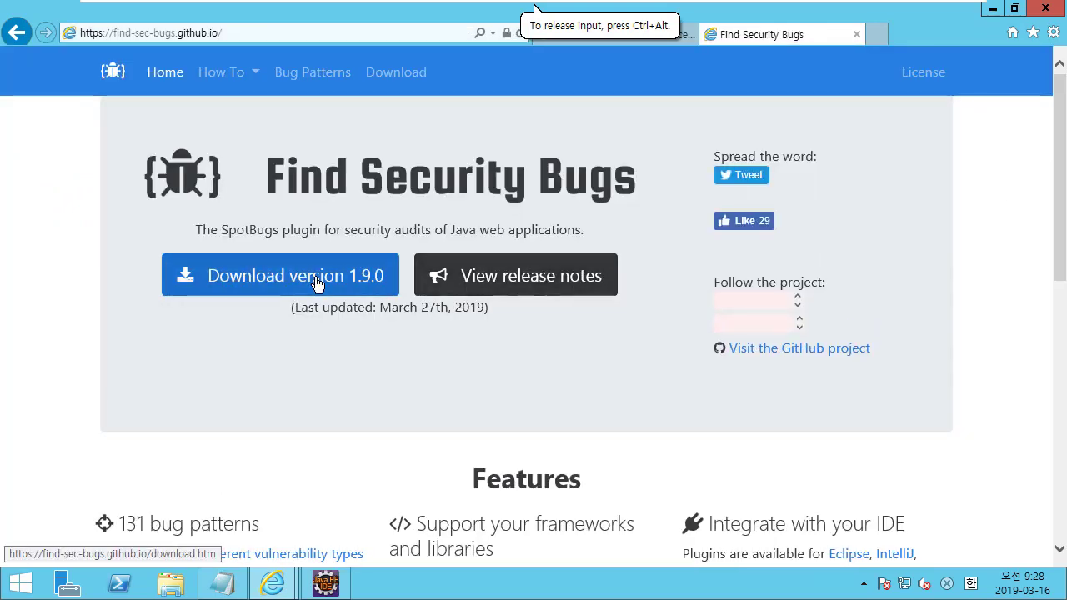
{"action": "left_click", "coordinate": [367, 282]}
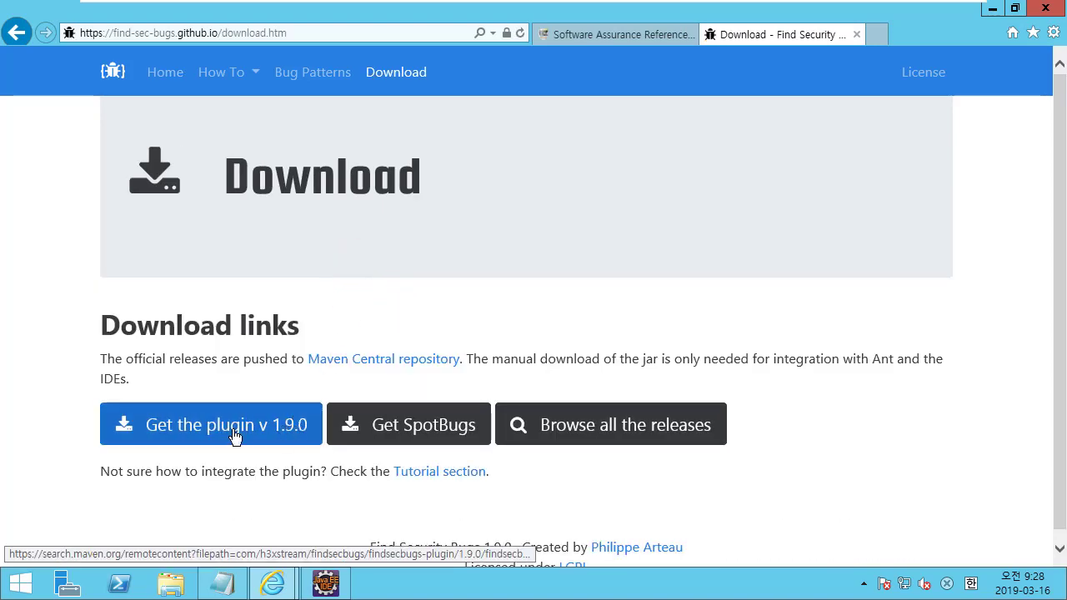
Download the plugin v 1.9.0 file findsecbugs-plugin-1.9.0.jar, save it, and open its download folder.
{"action": "left_click", "coordinate": [288, 430]}
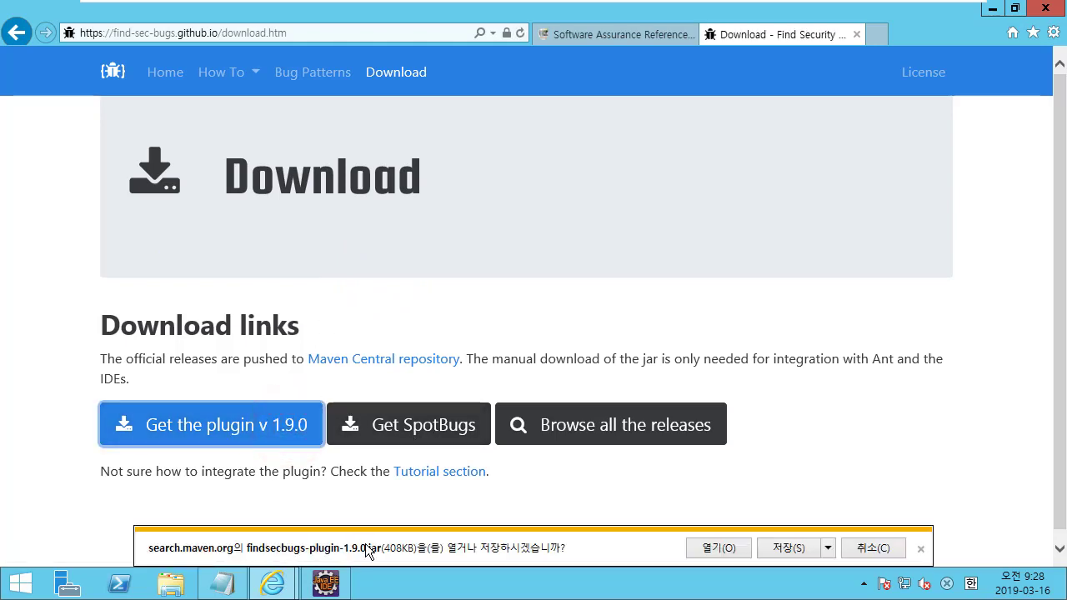
{"action": "left_click", "coordinate": [777, 551]}
{"action": "left_click", "coordinate": [766, 547]}
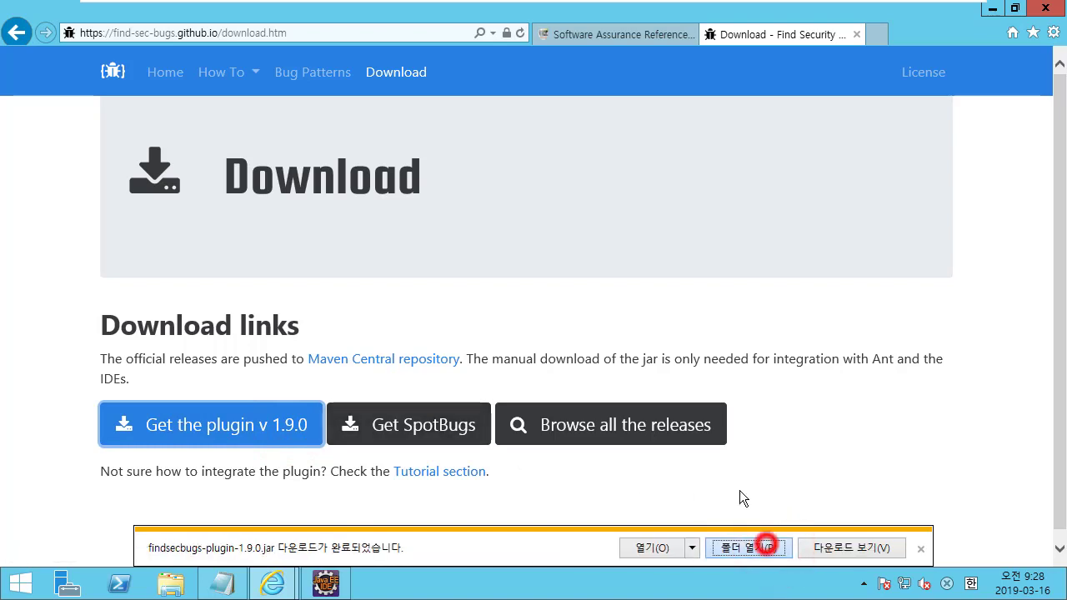
Look over the downloaded findsecbugs-plugin-1.9.0.jar in the download folder.
{"action": "left_click", "coordinate": [445, 238]}
{"action": "left_click", "coordinate": [325, 189]}
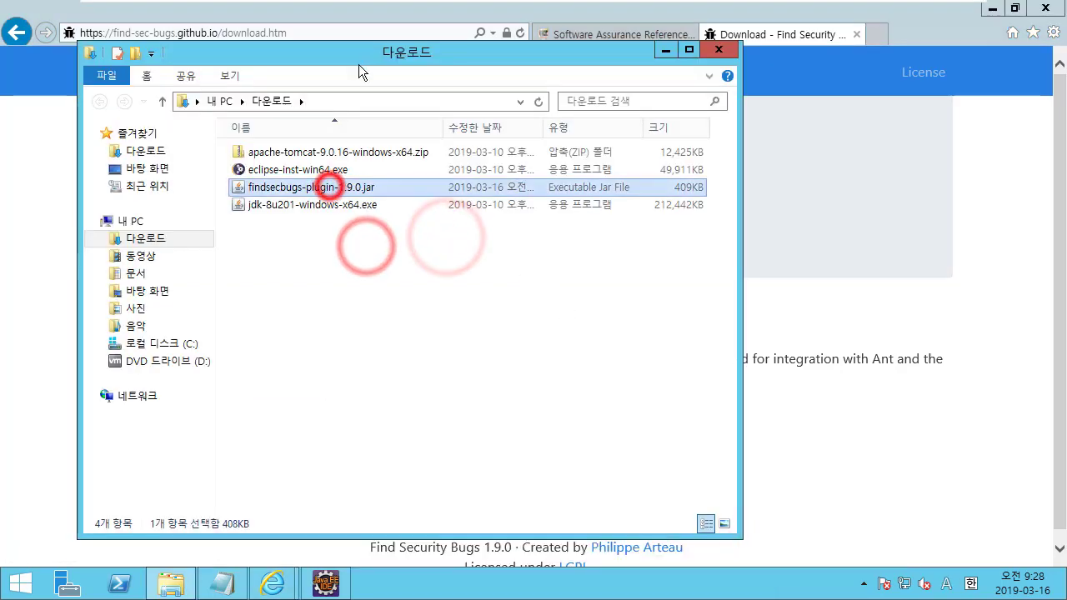
{"action": "left_click_drag", "start_coordinate": [356, 55], "coordinate": [821, 80]}
{"action": "left_click", "coordinate": [786, 293]}
{"action": "left_click", "coordinate": [784, 214]}
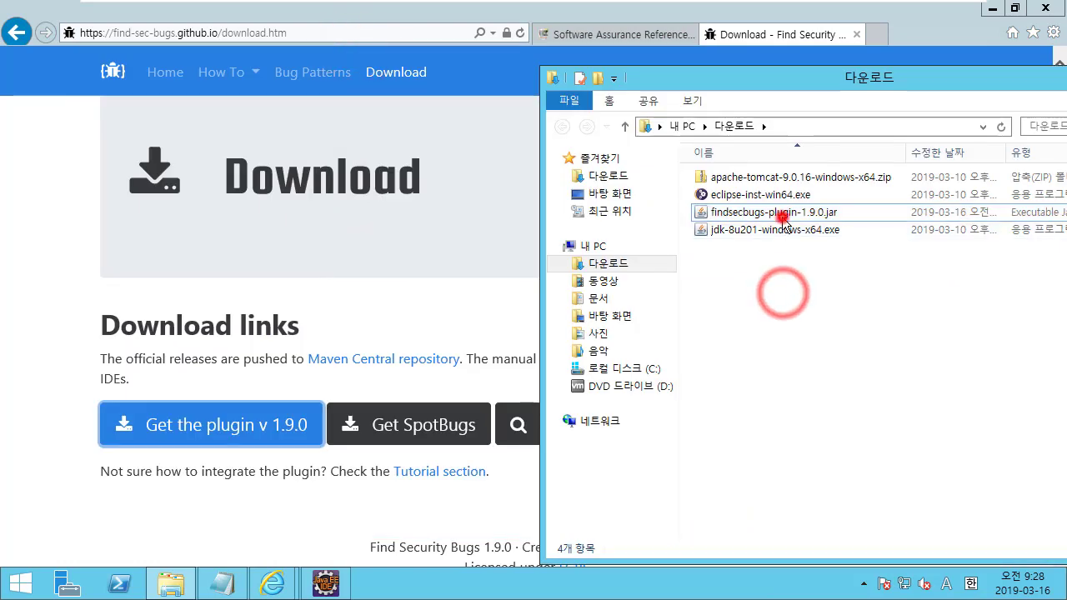
{"action": "left_click", "coordinate": [784, 262]}
{"action": "left_click", "coordinate": [773, 215]}
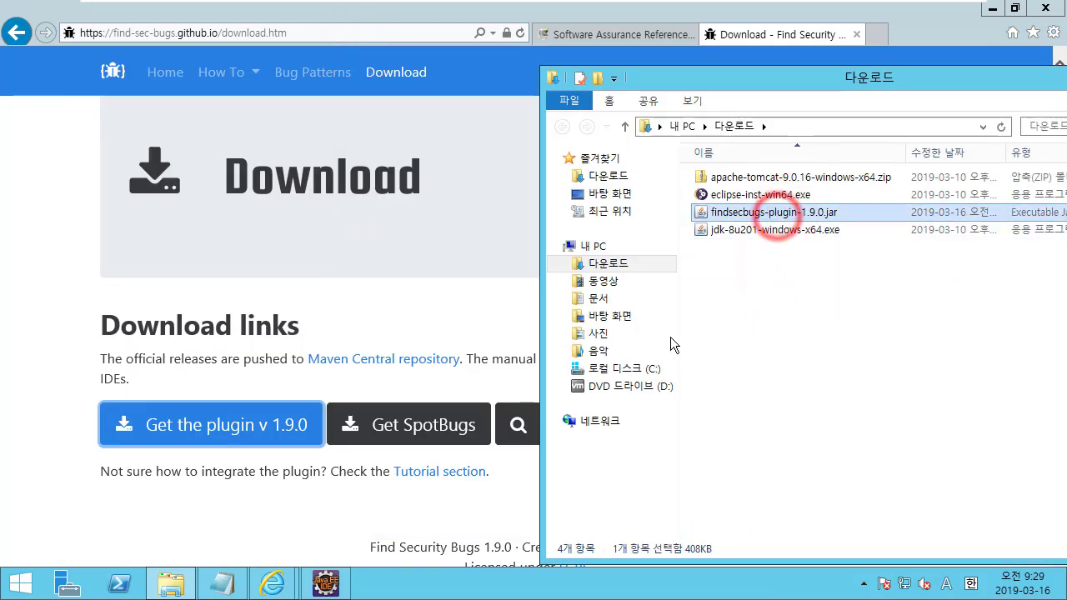
{"action": "left_click", "coordinate": [767, 351]}
{"action": "left_click", "coordinate": [756, 212]}
{"action": "left_click", "coordinate": [760, 275]}
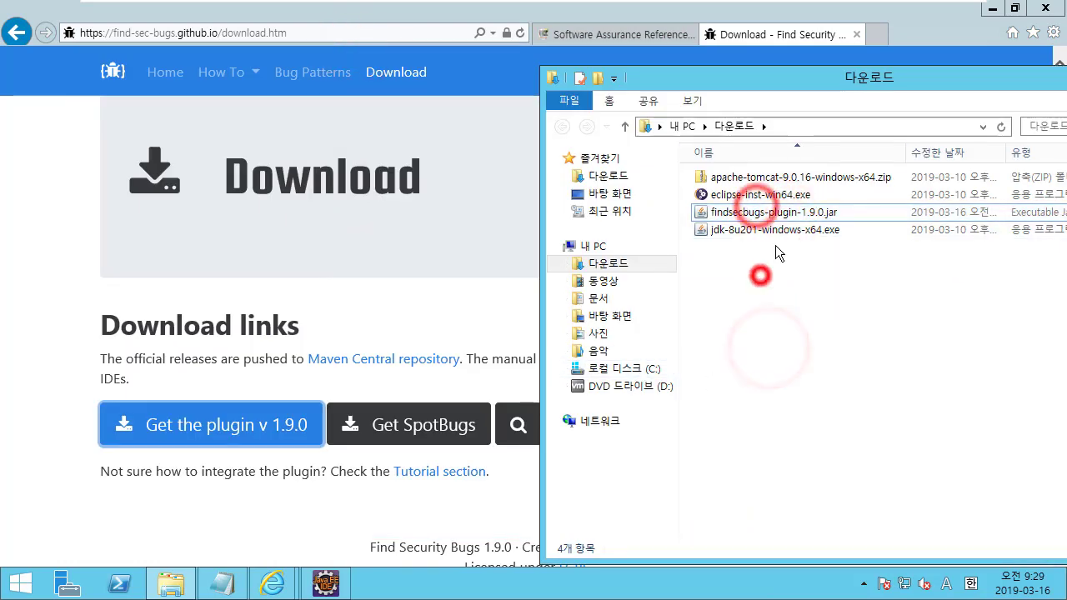
{"action": "left_click", "coordinate": [817, 123]}
{"action": "left_click", "coordinate": [831, 313]}
{"action": "left_click", "coordinate": [771, 214]}
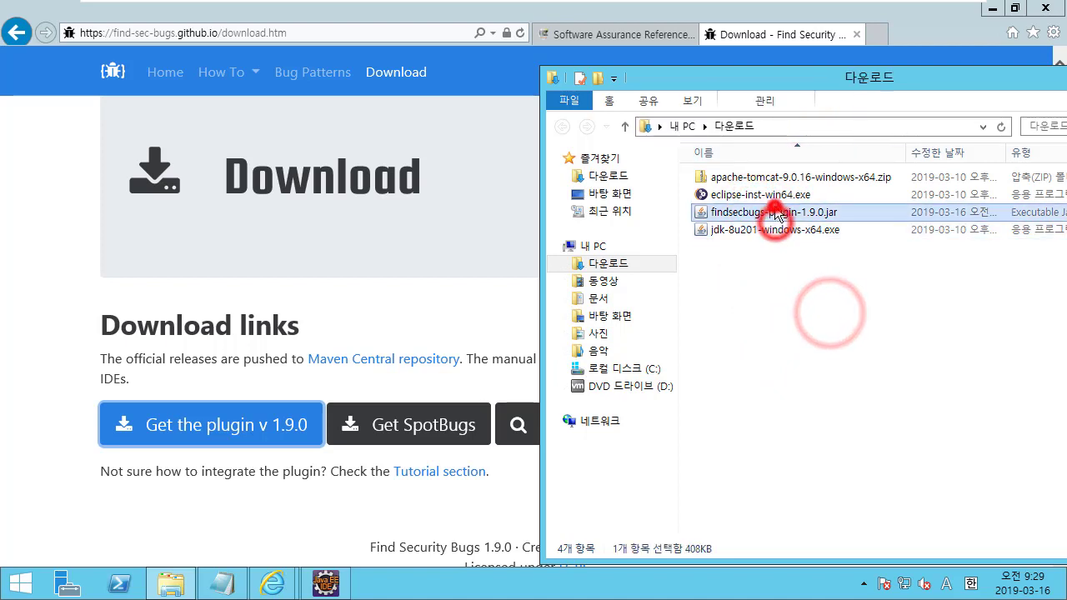
{"action": "left_click", "coordinate": [776, 272]}
{"action": "left_click", "coordinate": [759, 194]}
{"action": "left_click", "coordinate": [774, 213]}
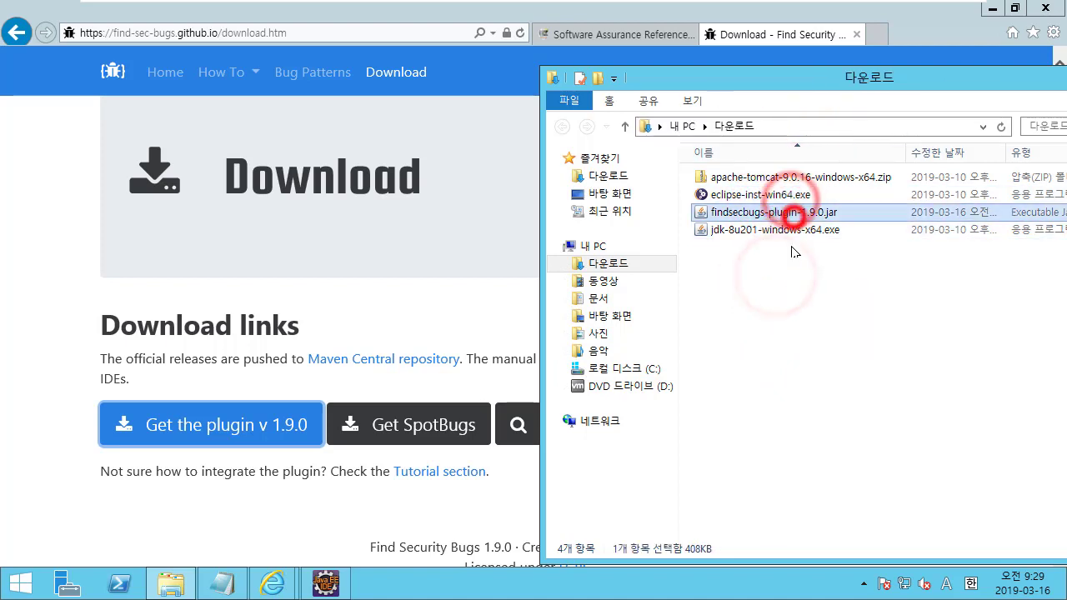
{"action": "left_click", "coordinate": [787, 271]}
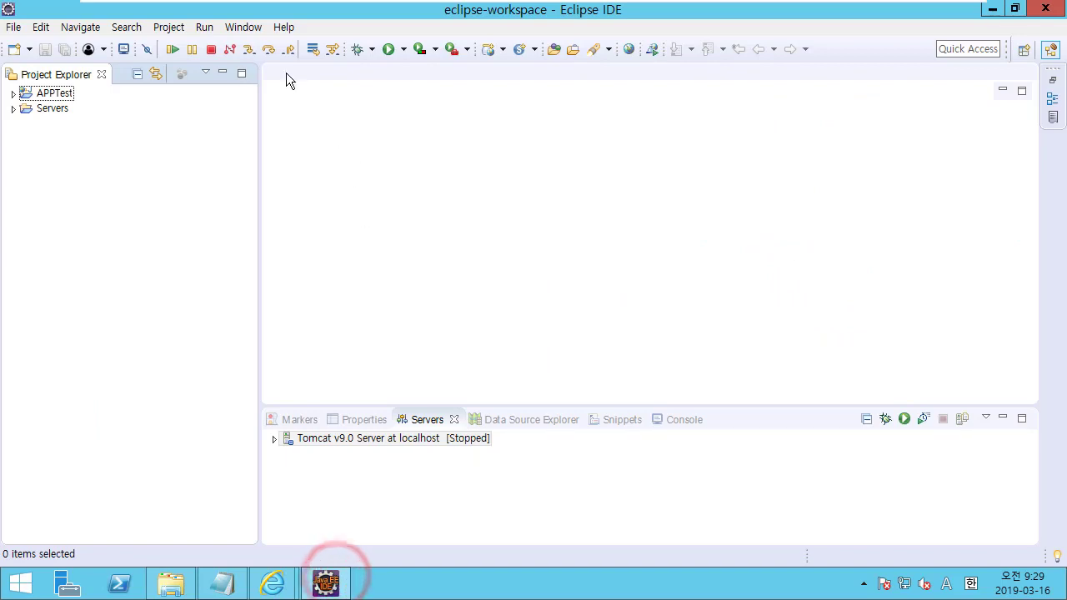
Switch to Eclipse, add findsecbugs-plugin-1.9.0.jar from the Downloads folder as a plugin in the FindBugs preferences, and apply the change.
{"action": "left_click", "coordinate": [243, 26]}
{"action": "left_click", "coordinate": [295, 186]}
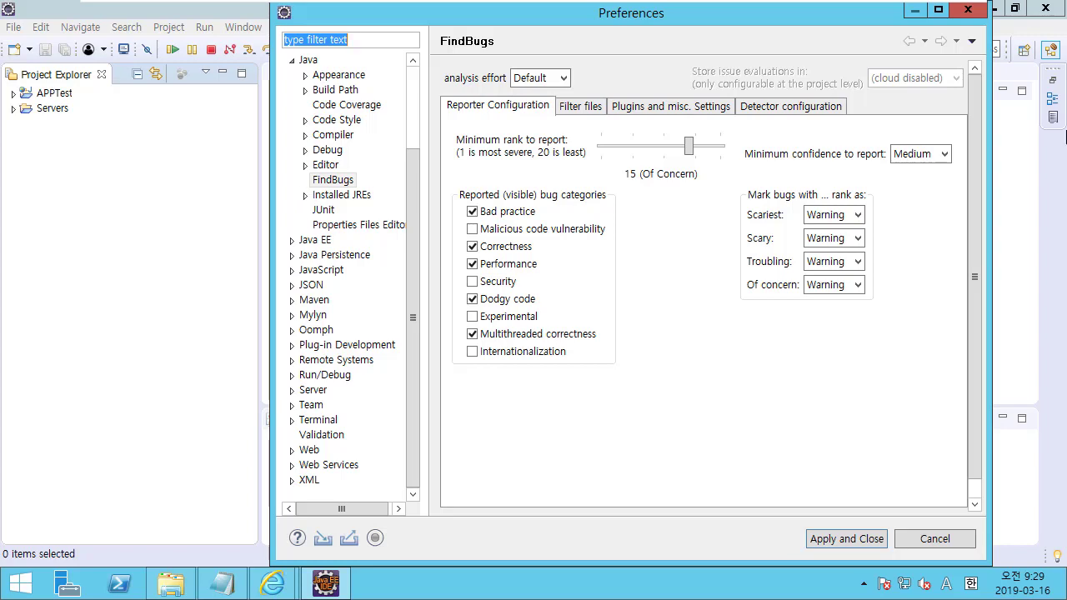
{"action": "left_click", "coordinate": [706, 108]}
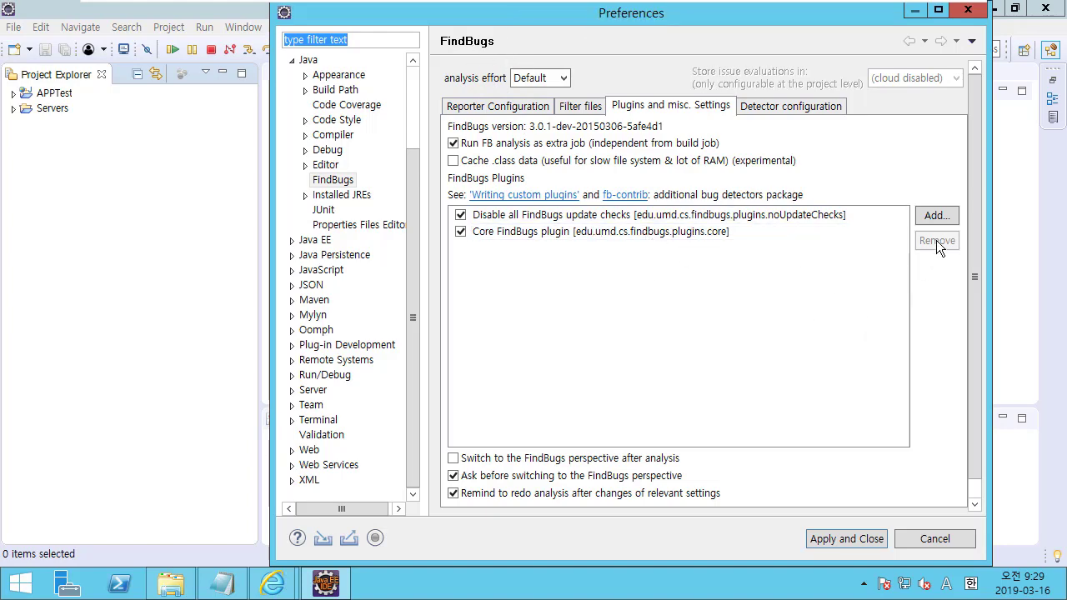
{"action": "left_click", "coordinate": [936, 215]}
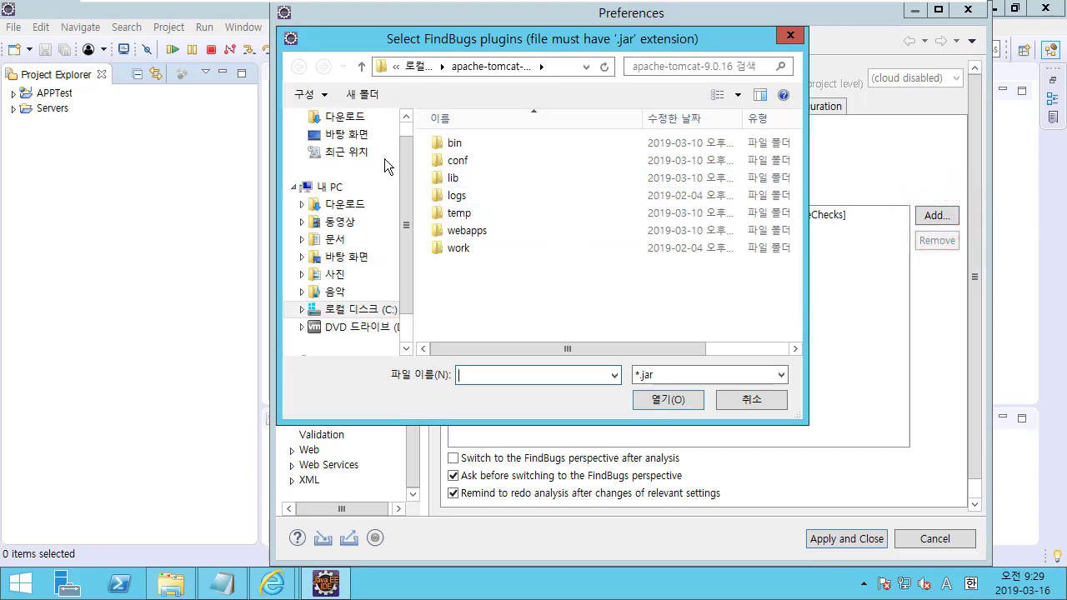
{"action": "left_click", "coordinate": [363, 119]}
{"action": "double_click", "coordinate": [503, 150]}
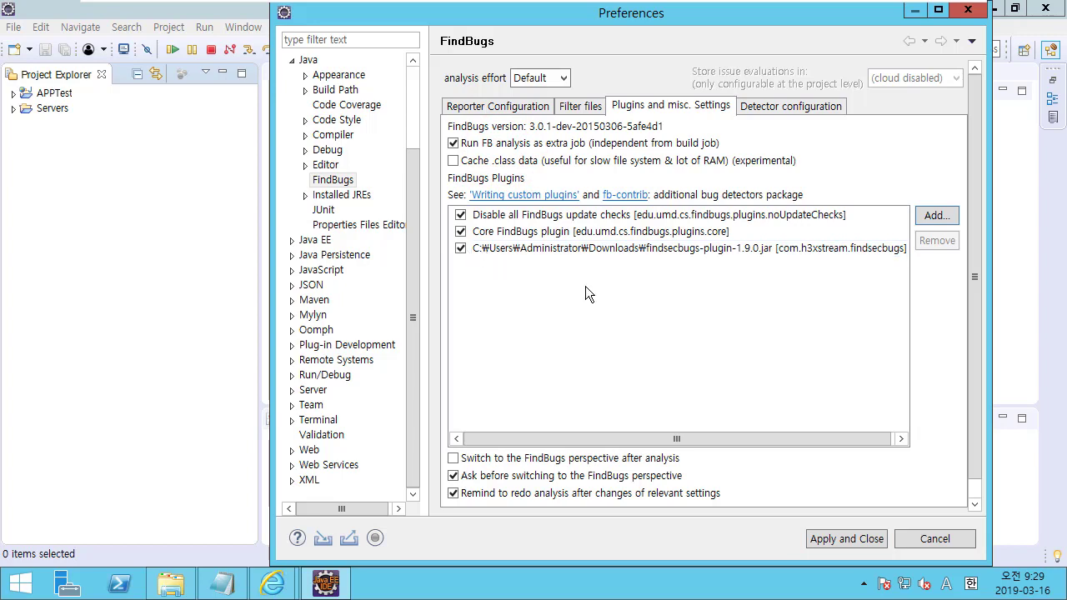
{"action": "left_click", "coordinate": [860, 538]}
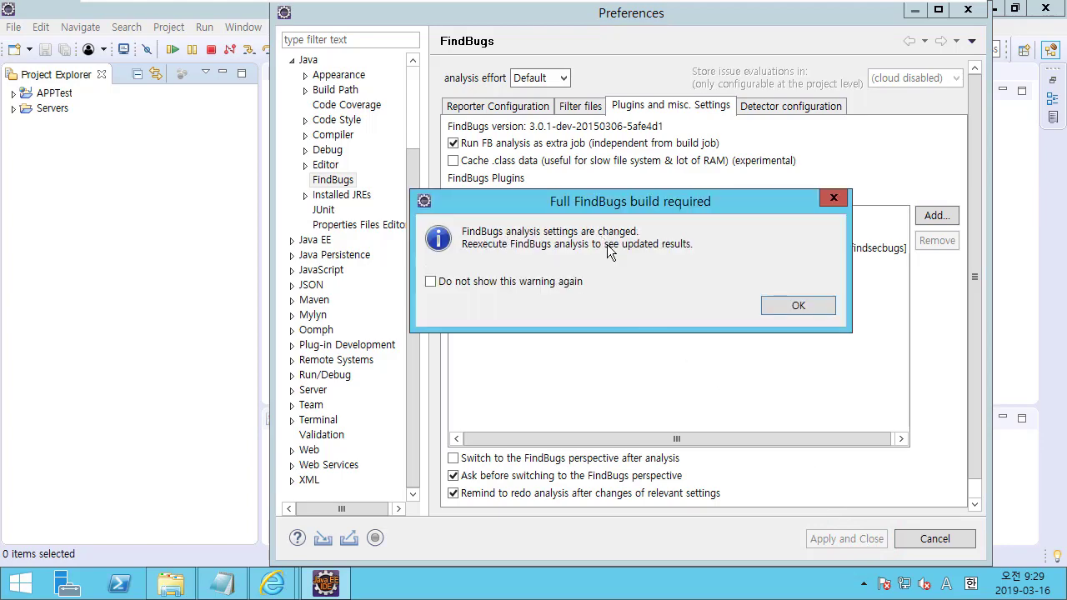
{"action": "left_click", "coordinate": [806, 314]}
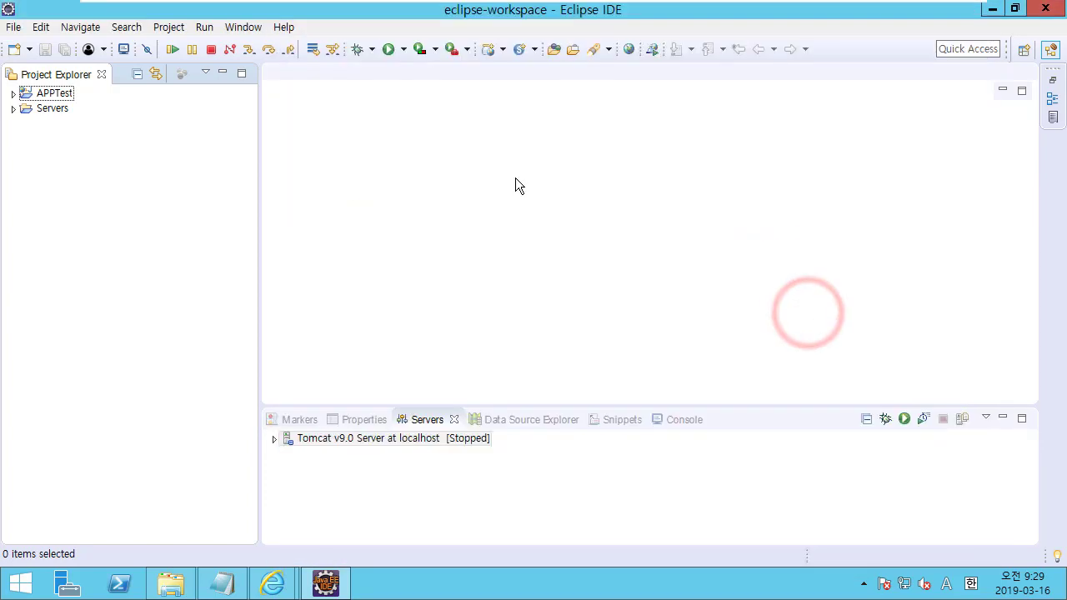
Reopen the FindBugs preferences and bring up the detector configuration list.
{"action": "left_click", "coordinate": [393, 132]}
{"action": "left_click", "coordinate": [241, 27]}
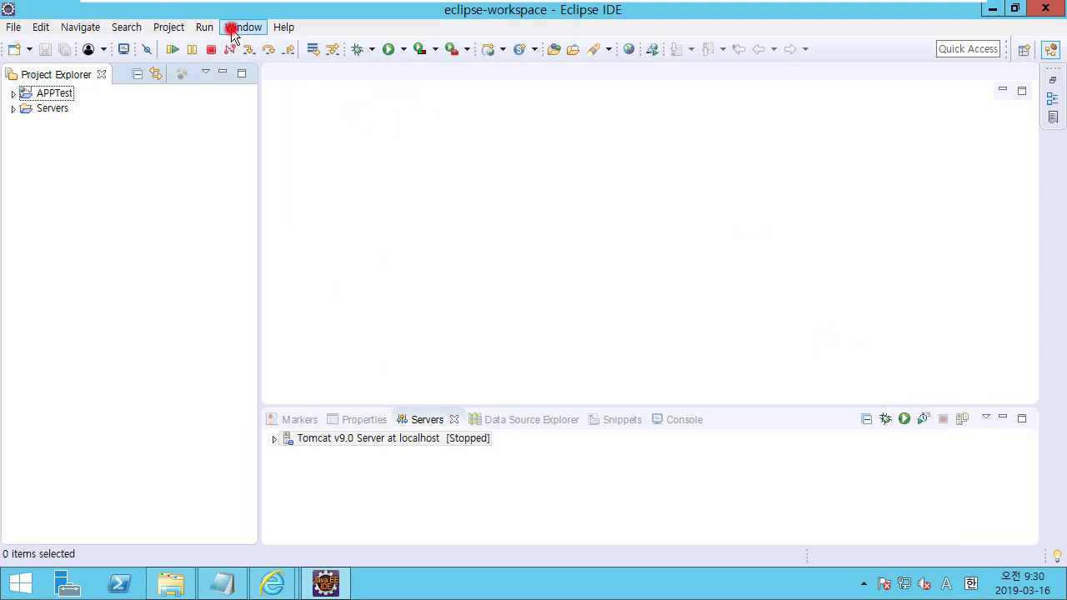
{"action": "left_click", "coordinate": [287, 183]}
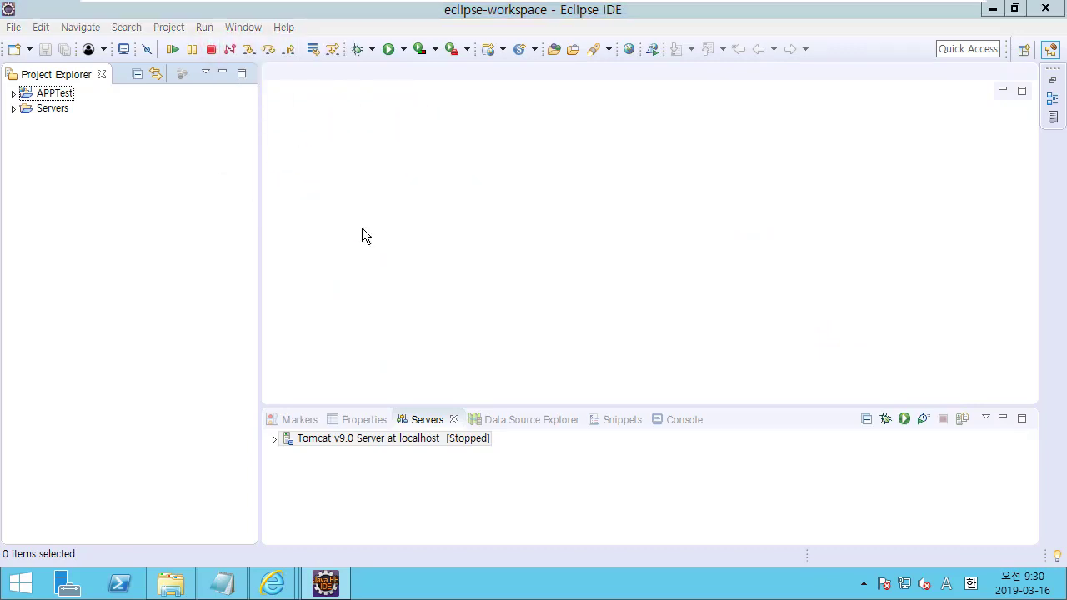
{"action": "left_click", "coordinate": [343, 180]}
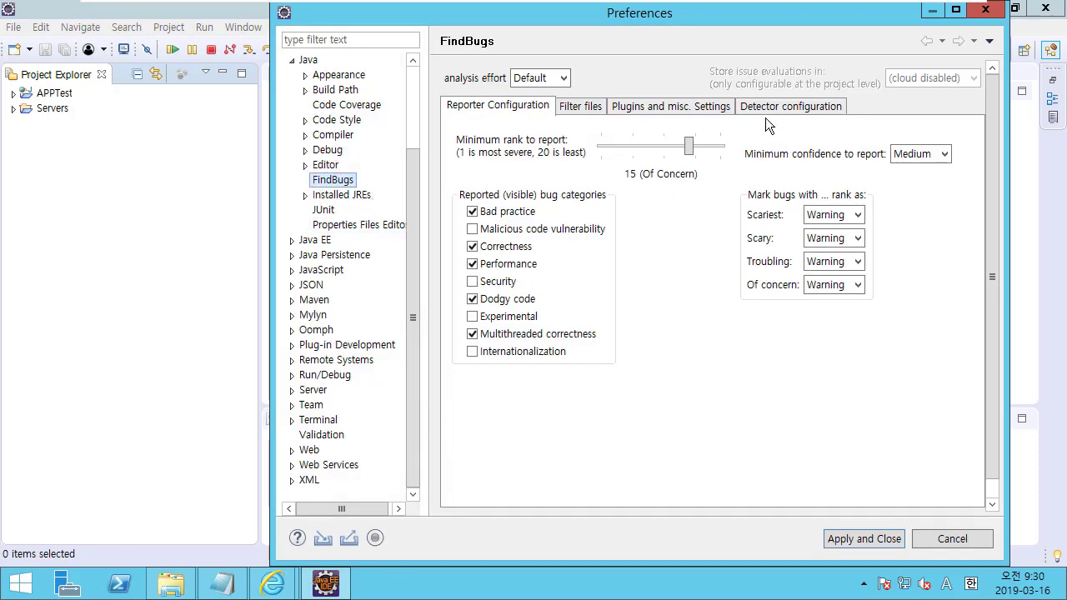
{"action": "left_click", "coordinate": [583, 106]}
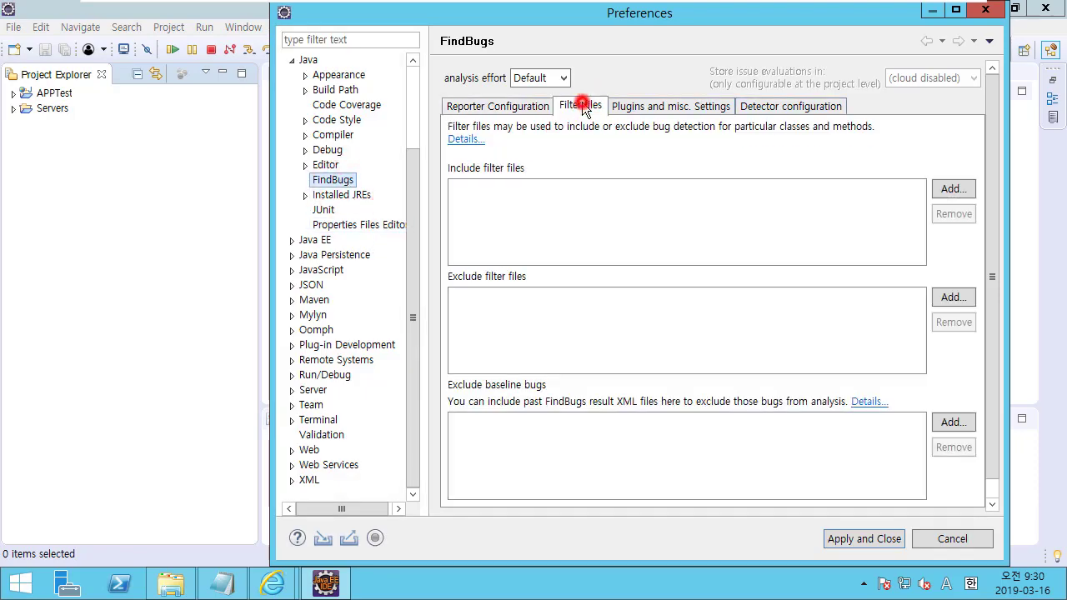
{"action": "left_click", "coordinate": [792, 106]}
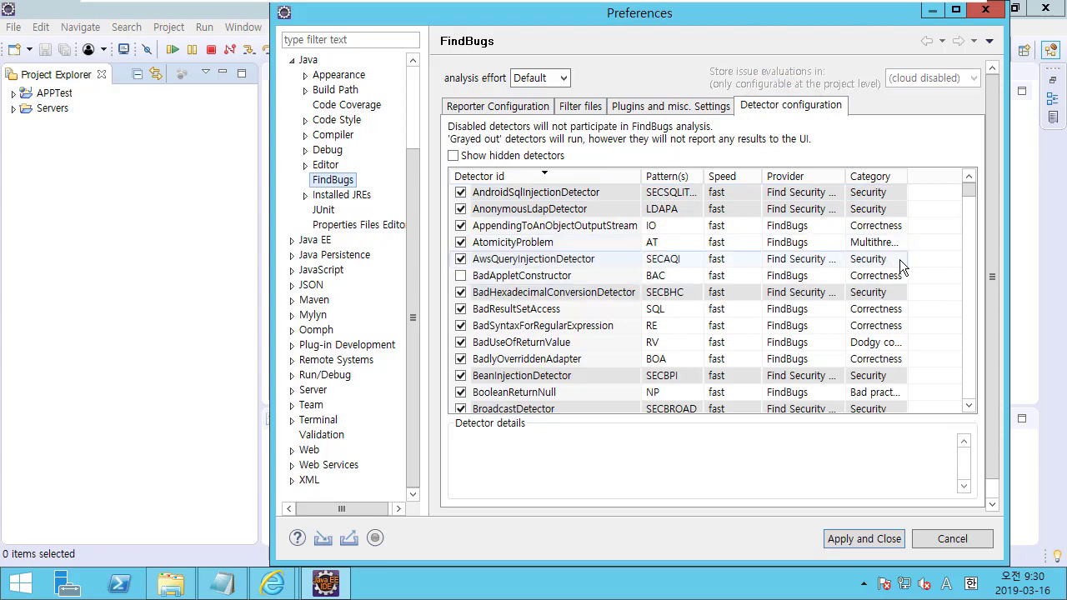
{"action": "mouse_move", "coordinate": [966, 190]}
{"action": "left_mouse_down"}
{"action": "mouse_move", "coordinate": [968, 265]}
{"action": "mouse_move", "coordinate": [971, 185]}
{"action": "left_mouse_up"}
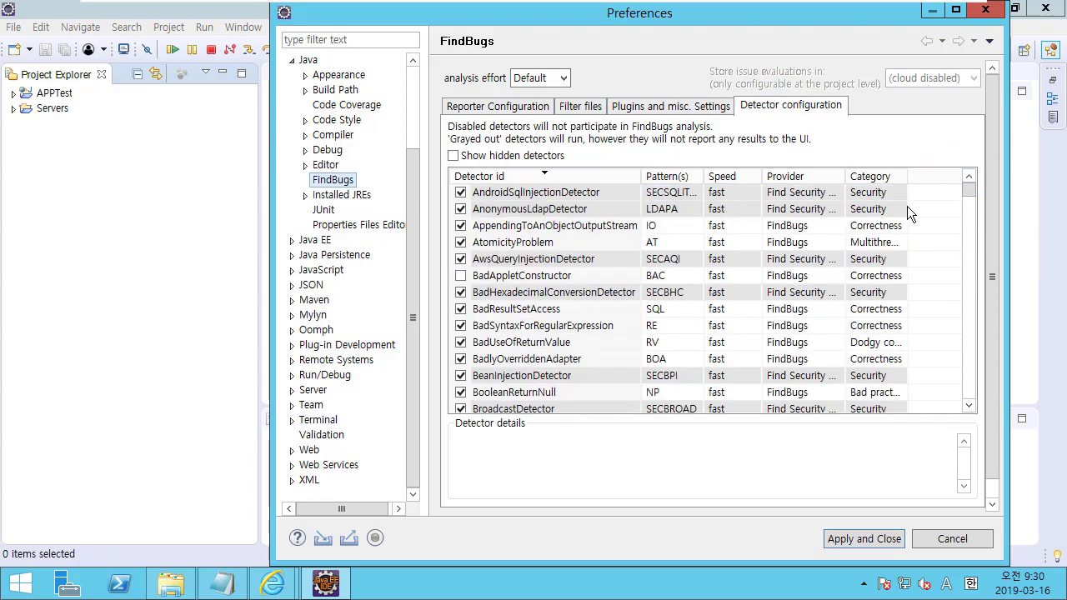
Sort the FindBugs detector list by category in descending order to bring the Security detectors together.
{"action": "left_click", "coordinate": [850, 191]}
{"action": "left_click", "coordinate": [858, 209]}
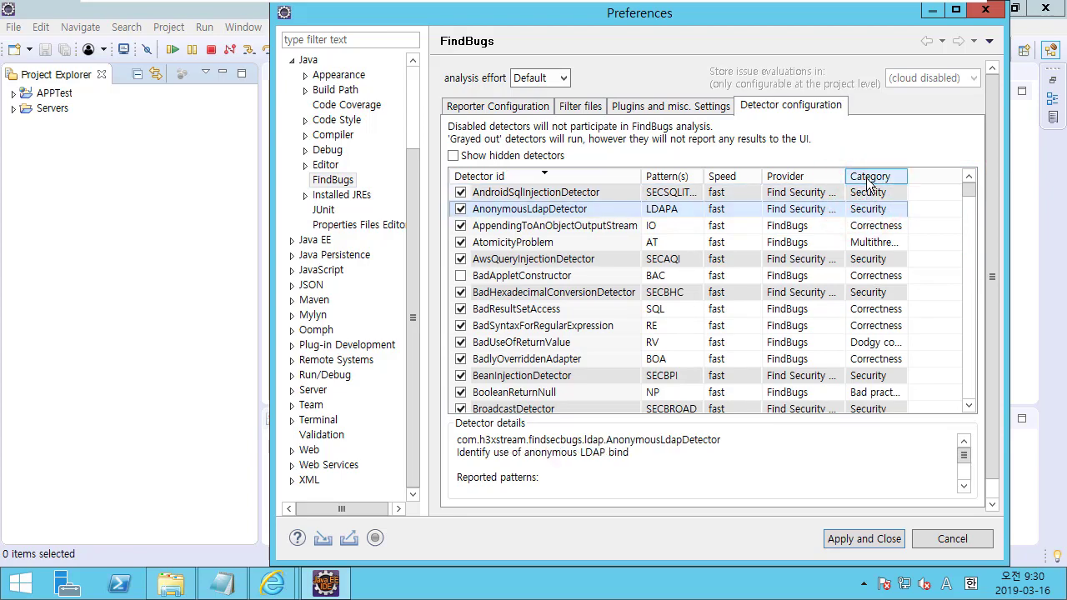
{"action": "left_click", "coordinate": [866, 177]}
{"action": "left_click", "coordinate": [869, 177]}
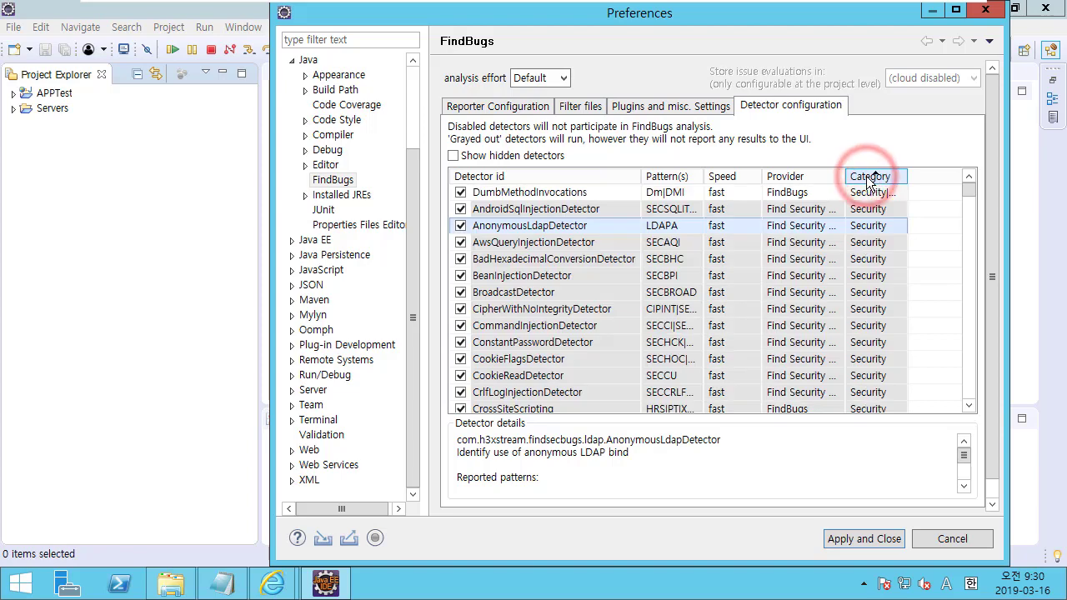
{"action": "left_click", "coordinate": [869, 194]}
{"action": "left_click", "coordinate": [872, 210]}
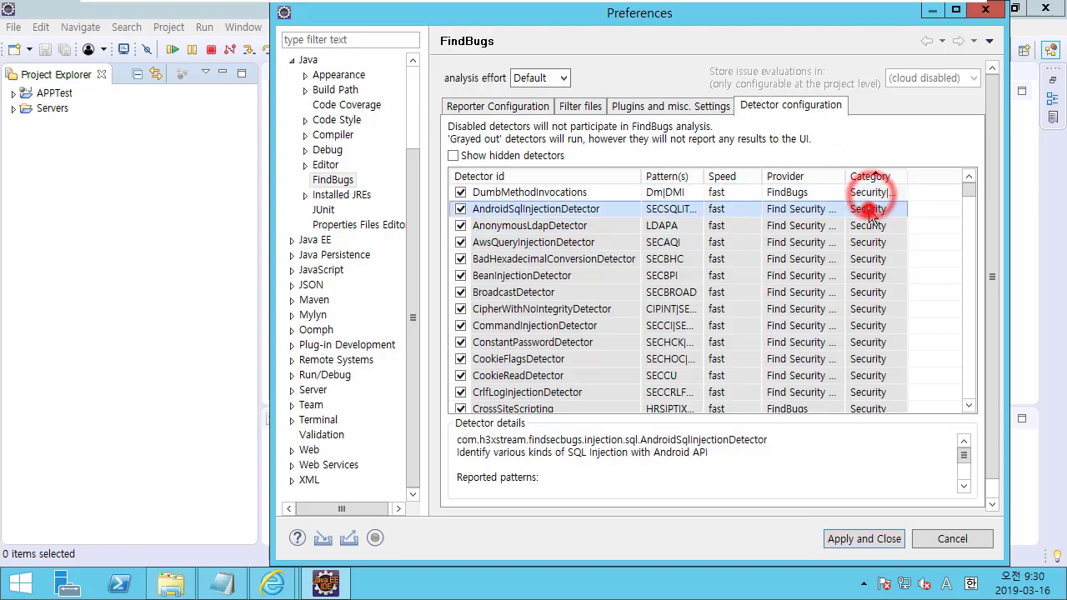
{"action": "left_click", "coordinate": [869, 241]}
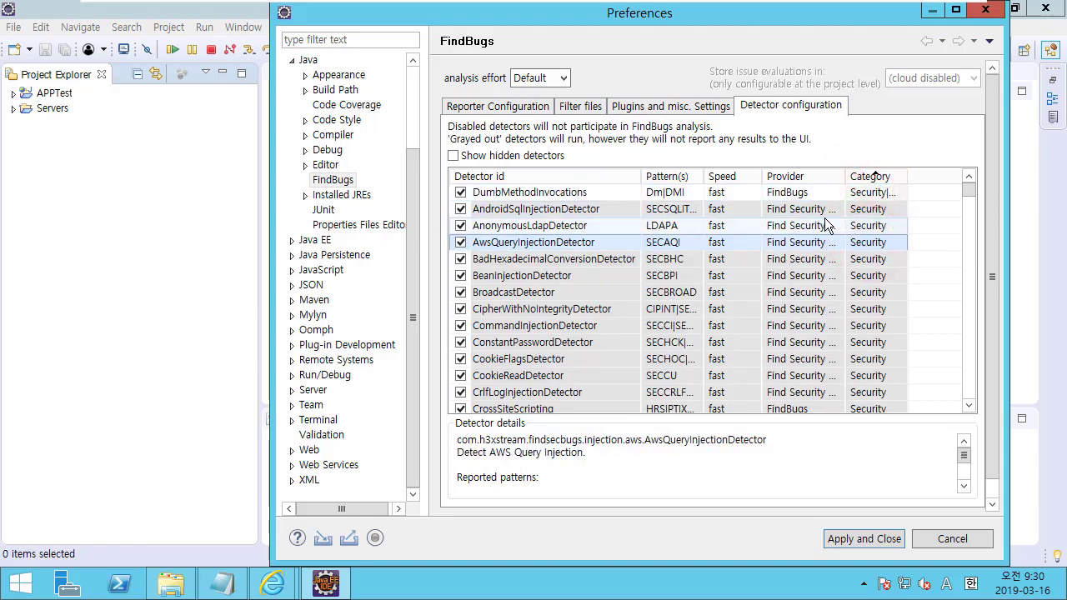
Widen the detector list's Category and Provider columns so their full entries can be read.
{"action": "left_click_drag", "start_coordinate": [908, 176], "coordinate": [967, 176]}
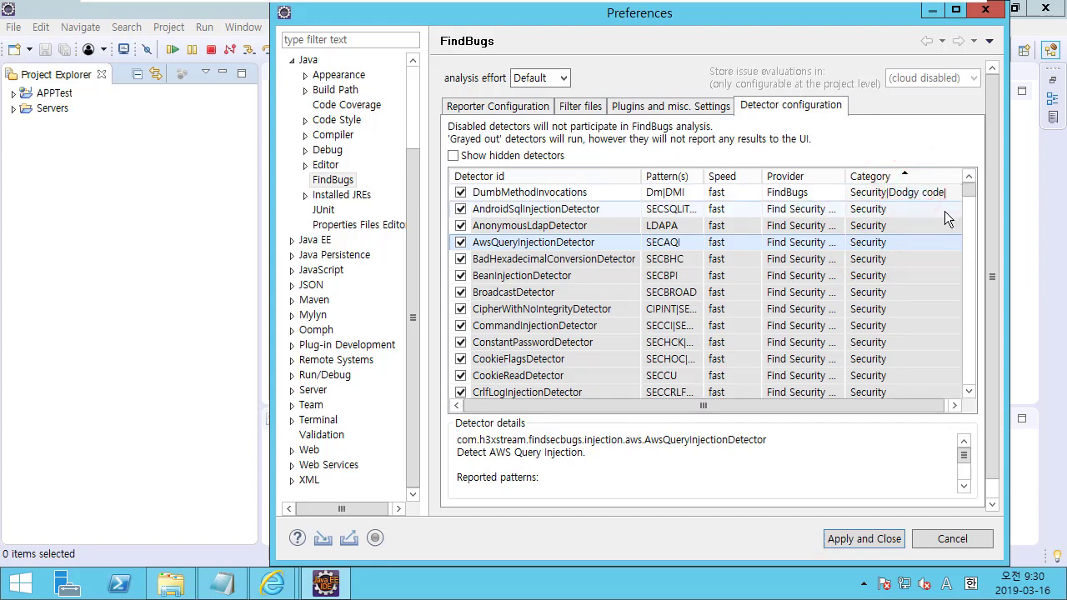
{"action": "left_click", "coordinate": [908, 210]}
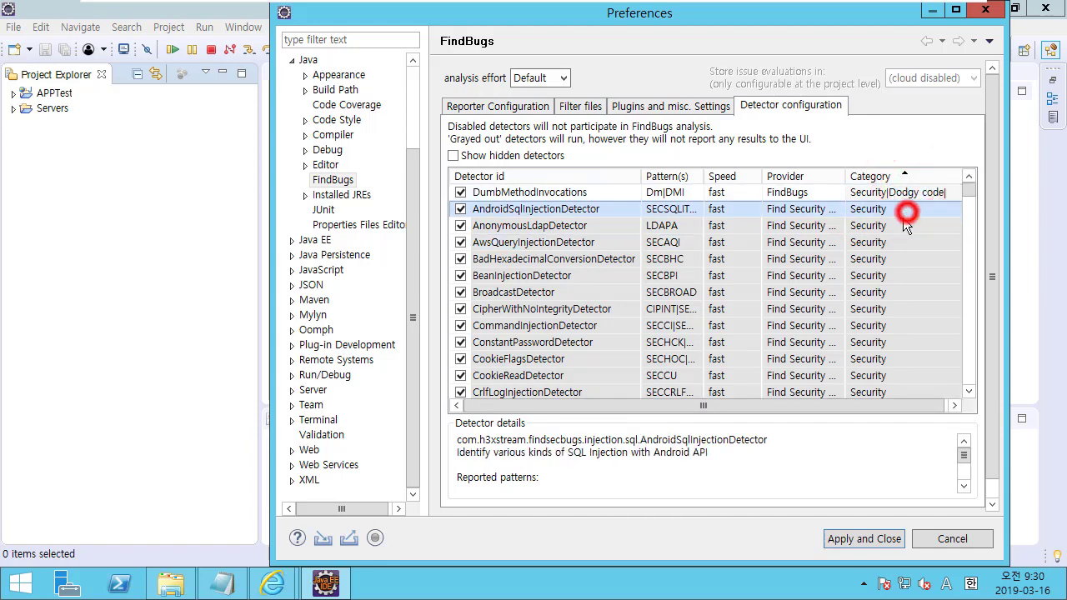
{"action": "left_click", "coordinate": [805, 208]}
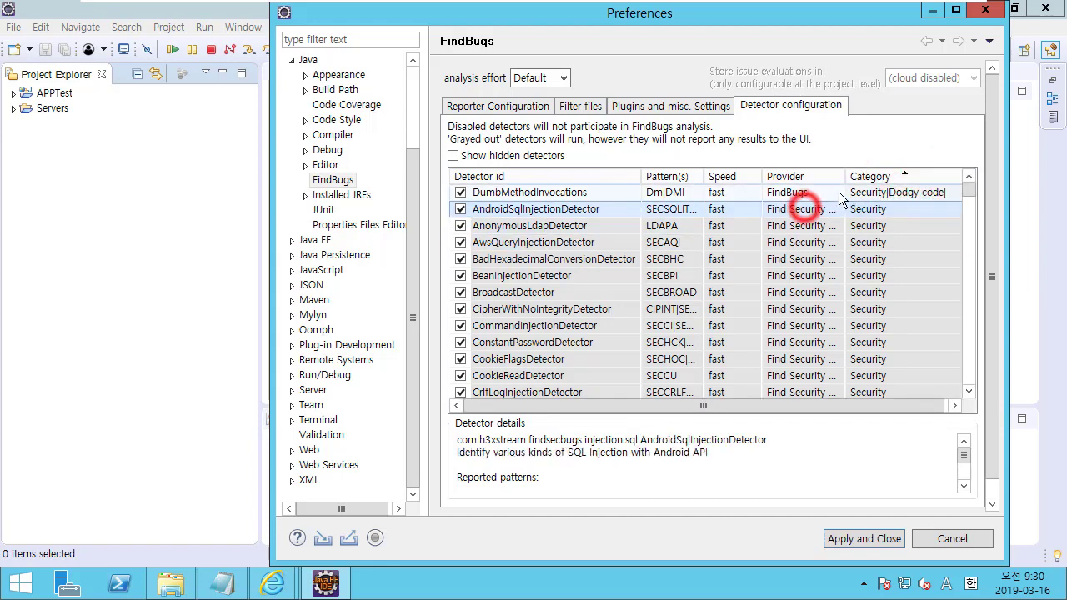
{"action": "left_click_drag", "start_coordinate": [847, 177], "coordinate": [882, 176]}
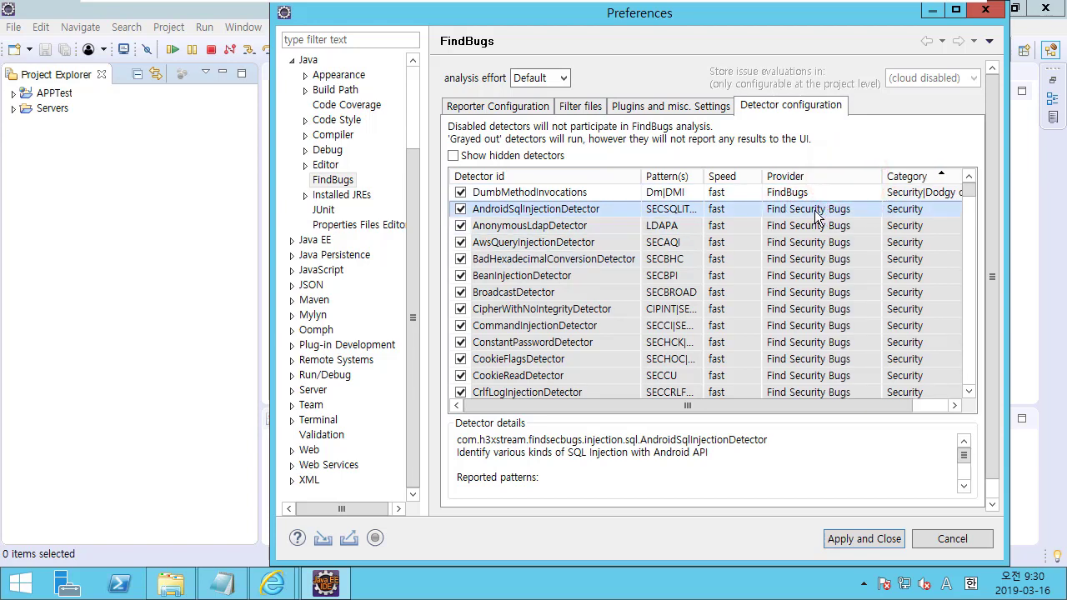
Examine the Security detectors provided by Find Security Bugs, including the details of the XSS and Spring CSRF detectors.
{"action": "scroll", "coordinate": [844, 215], "scroll_direction": "down", "scroll_amount": 20}
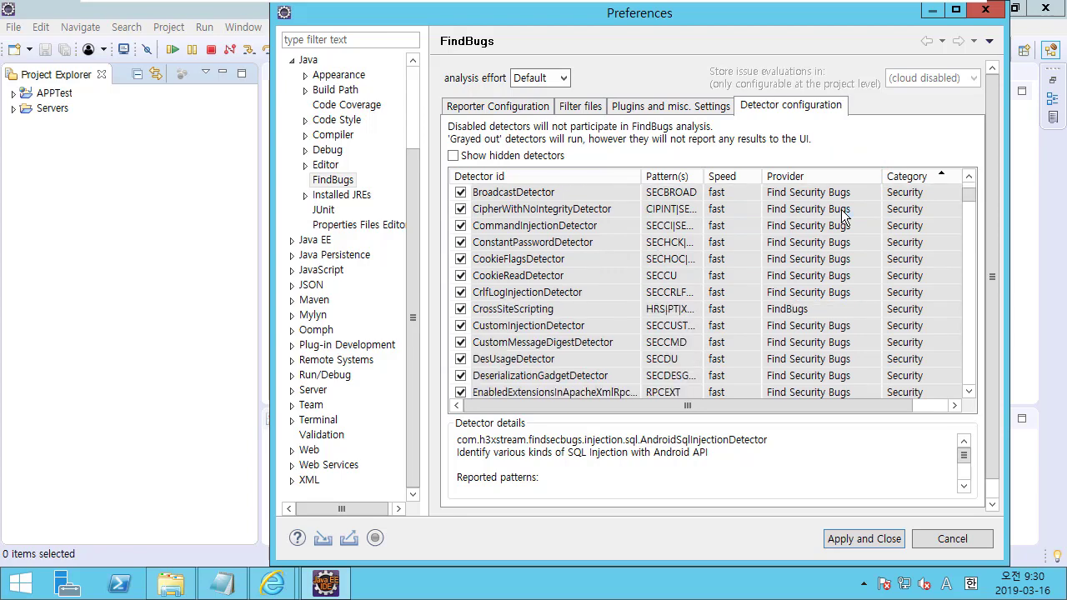
{"action": "scroll", "coordinate": [844, 215], "scroll_direction": "down", "scroll_amount": 12}
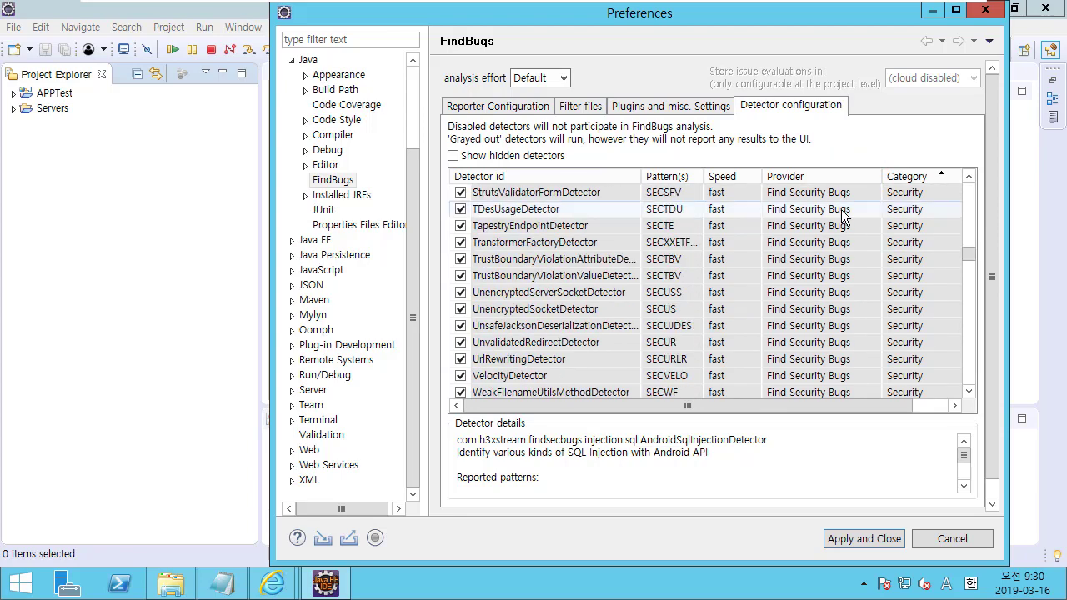
{"action": "scroll", "coordinate": [843, 215], "scroll_direction": "up", "scroll_amount": 5}
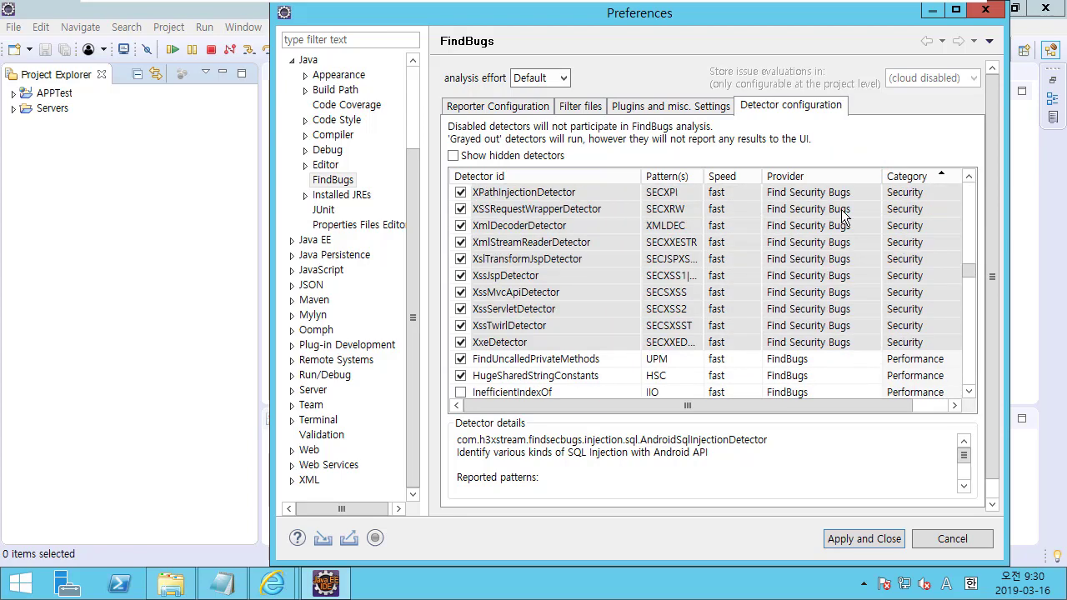
{"action": "left_click", "coordinate": [553, 292]}
{"action": "left_click", "coordinate": [550, 307]}
{"action": "left_click", "coordinate": [547, 325]}
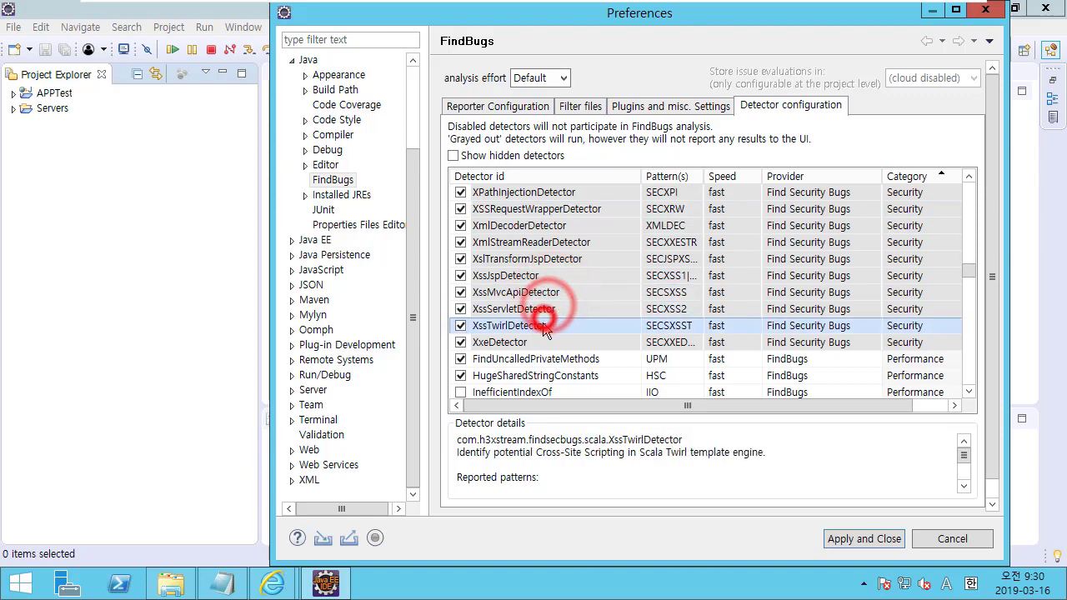
{"action": "left_click", "coordinate": [546, 341]}
{"action": "left_click", "coordinate": [550, 276]}
{"action": "scroll", "coordinate": [549, 279], "scroll_direction": "up", "scroll_amount": 15}
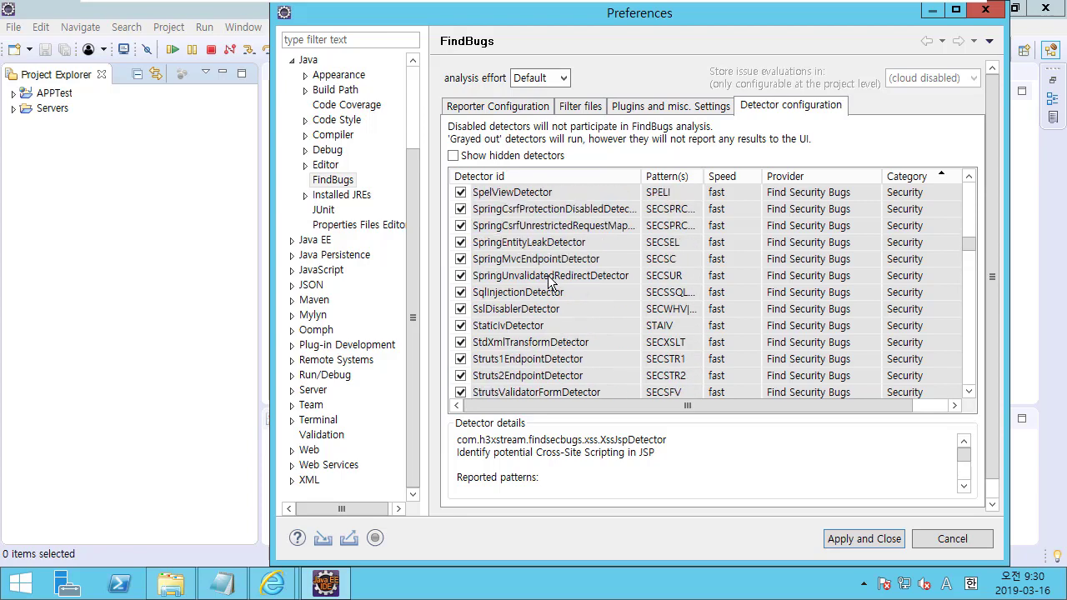
{"action": "scroll", "coordinate": [549, 281], "scroll_direction": "down", "scroll_amount": 2}
{"action": "scroll", "coordinate": [549, 281], "scroll_direction": "up", "scroll_amount": 5}
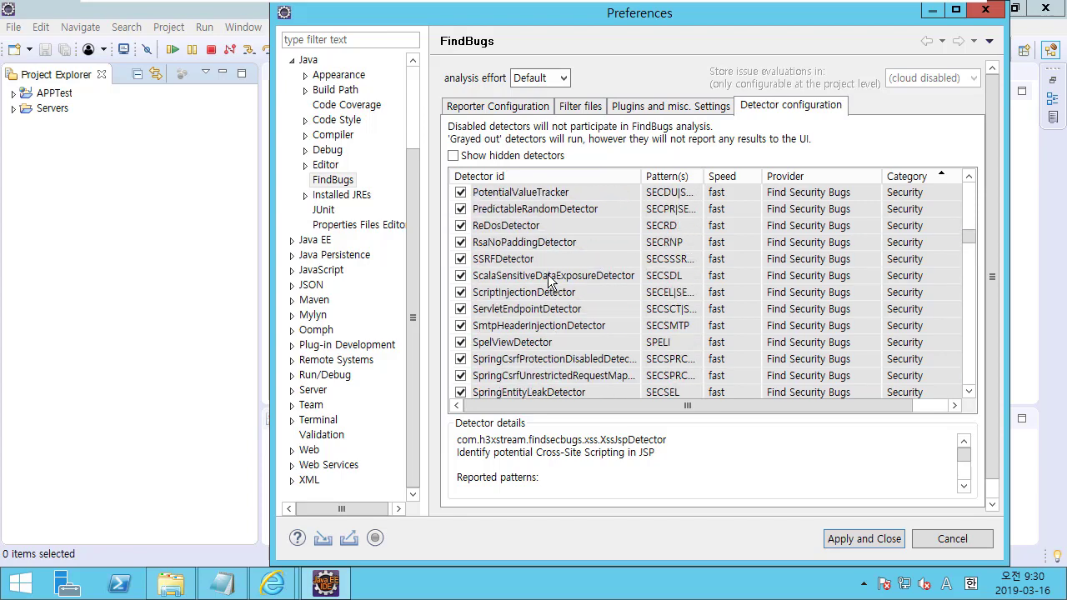
{"action": "scroll", "coordinate": [548, 281], "scroll_direction": "down", "scroll_amount": 1}
{"action": "scroll", "coordinate": [548, 282], "scroll_direction": "down", "scroll_amount": 1}
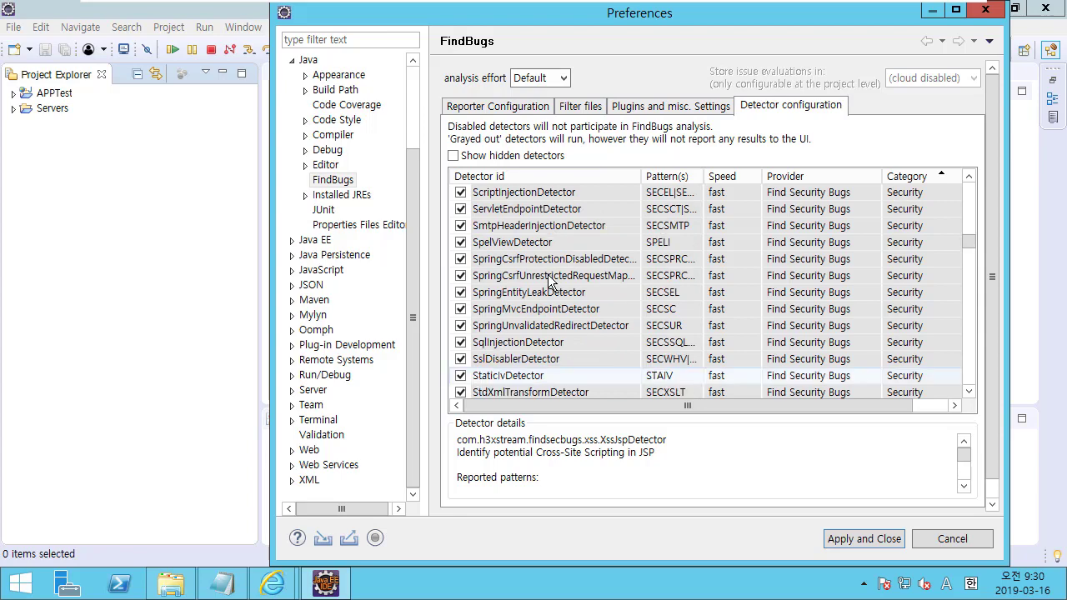
{"action": "left_click", "coordinate": [548, 282]}
{"action": "scroll", "coordinate": [549, 281], "scroll_direction": "up", "scroll_amount": 1}
{"action": "scroll", "coordinate": [548, 282], "scroll_direction": "down", "scroll_amount": 1}
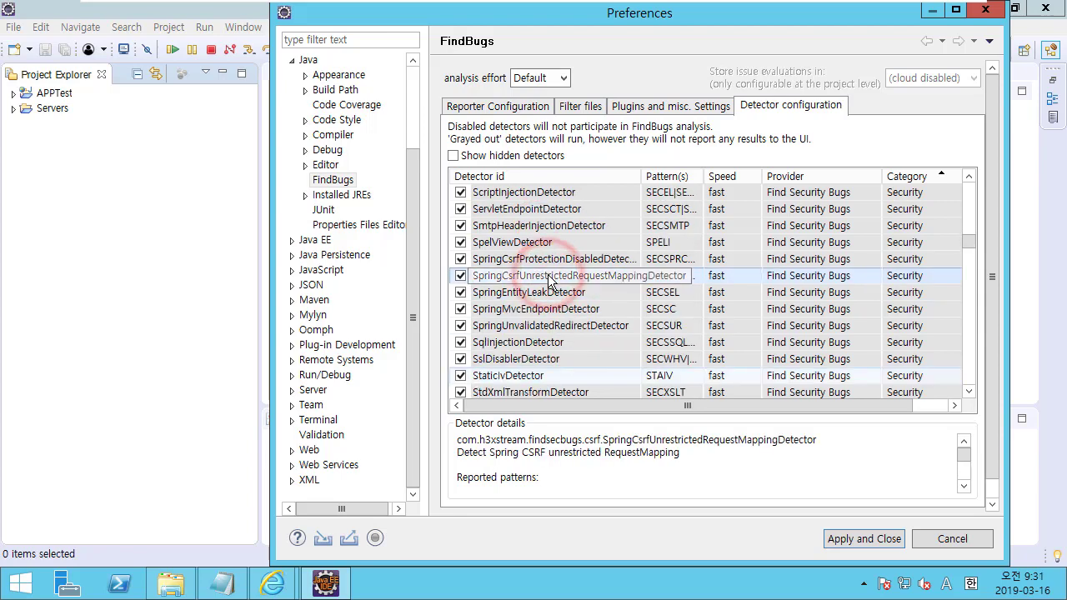
Examine the SqlInjectionDetector details and look through the other Security detectors provided by Find Security Bugs.
{"action": "left_click", "coordinate": [518, 342]}
{"action": "scroll", "coordinate": [559, 283], "scroll_direction": "up", "scroll_amount": 6}
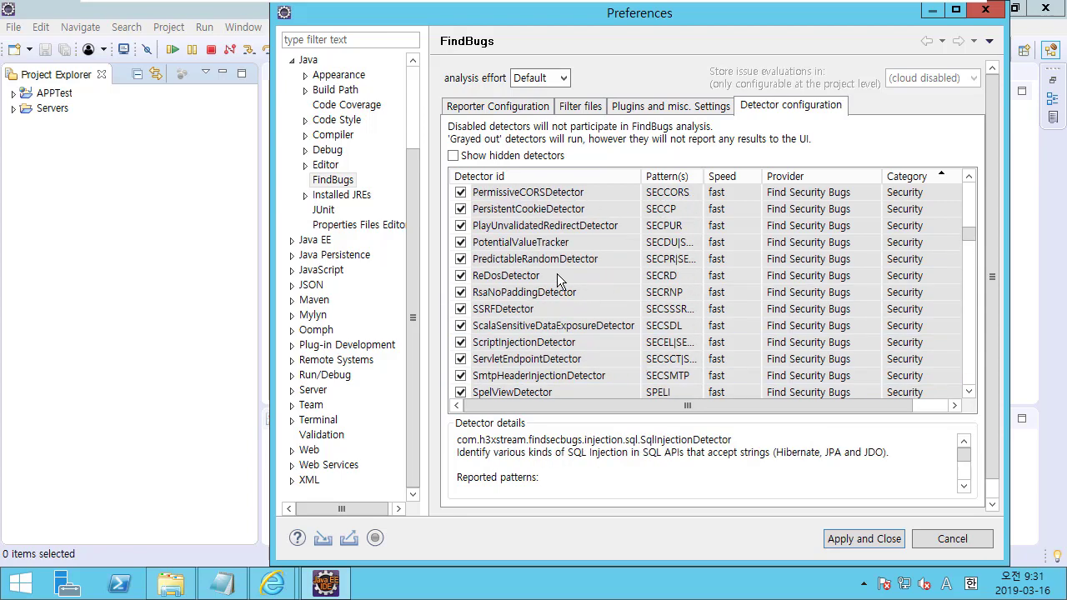
{"action": "scroll", "coordinate": [555, 276], "scroll_direction": "up", "scroll_amount": 12}
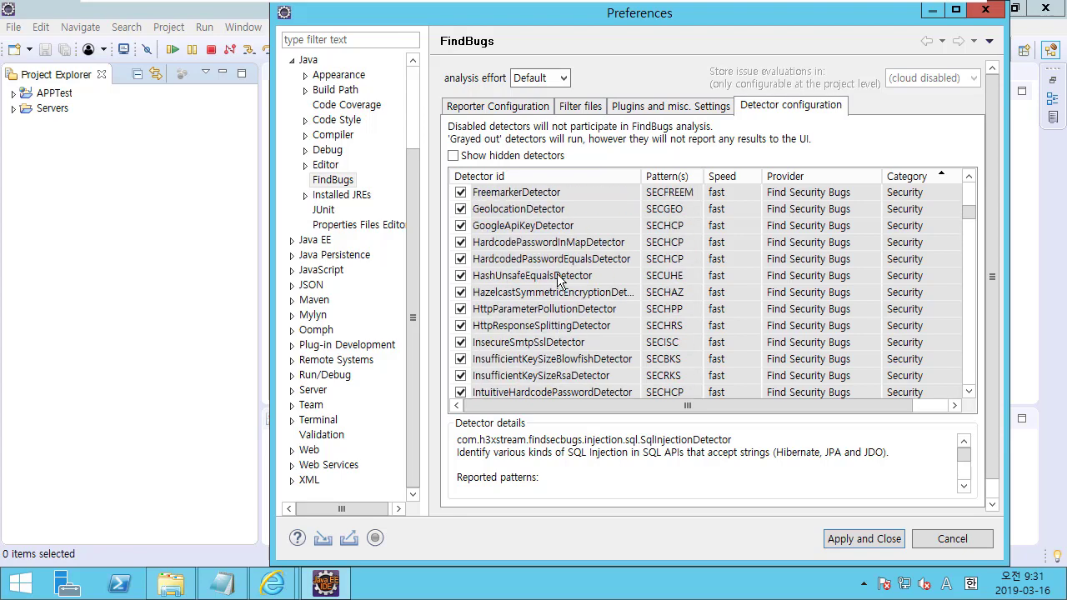
{"action": "scroll", "coordinate": [546, 264], "scroll_direction": "up", "scroll_amount": 2}
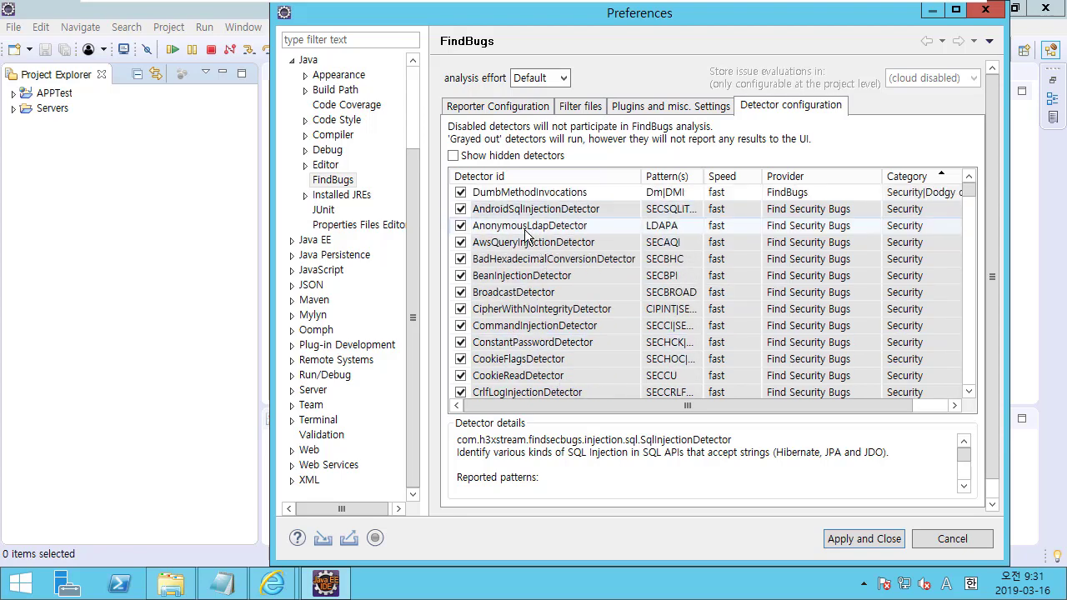
{"action": "scroll", "coordinate": [528, 279], "scroll_direction": "down", "scroll_amount": 4}
{"action": "scroll", "coordinate": [528, 279], "scroll_direction": "down", "scroll_amount": 5}
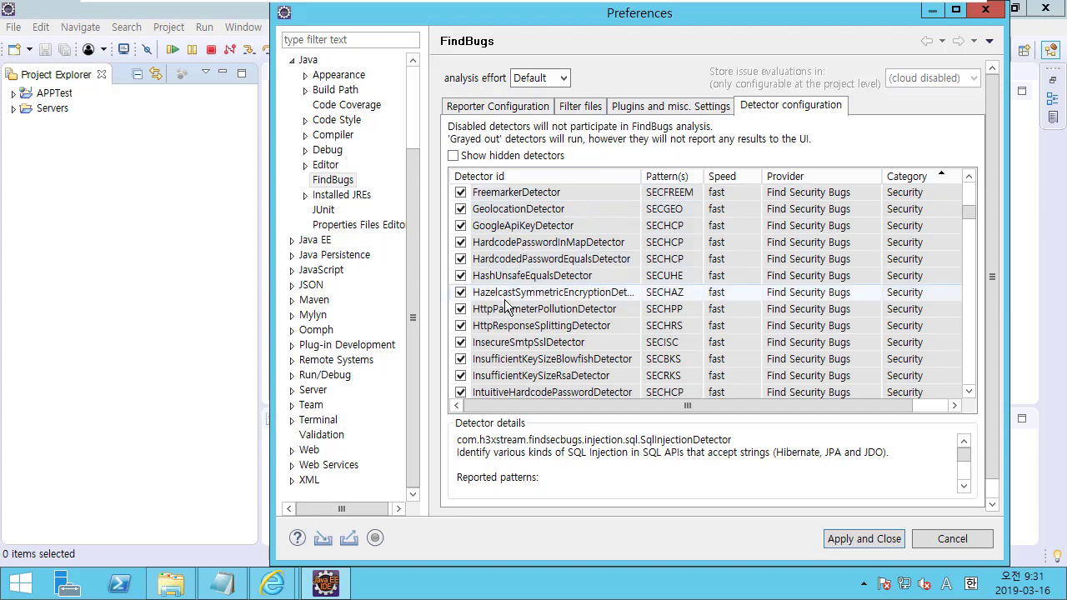
{"action": "scroll", "coordinate": [506, 305], "scroll_direction": "down", "scroll_amount": 3}
{"action": "scroll", "coordinate": [614, 282], "scroll_direction": "up", "scroll_amount": 3}
{"action": "scroll", "coordinate": [540, 287], "scroll_direction": "down", "scroll_amount": 2}
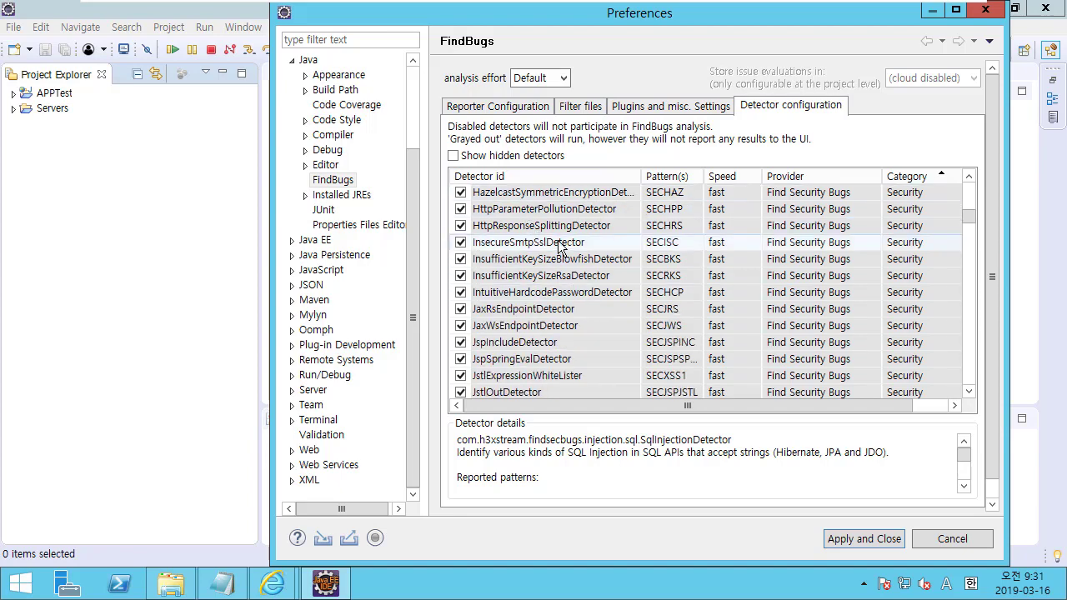
{"action": "scroll", "coordinate": [554, 282], "scroll_direction": "down", "scroll_amount": 2}
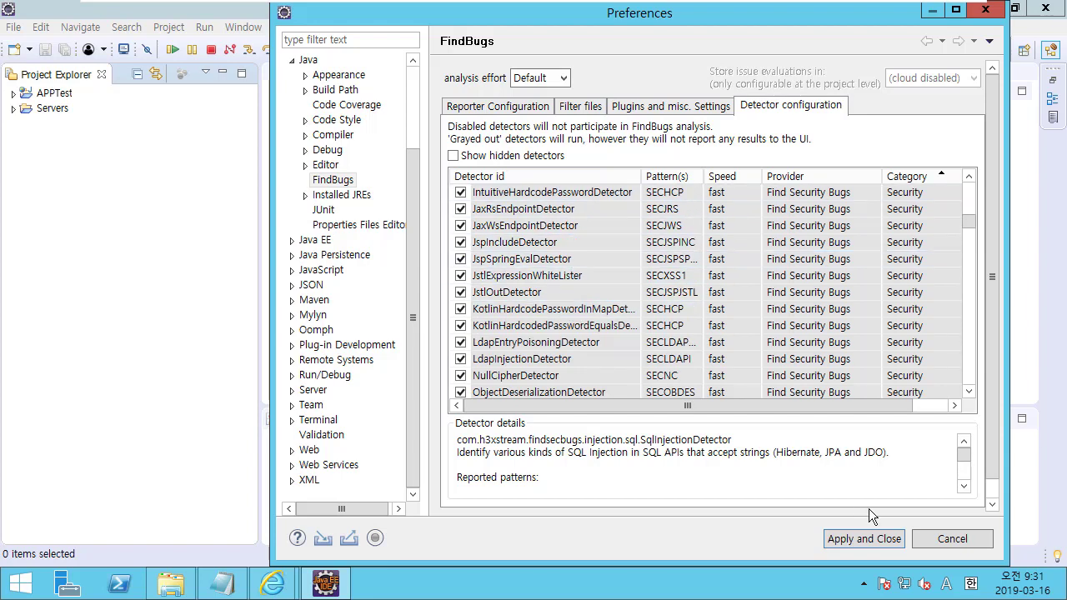
Apply and close the FindBugs preferences, and expand the APPTest project in the Project Explorer.
{"action": "left_click", "coordinate": [892, 540]}
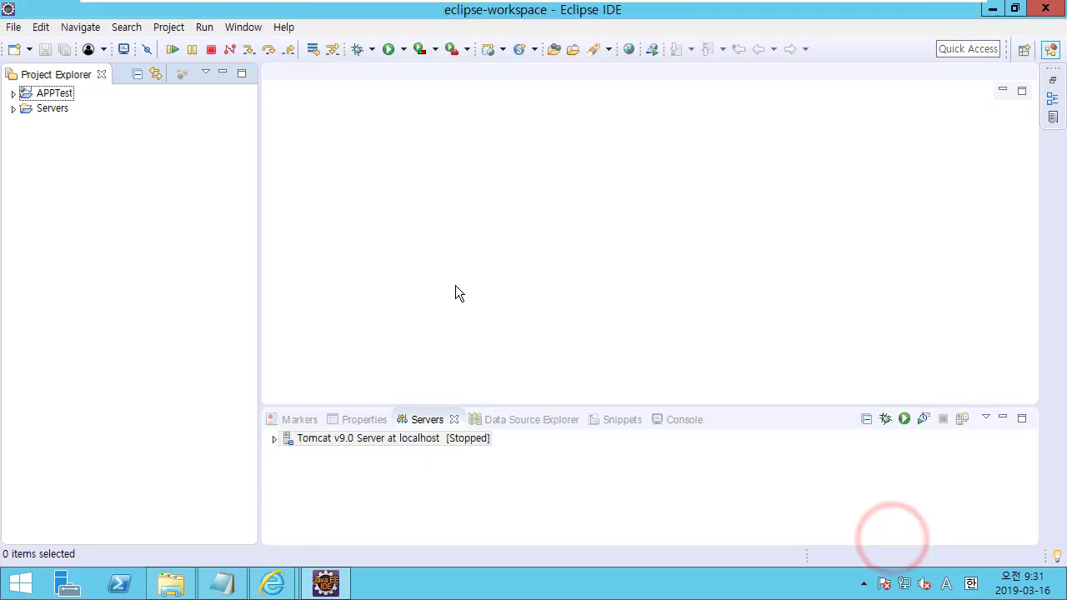
{"action": "left_click", "coordinate": [428, 244]}
{"action": "left_click", "coordinate": [14, 93]}
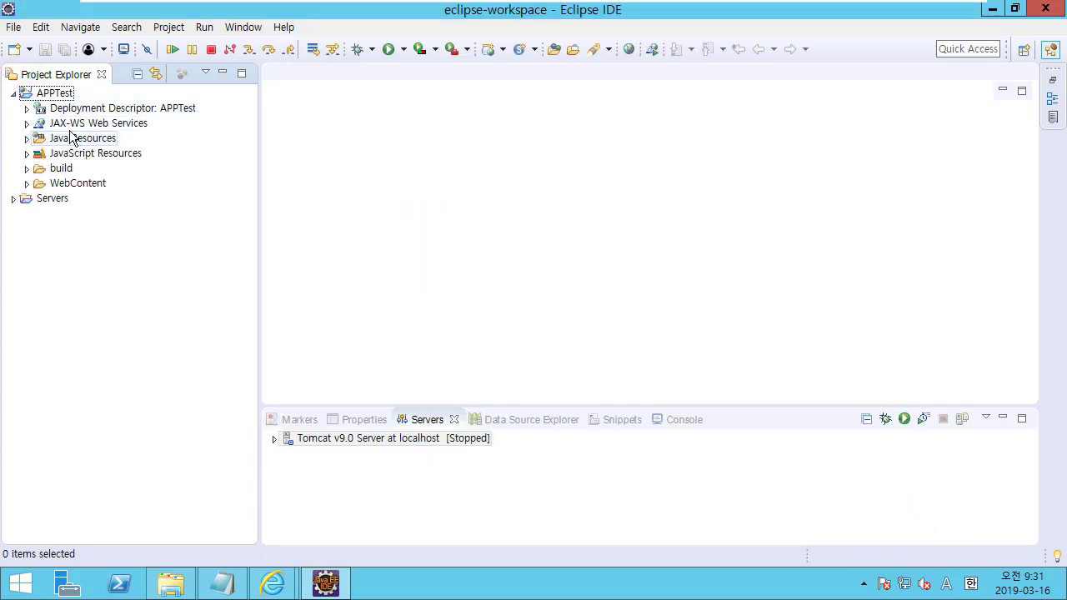
{"action": "left_click", "coordinate": [67, 95]}
{"action": "left_click", "coordinate": [60, 95]}
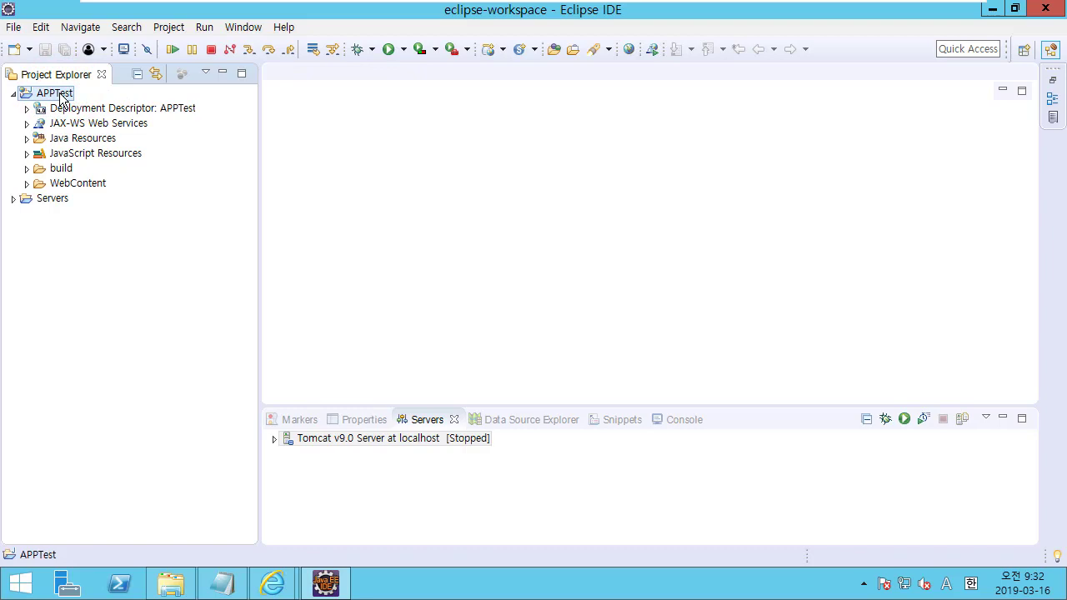
Run the Find Bugs analysis on the APPTest project and bring up the Markers view for its results.
{"action": "right_click", "coordinate": [53, 96]}
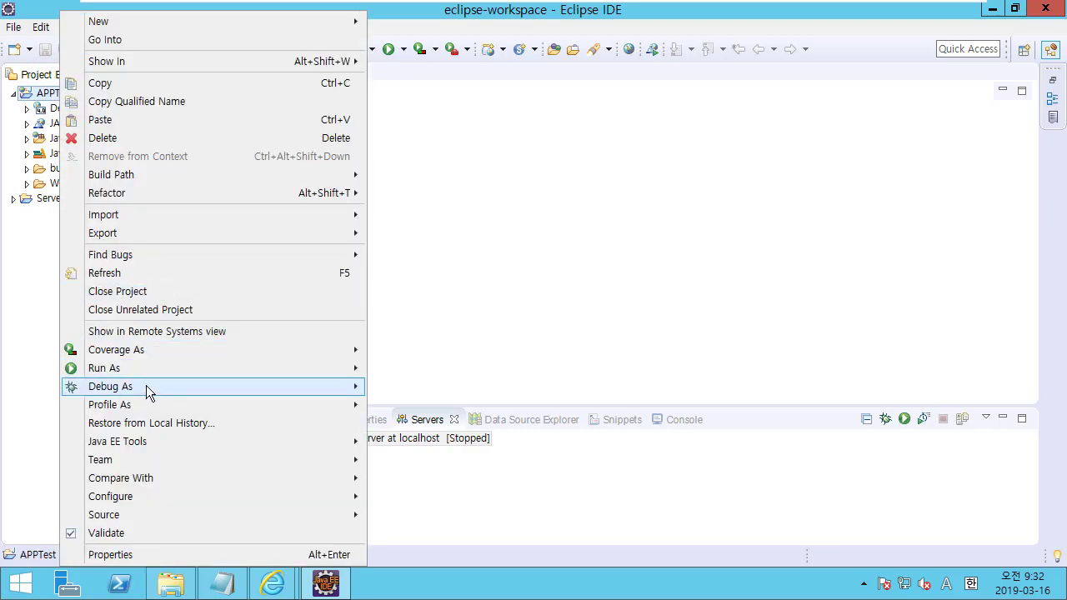
{"action": "mouse_move", "coordinate": [149, 370]}
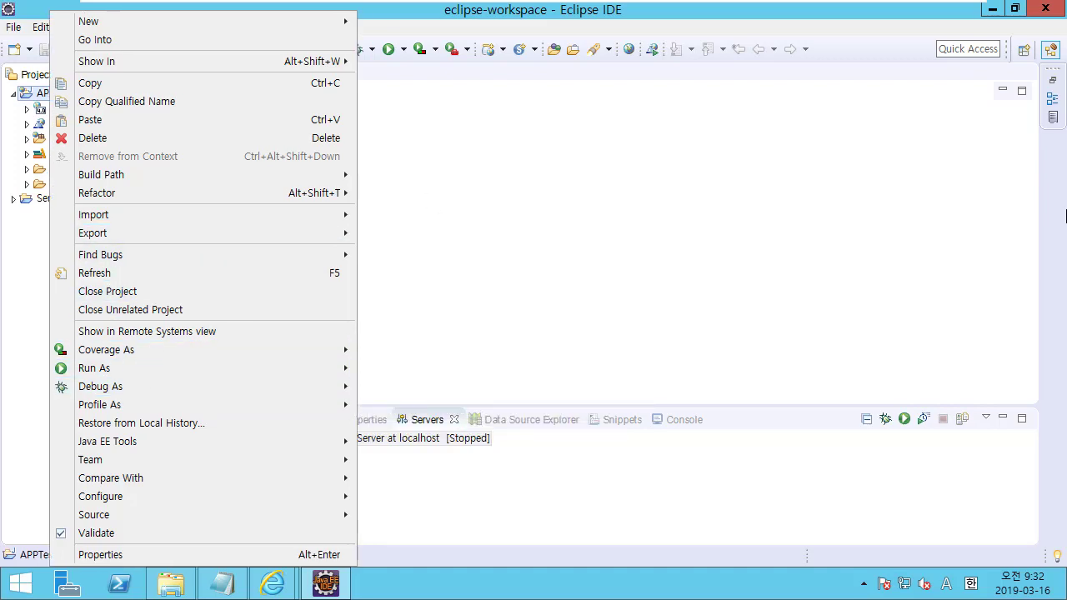
{"action": "left_click", "coordinate": [215, 255]}
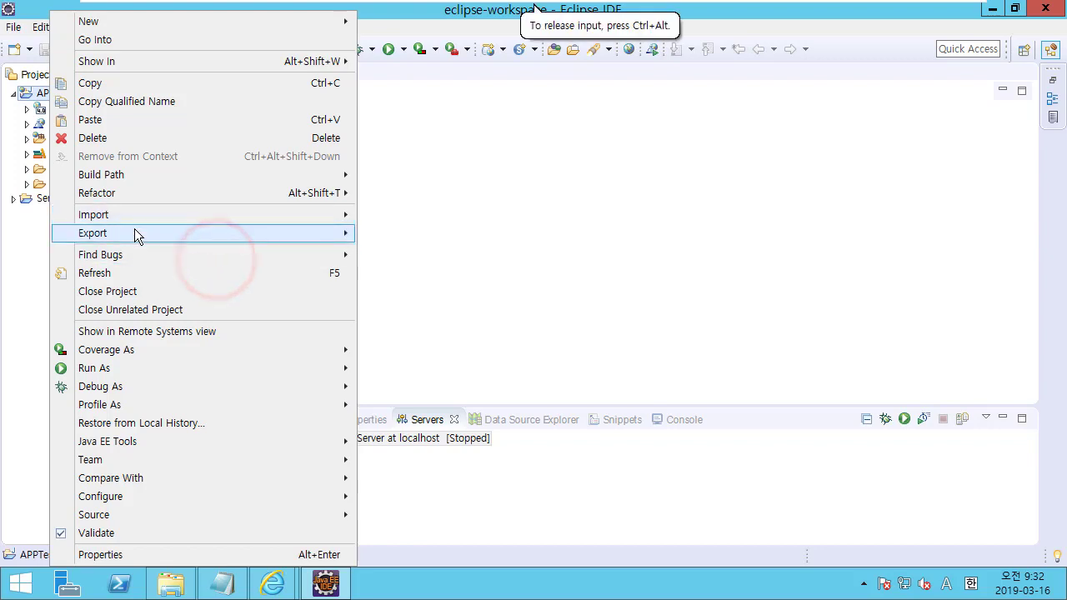
{"action": "mouse_move", "coordinate": [134, 232]}
{"action": "mouse_move", "coordinate": [136, 252]}
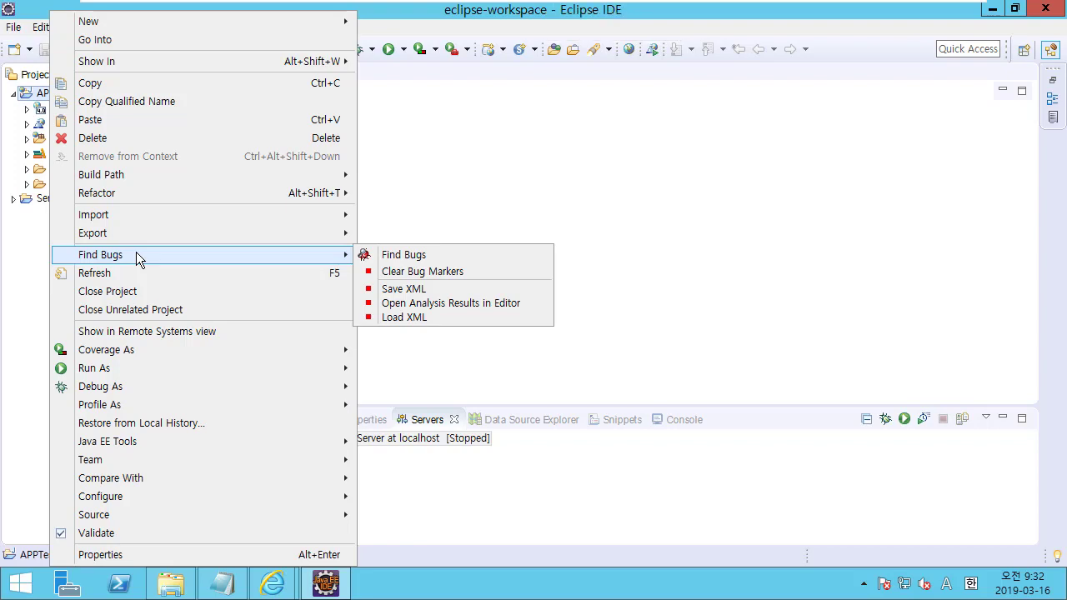
{"action": "left_click", "coordinate": [405, 255]}
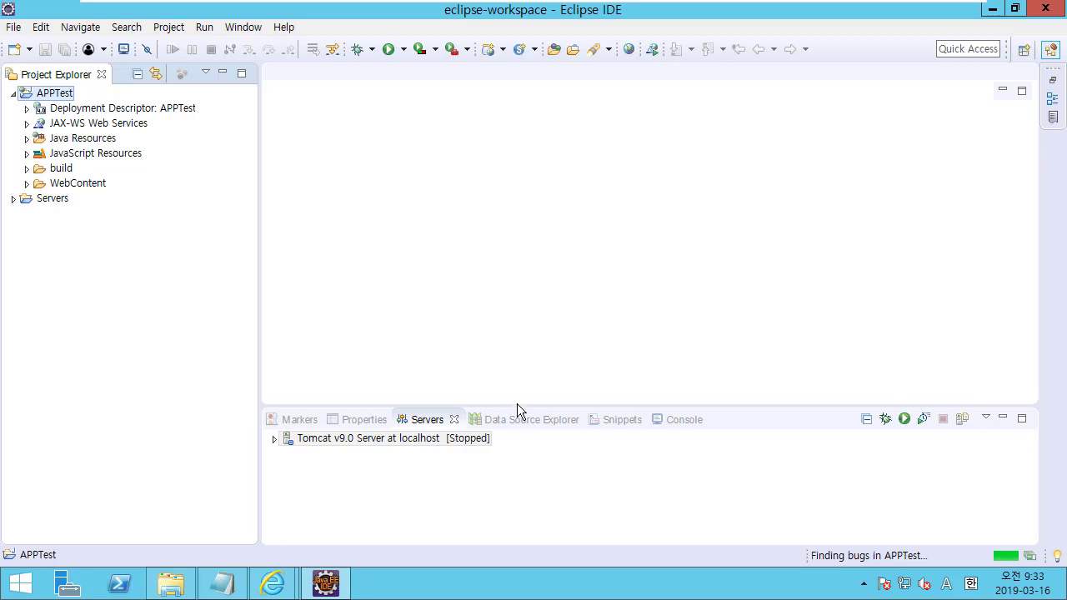
{"action": "left_click", "coordinate": [301, 419]}
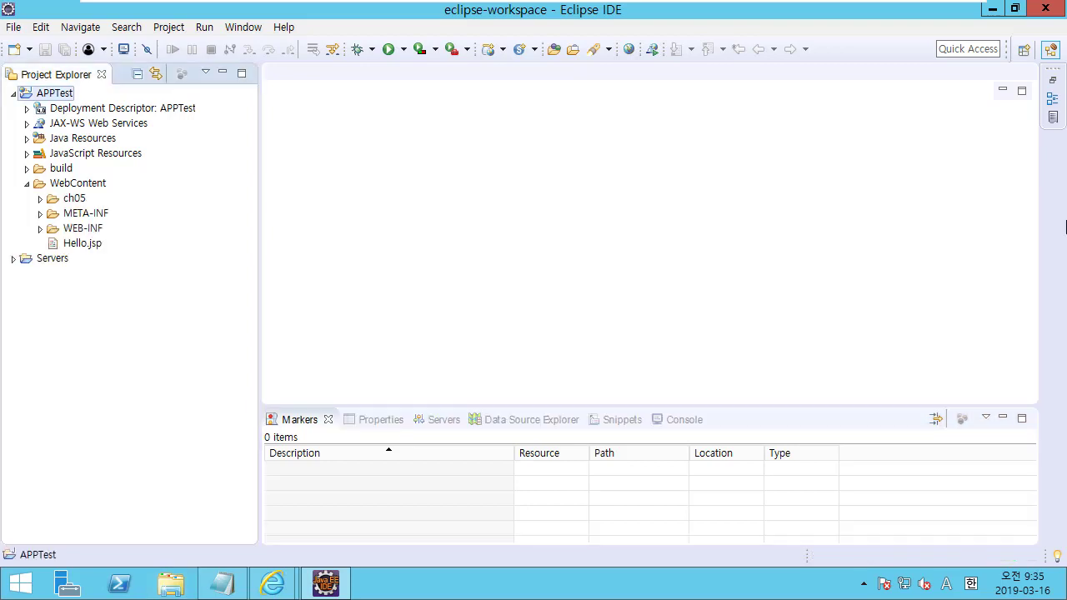
Rerun Find Bugs on the whole APPTest project, and check the project's properties and the Markers view.
{"action": "left_click", "coordinate": [83, 180]}
{"action": "left_click", "coordinate": [58, 92]}
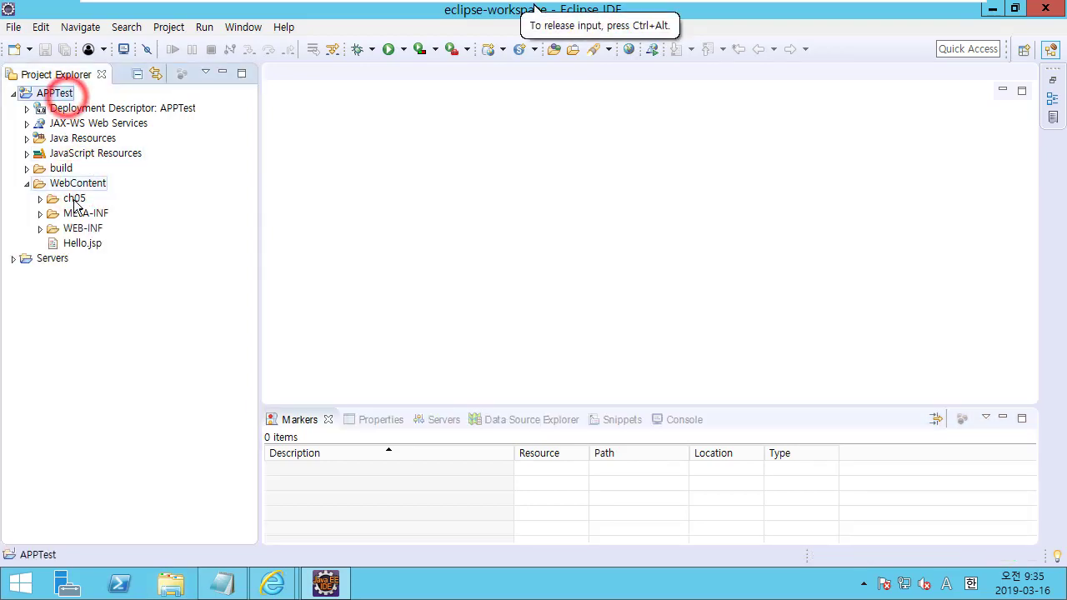
{"action": "right_click", "coordinate": [55, 99]}
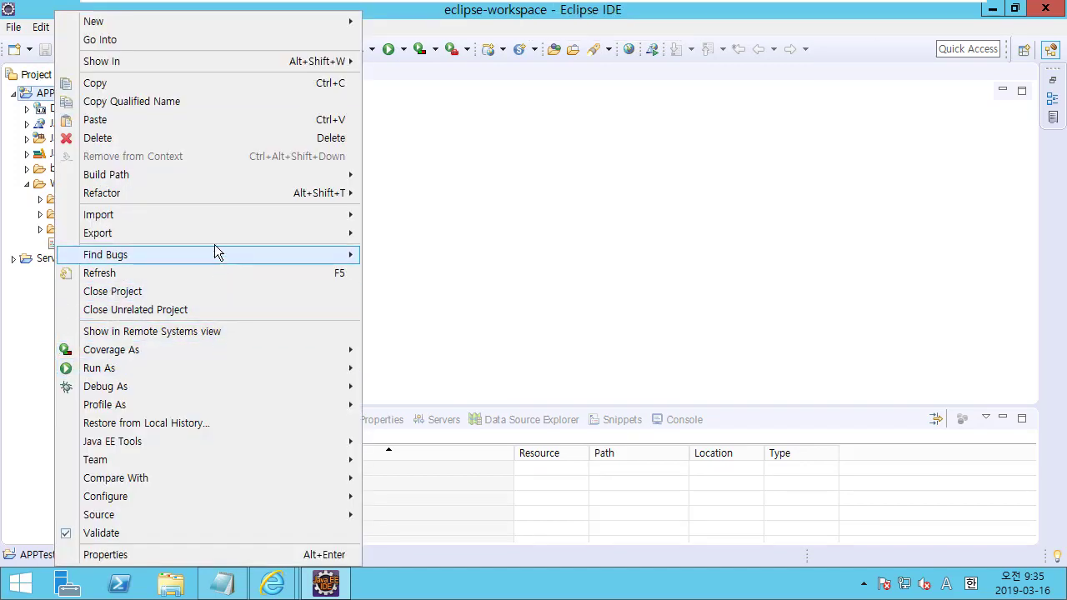
{"action": "mouse_move", "coordinate": [215, 254]}
{"action": "left_click", "coordinate": [395, 256]}
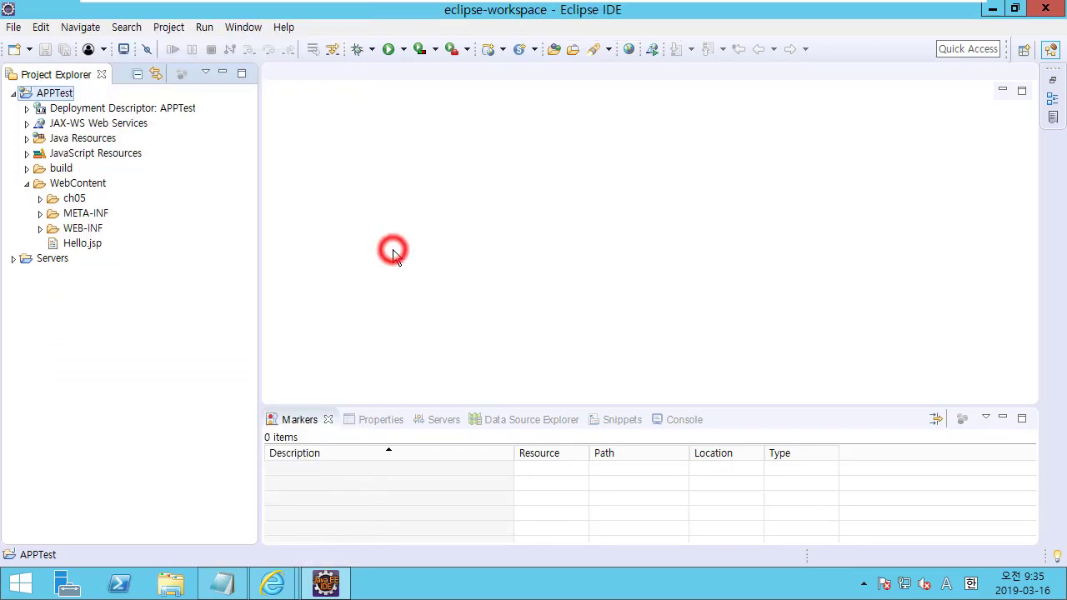
{"action": "left_click", "coordinate": [383, 419]}
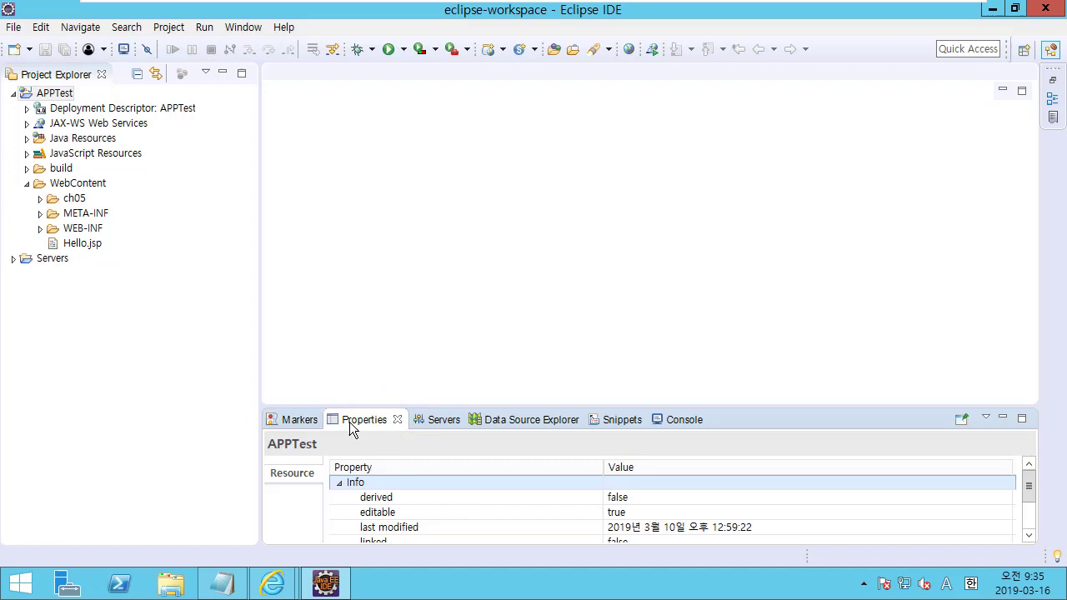
{"action": "left_click", "coordinate": [297, 420]}
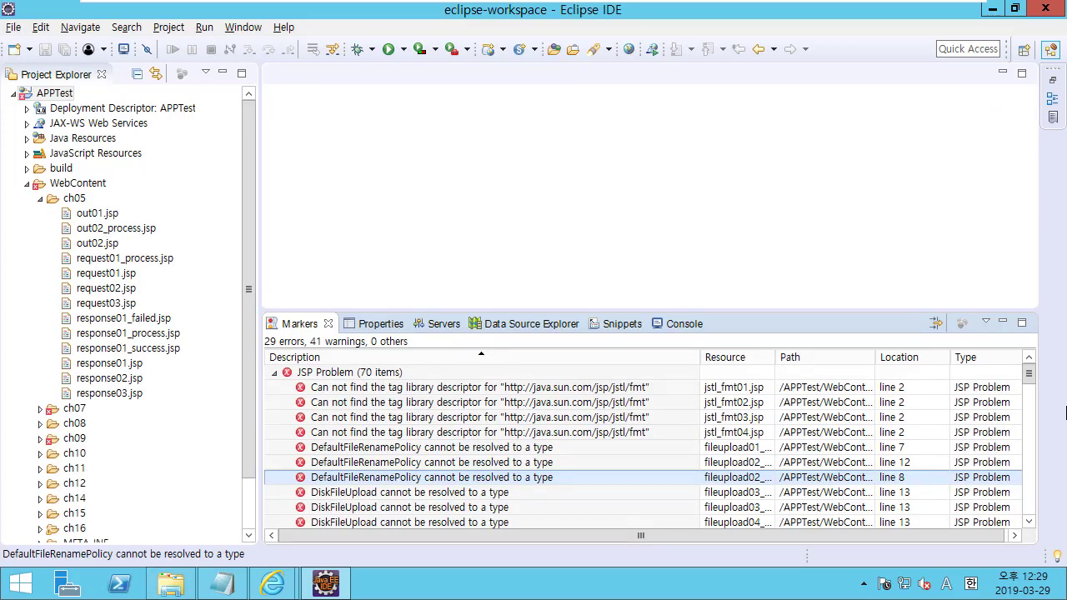
Examine the JSP Problem group in the Markers view, from the JSTL tag library errors down to the generic type warnings.
{"action": "left_click", "coordinate": [389, 248]}
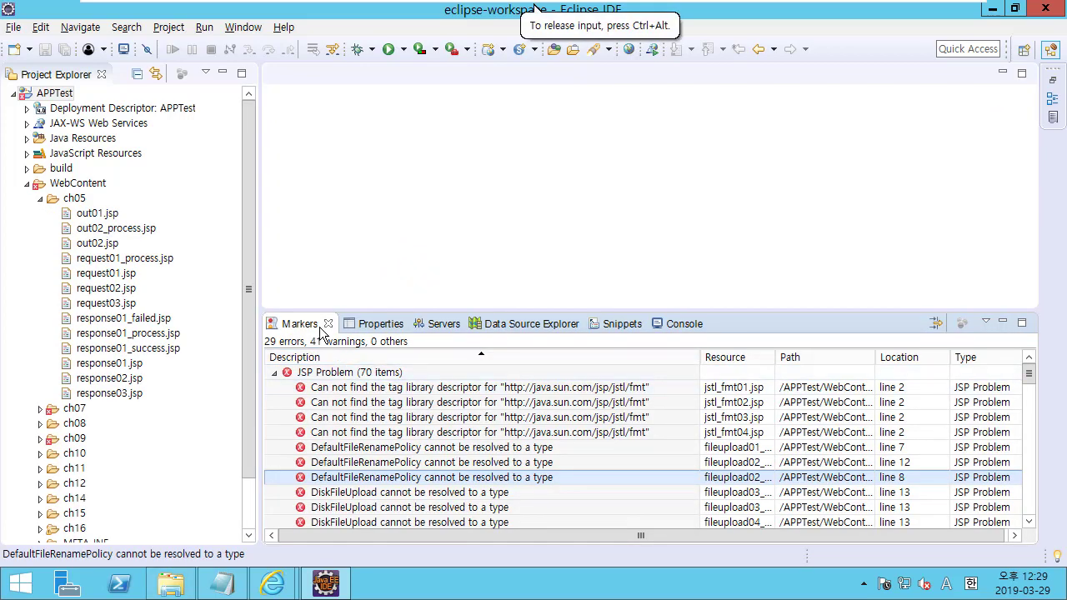
{"action": "left_click", "coordinate": [368, 389]}
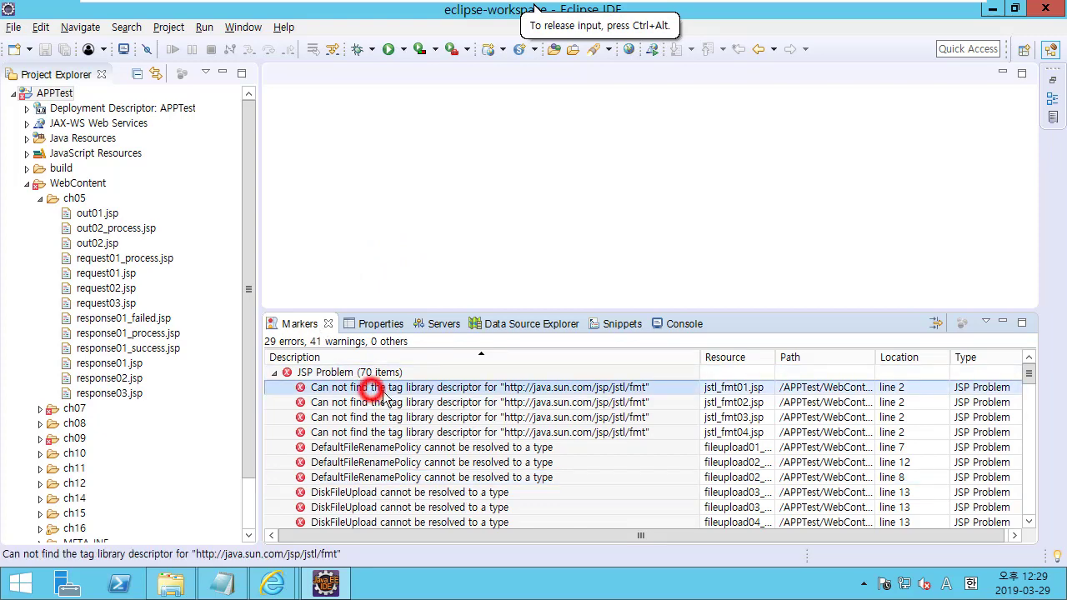
{"action": "left_click", "coordinate": [274, 373]}
{"action": "left_click", "coordinate": [274, 373]}
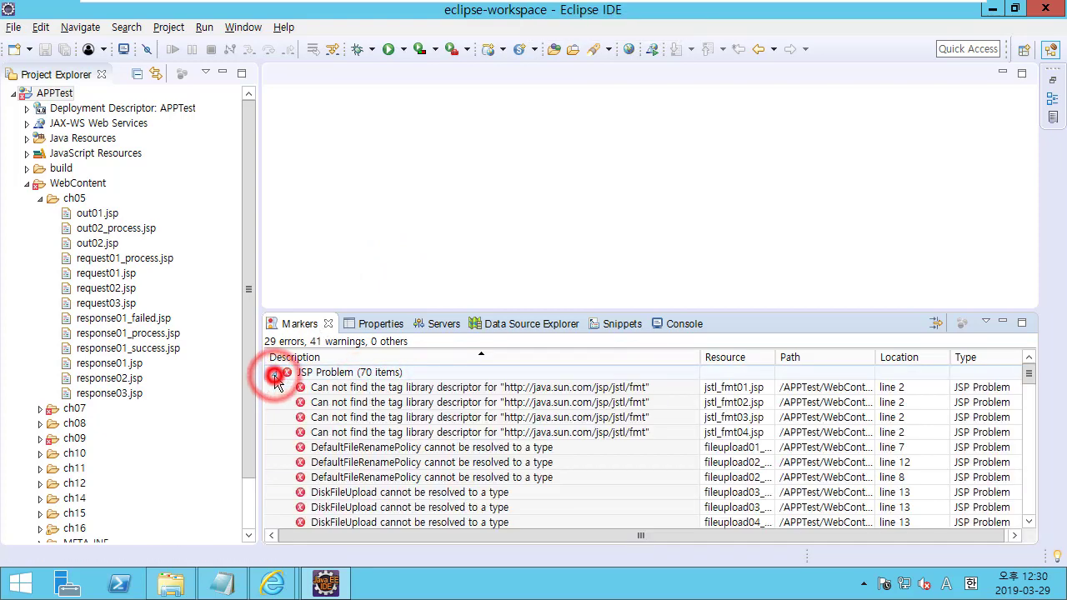
{"action": "scroll", "coordinate": [537, 431], "scroll_direction": "down", "scroll_amount": 2}
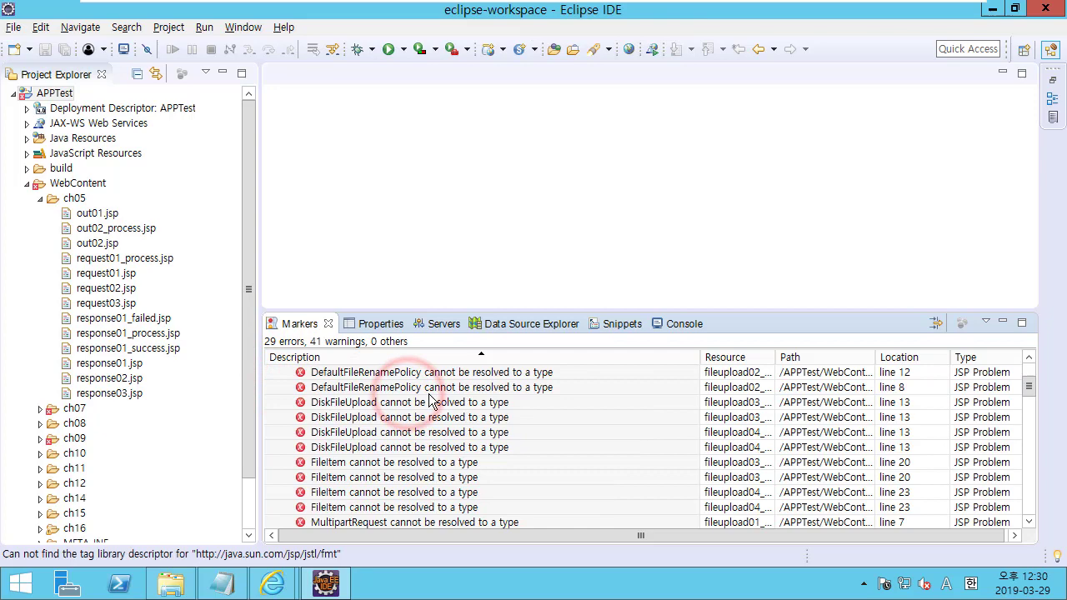
{"action": "scroll", "coordinate": [538, 431], "scroll_direction": "down", "scroll_amount": 2}
{"action": "left_click", "coordinate": [538, 432]}
{"action": "scroll", "coordinate": [526, 429], "scroll_direction": "down", "scroll_amount": 3}
{"action": "left_click", "coordinate": [523, 431]}
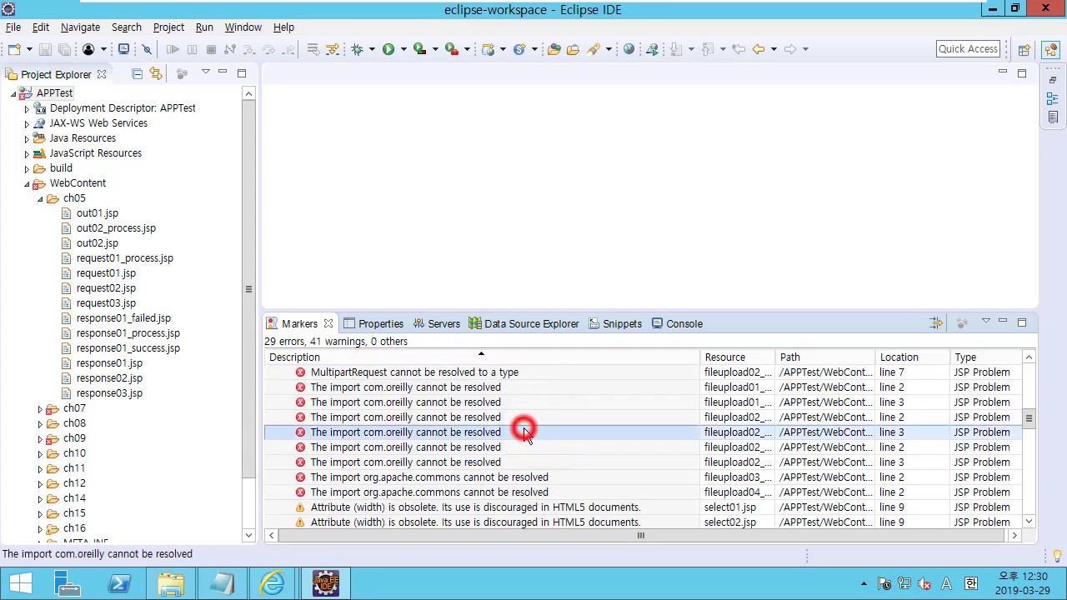
{"action": "left_click", "coordinate": [525, 445]}
{"action": "scroll", "coordinate": [523, 443], "scroll_direction": "down", "scroll_amount": 3}
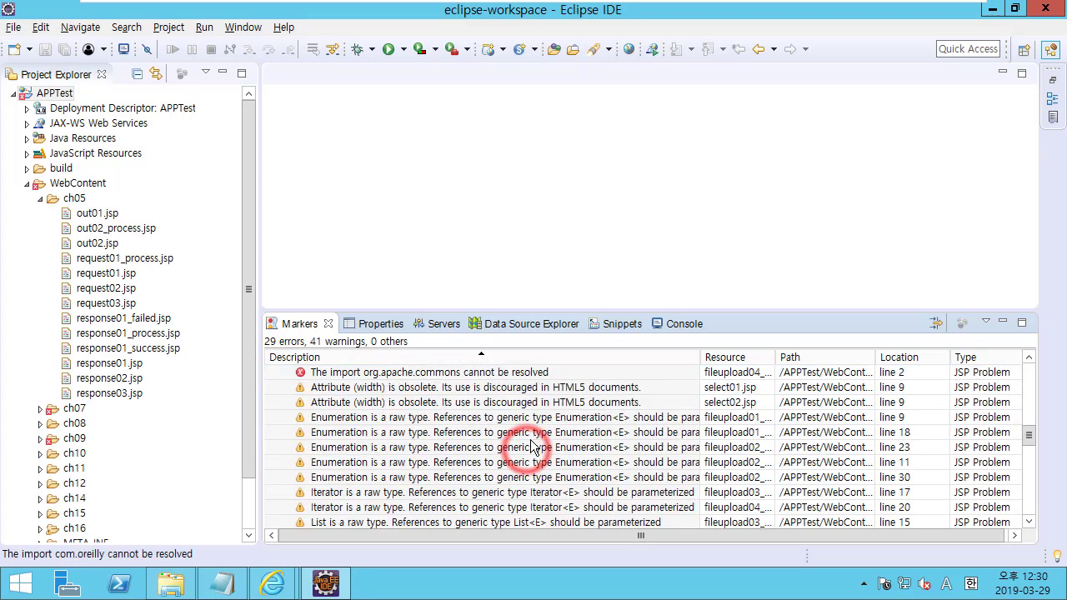
Review the unresolved org.apache.commons and com.oreilly import errors and the MultipartRequest errors, and fit the Description column's width.
{"action": "left_click", "coordinate": [517, 432]}
{"action": "scroll", "coordinate": [518, 432], "scroll_direction": "up", "scroll_amount": 2}
{"action": "scroll", "coordinate": [518, 435], "scroll_direction": "down", "scroll_amount": 1}
{"action": "left_click", "coordinate": [513, 432]}
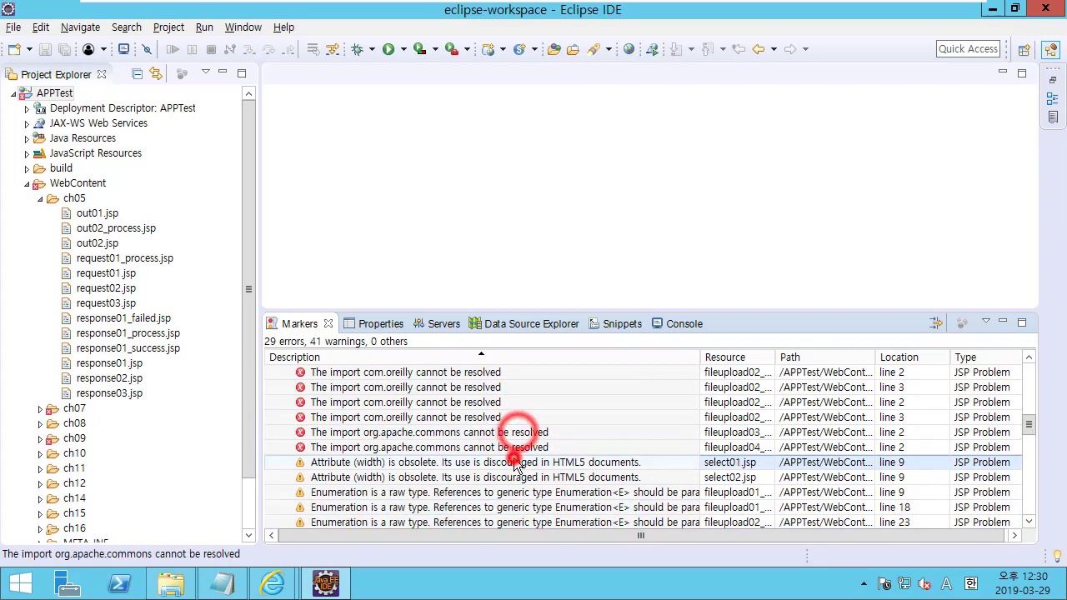
{"action": "left_click", "coordinate": [508, 408]}
{"action": "left_click", "coordinate": [504, 388]}
{"action": "scroll", "coordinate": [504, 392], "scroll_direction": "up", "scroll_amount": 2}
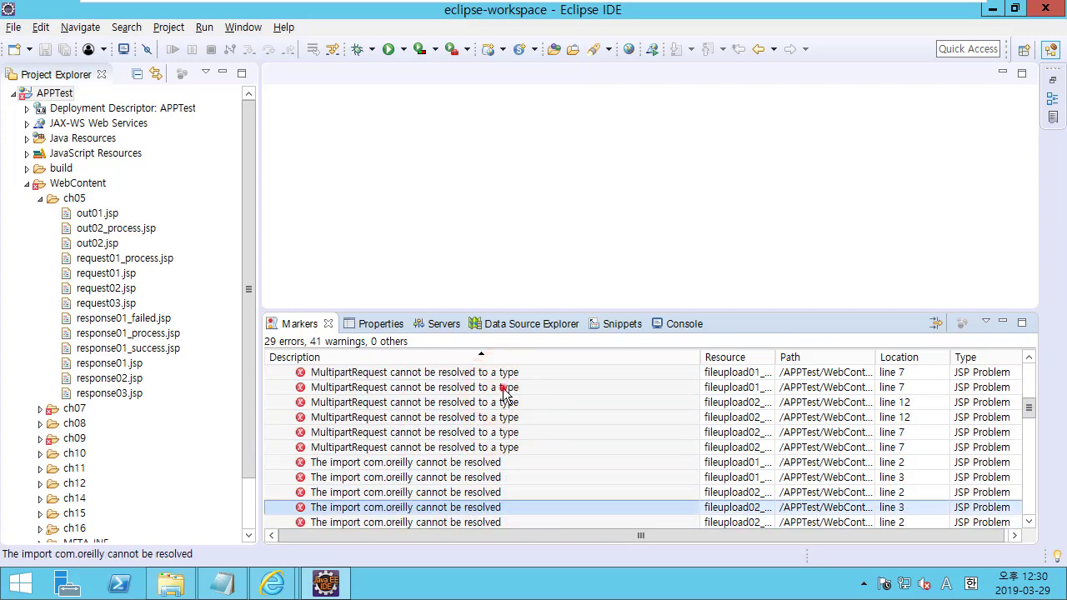
{"action": "left_click", "coordinate": [506, 388]}
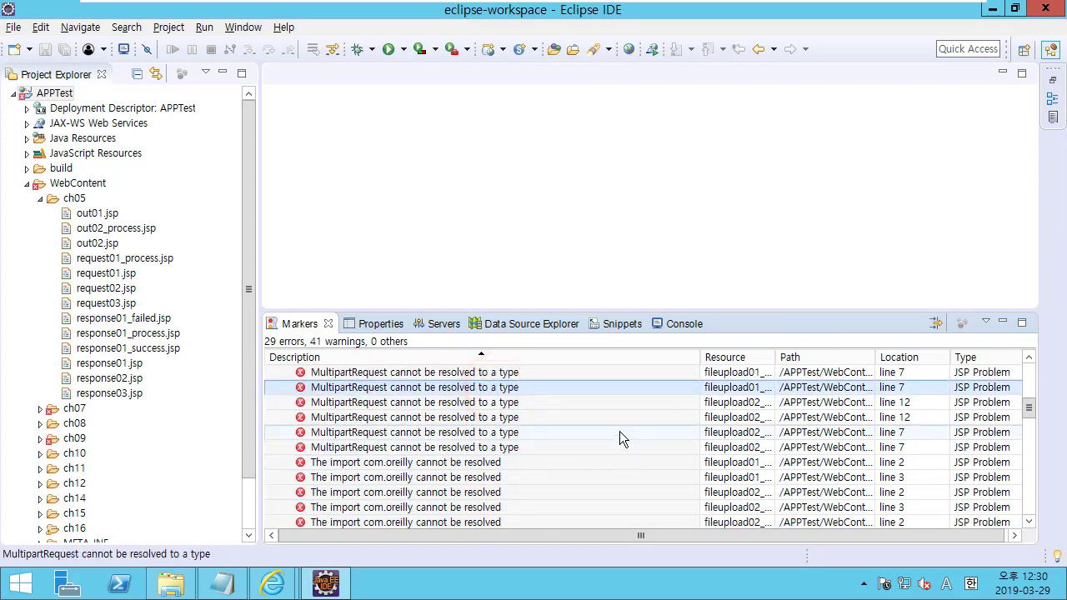
{"action": "double_click", "coordinate": [701, 357]}
Minimize Eclipse and switch to Chrome to view the Google search results for "samate".
{"action": "left_click", "coordinate": [991, 9]}
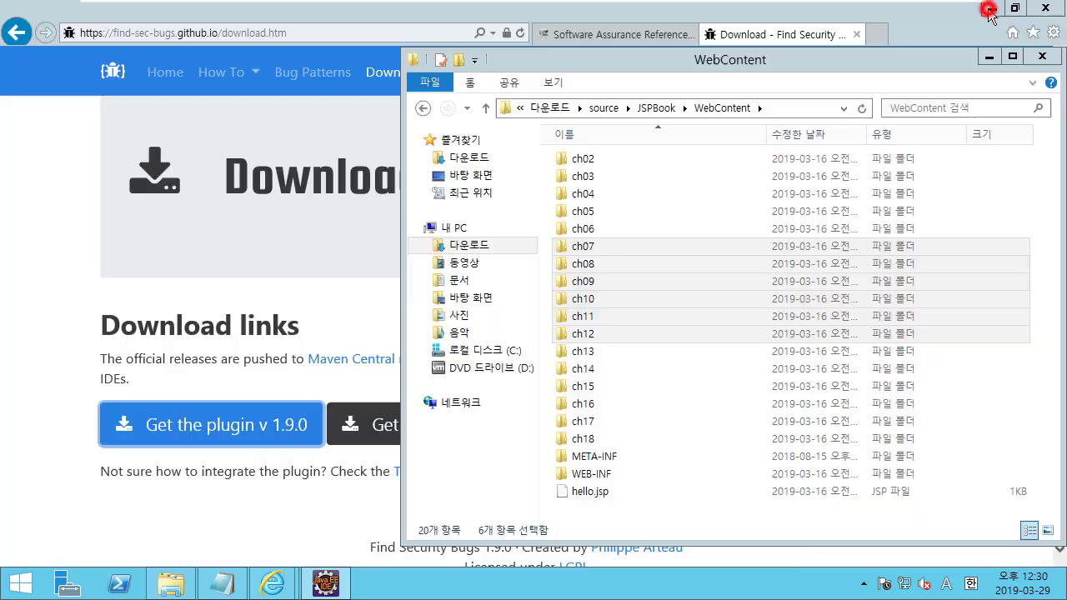
{"action": "left_click", "coordinate": [48, 274]}
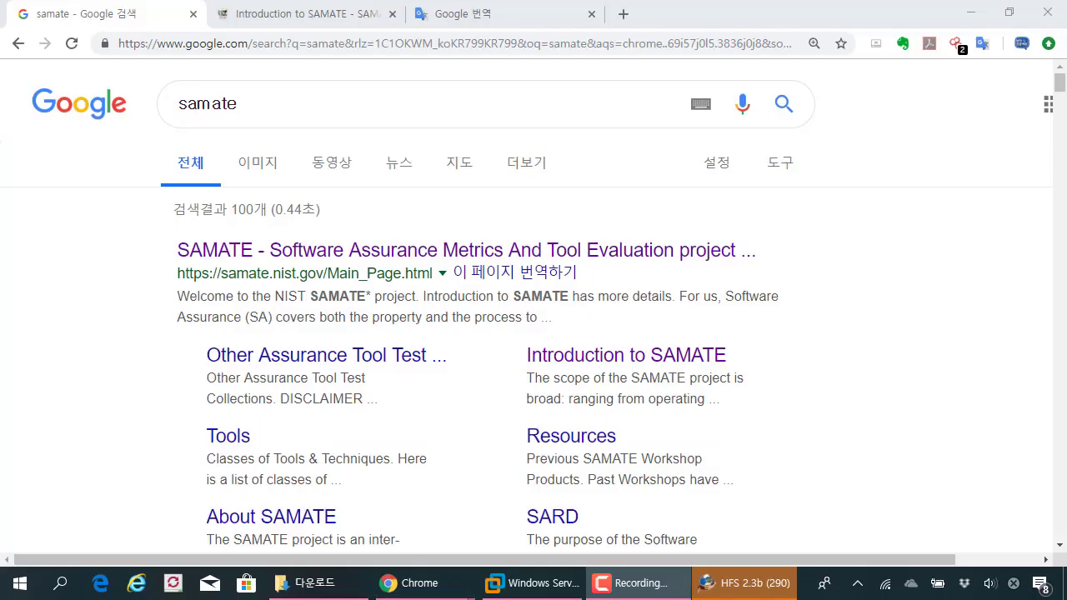
{"action": "left_click", "coordinate": [79, 258]}
{"action": "double_click", "coordinate": [241, 100]}
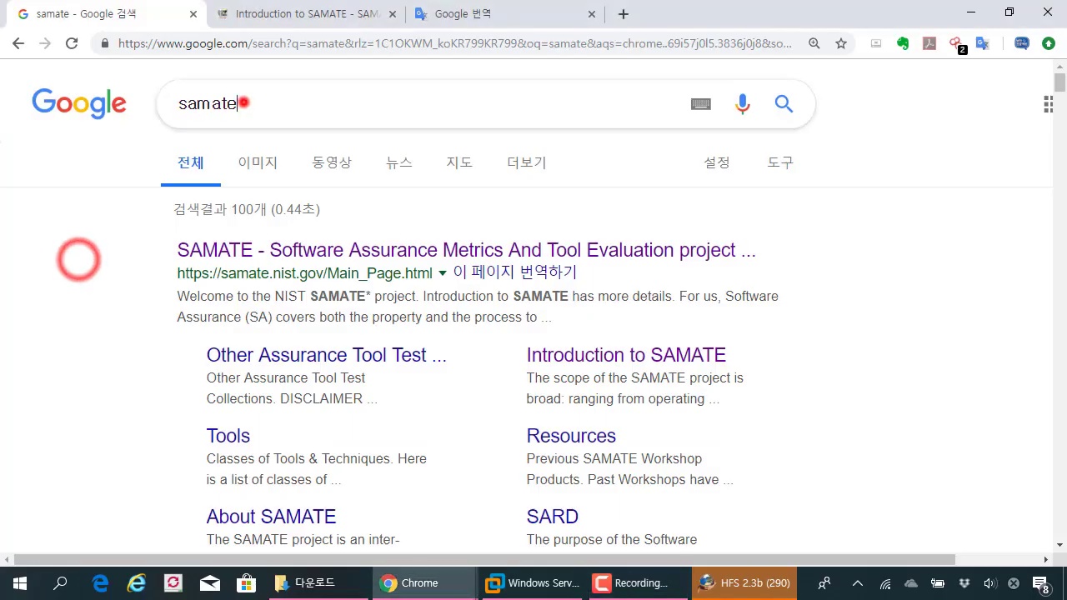
{"action": "left_click", "coordinate": [291, 105]}
{"action": "left_click", "coordinate": [108, 355]}
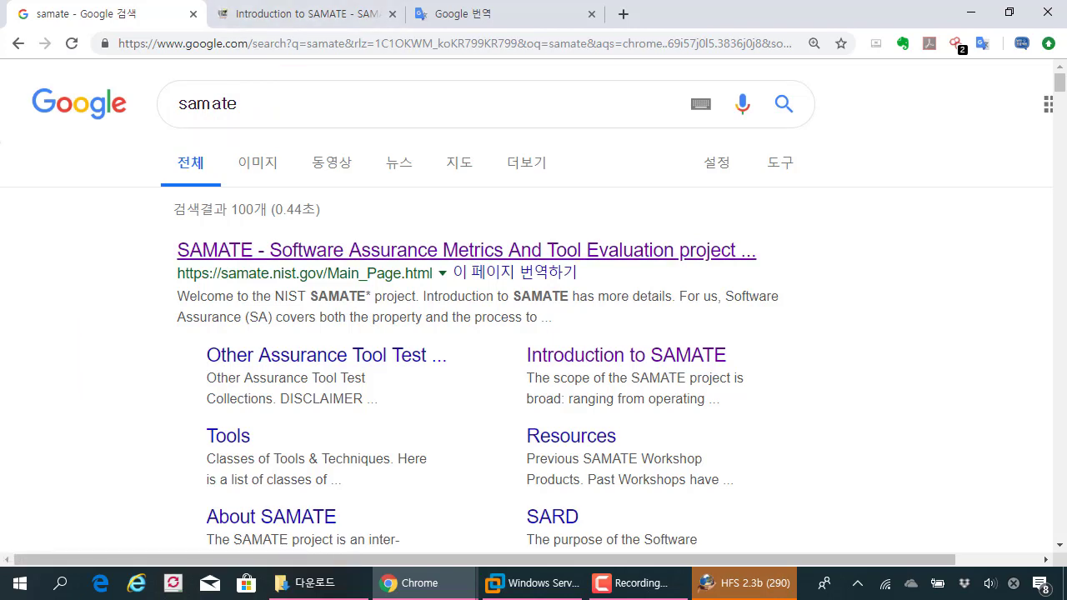
Switch to the open Introduction to SAMATE page, clear its text selection and return to the page header.
{"action": "left_click", "coordinate": [344, 14]}
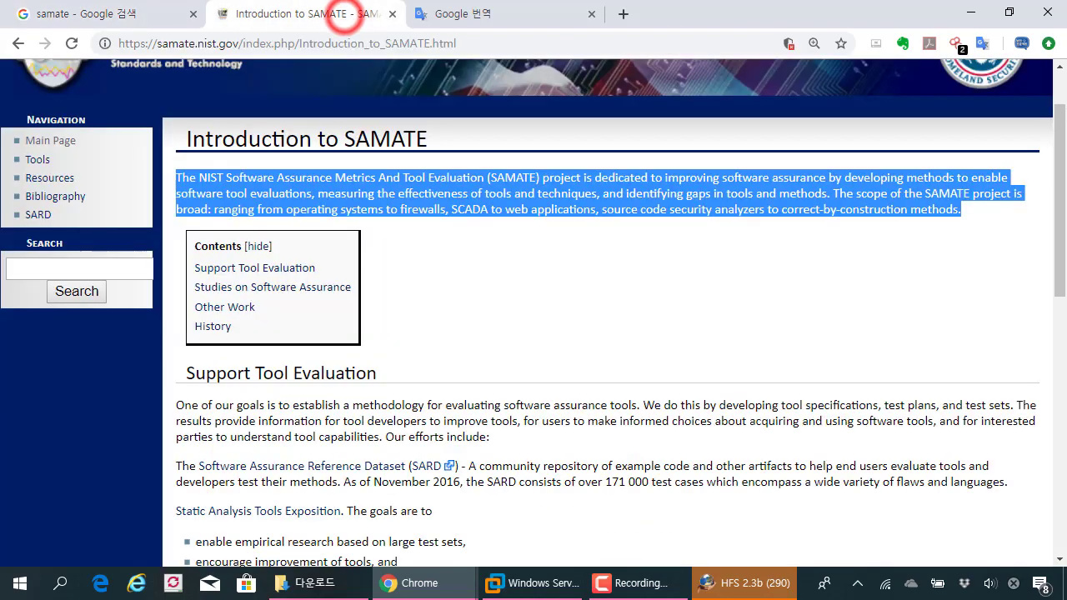
{"action": "left_click", "coordinate": [417, 245]}
{"action": "scroll", "coordinate": [276, 184], "scroll_direction": "up", "scroll_amount": 1}
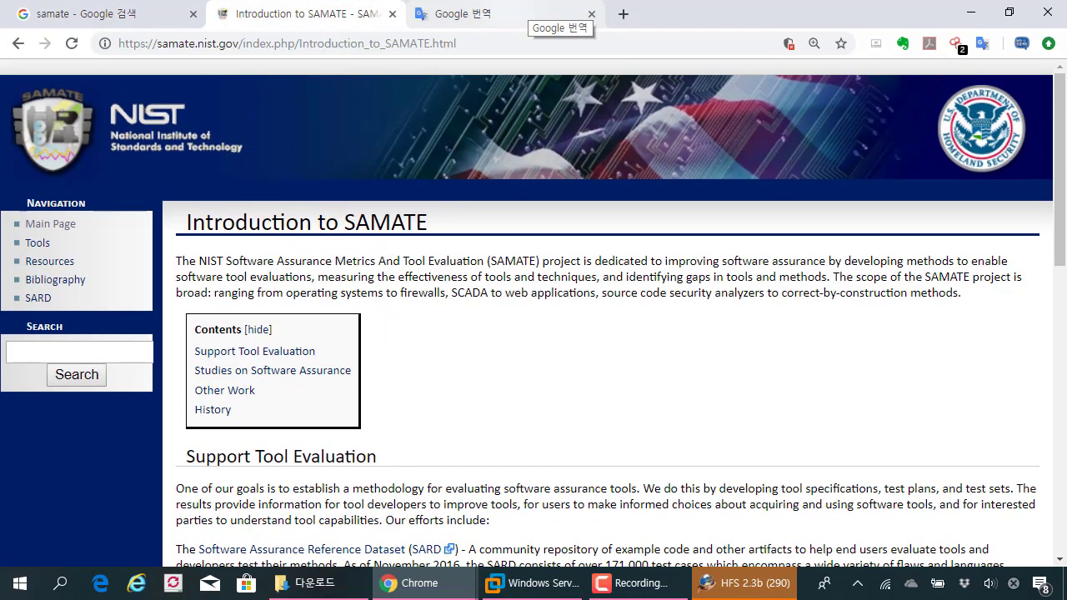
Read the Korean translation of the SAMATE project description in the open Google Translate page and return to the SAMATE introduction.
{"action": "left_click", "coordinate": [506, 12]}
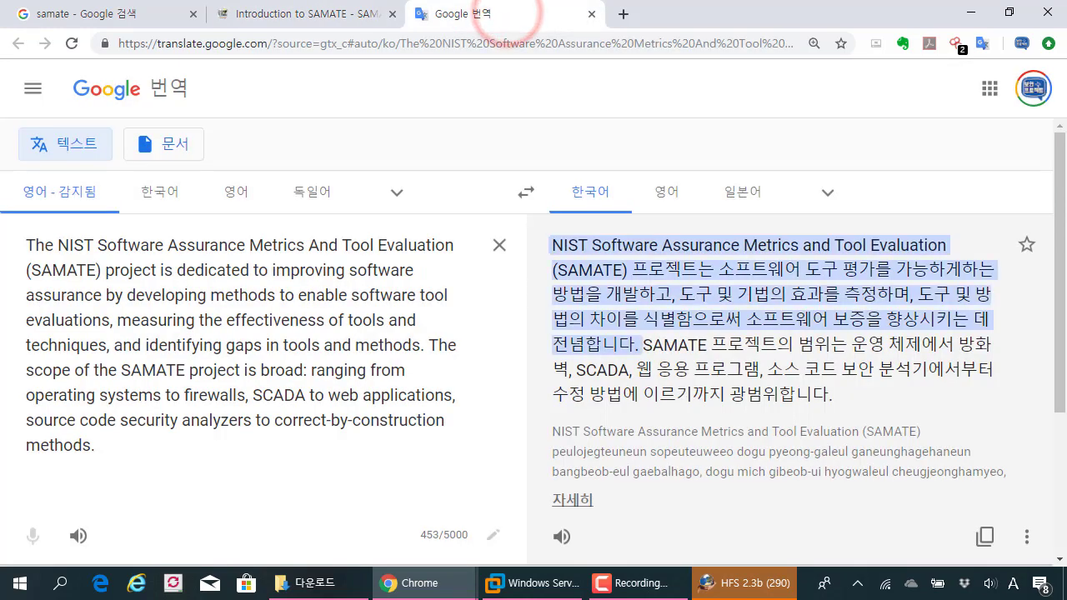
{"action": "left_click_drag", "start_coordinate": [553, 245], "coordinate": [640, 344]}
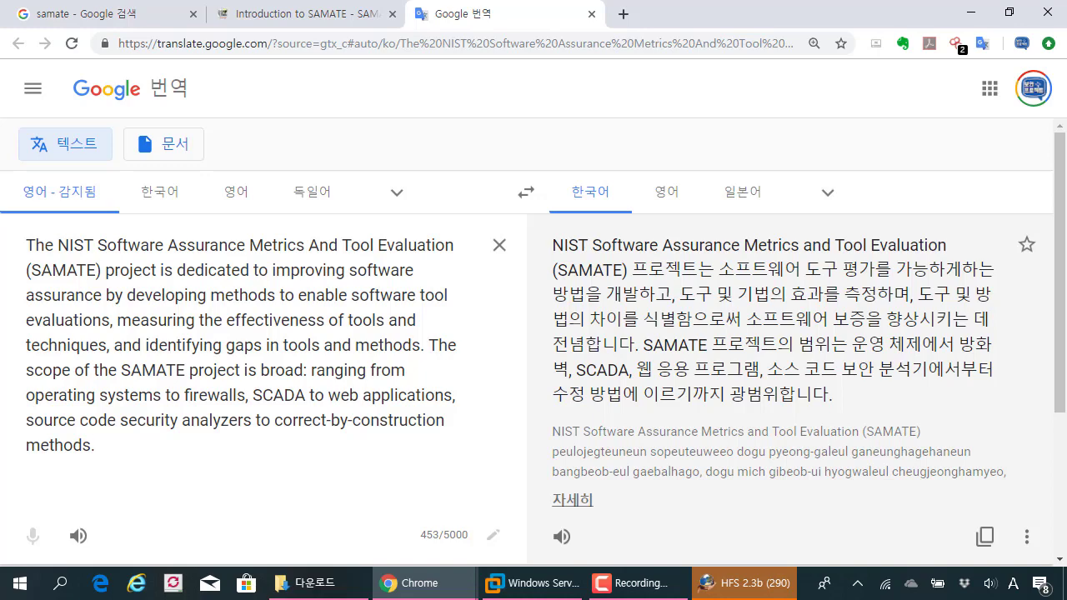
{"action": "left_click", "coordinate": [308, 14]}
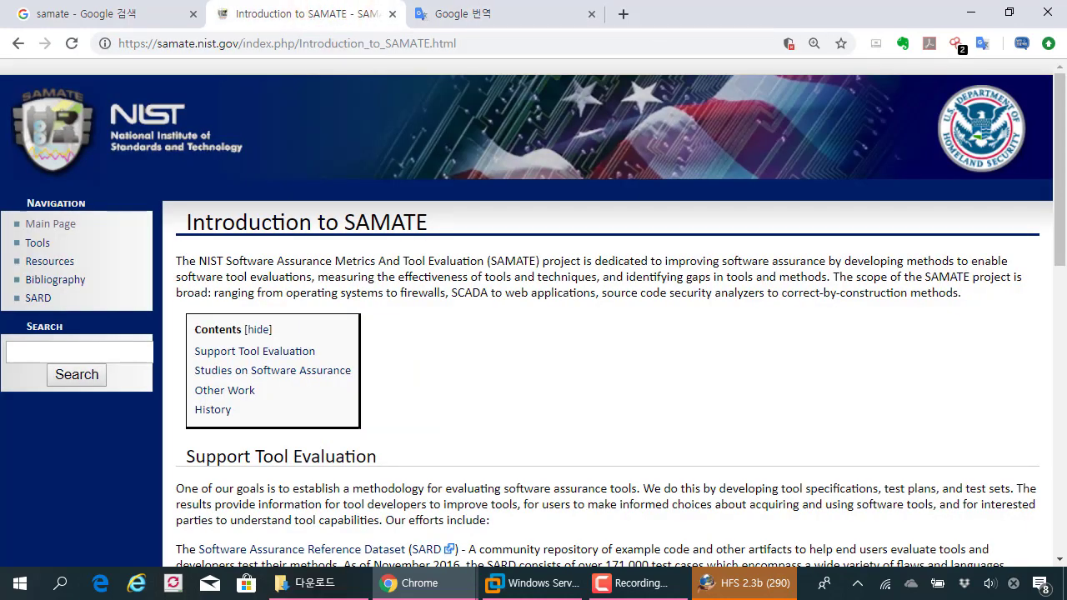
Review the classes of tools and techniques in SAMATE's Tool Survey and open the Source Code Security Analyzers page.
{"action": "left_click", "coordinate": [37, 243]}
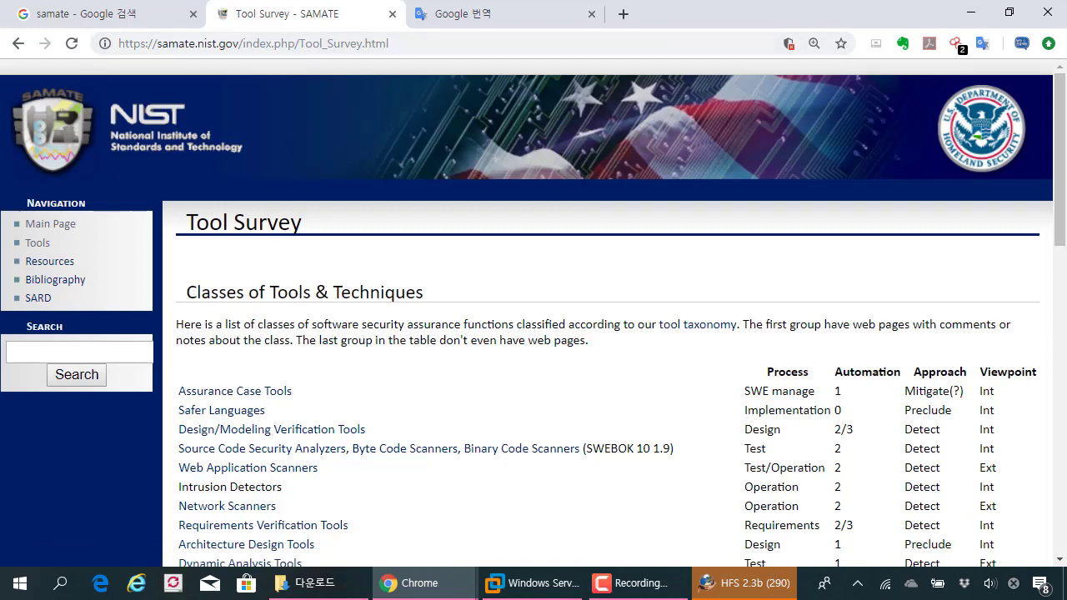
{"action": "scroll", "coordinate": [250, 295], "scroll_direction": "down", "scroll_amount": 3}
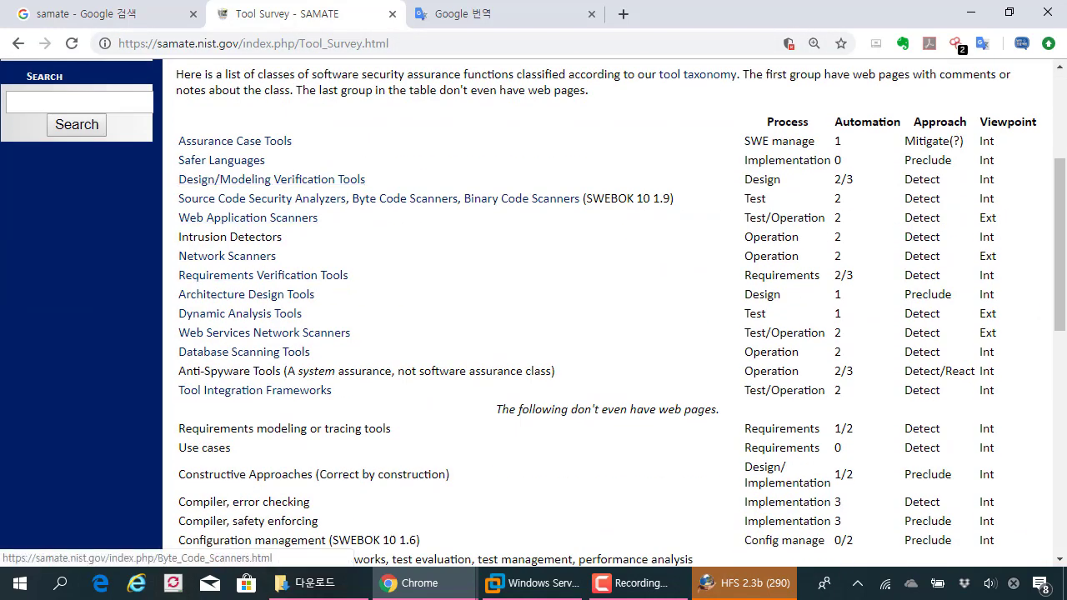
{"action": "key", "text": "ctrl+plus"}
{"action": "key", "text": "ctrl+plus"}
{"action": "key", "text": "ctrl+plus"}
{"action": "key", "text": "ctrl+plus"}
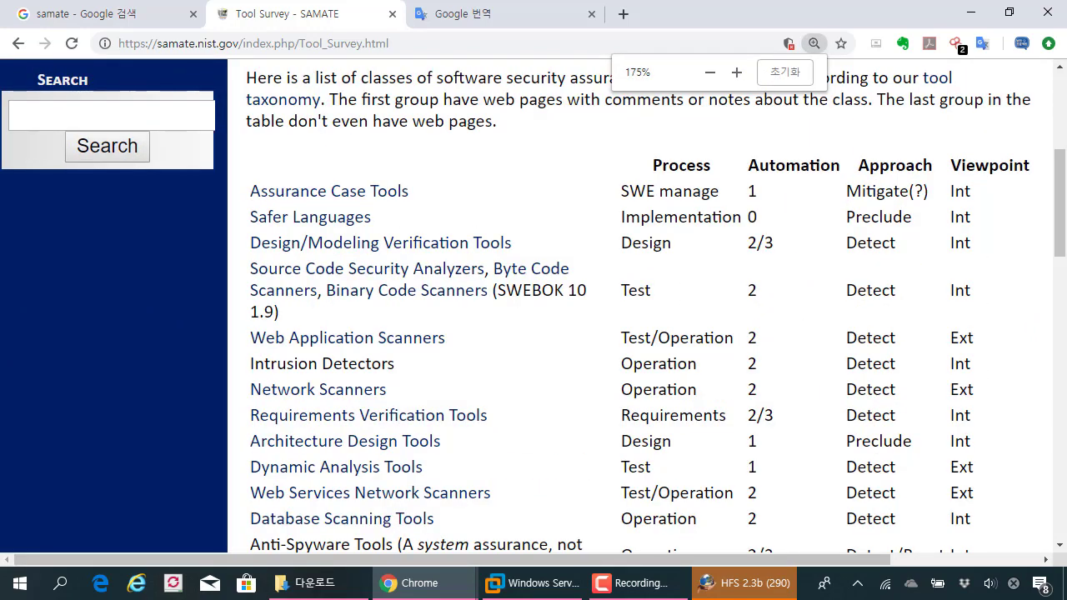
{"action": "scroll", "coordinate": [350, 259], "scroll_direction": "down", "scroll_amount": 1}
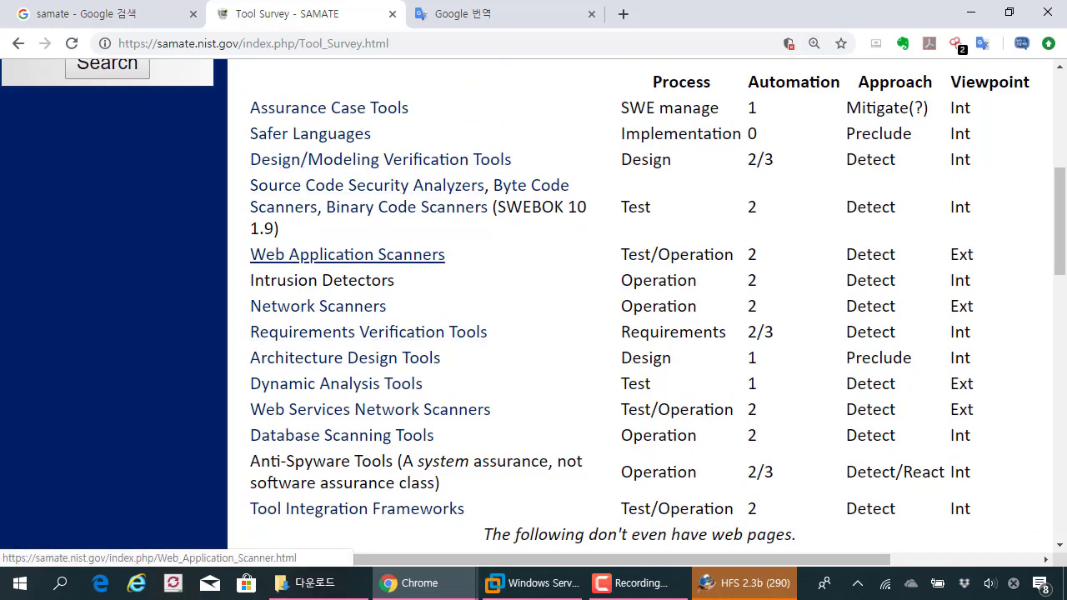
{"action": "key", "text": "ctrl+minus"}
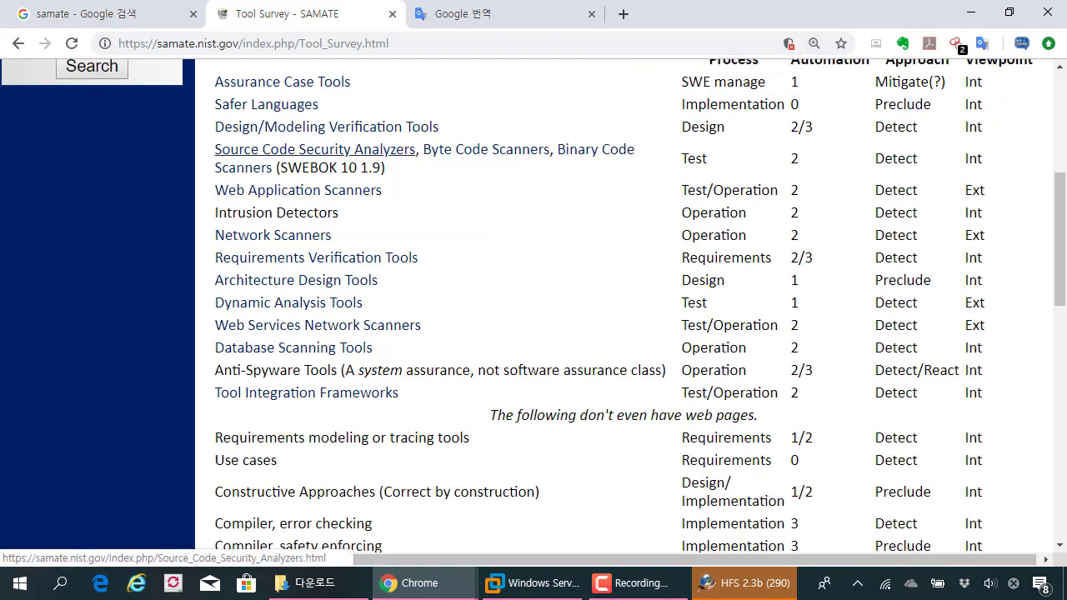
{"action": "left_click", "coordinate": [345, 154]}
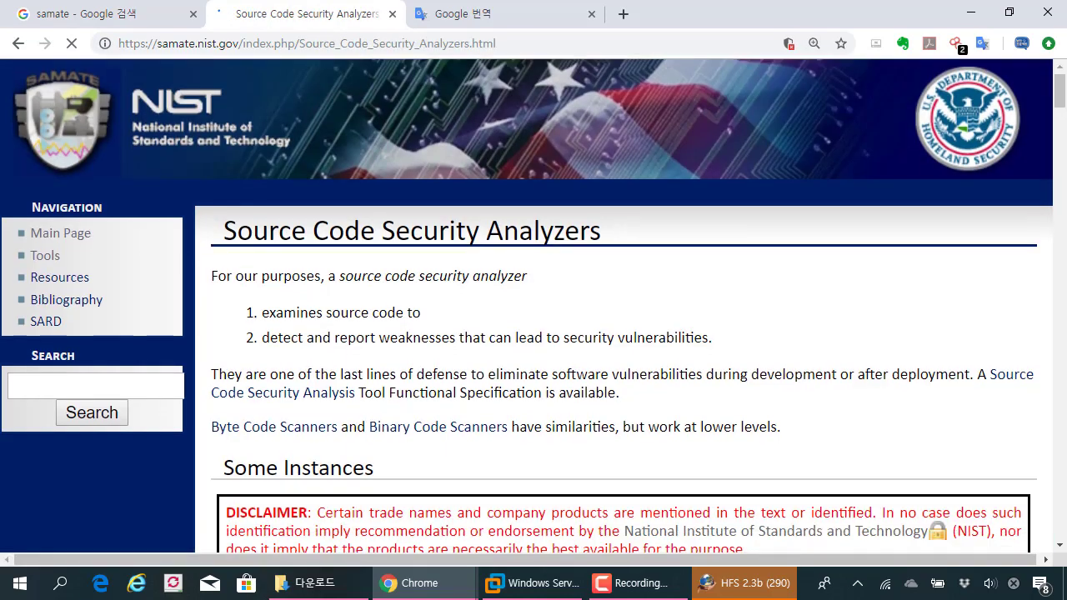